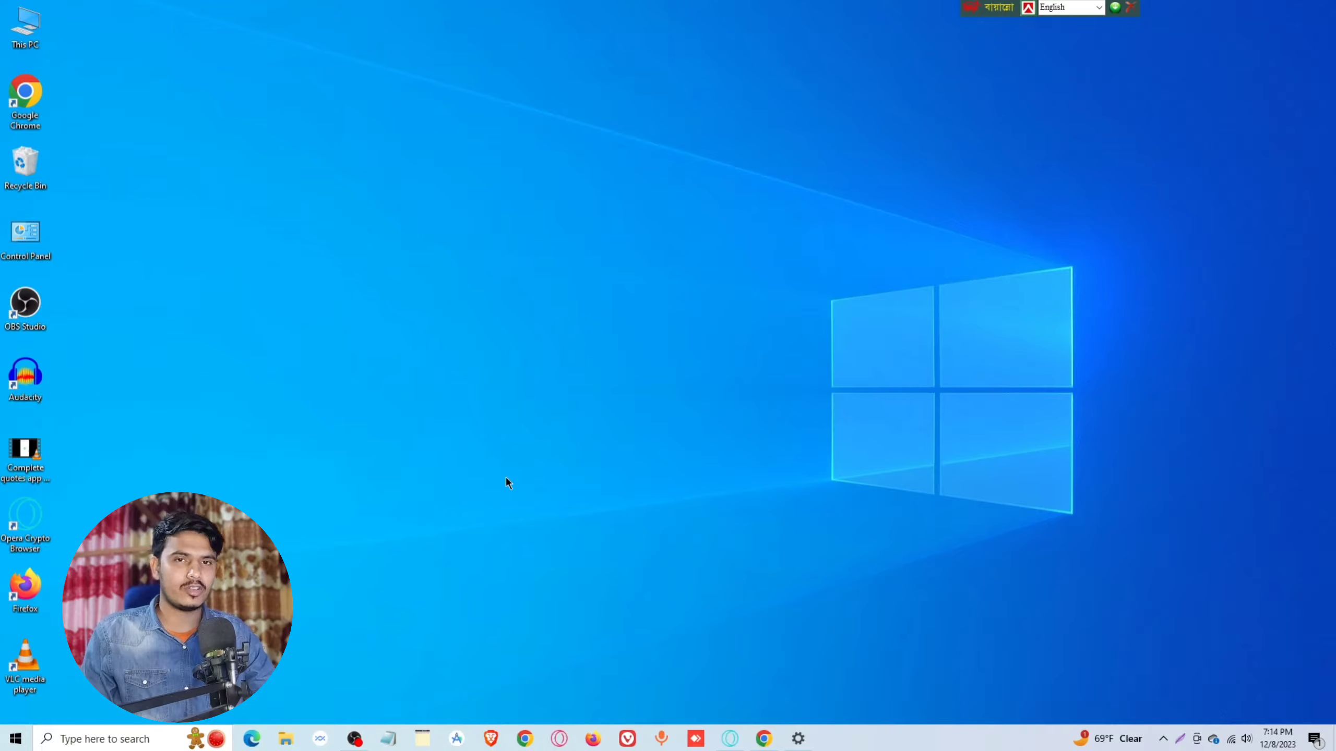
Refresh the Windows desktop and launch Opera Crypto Browser from the taskbar.
right_click(480, 348)
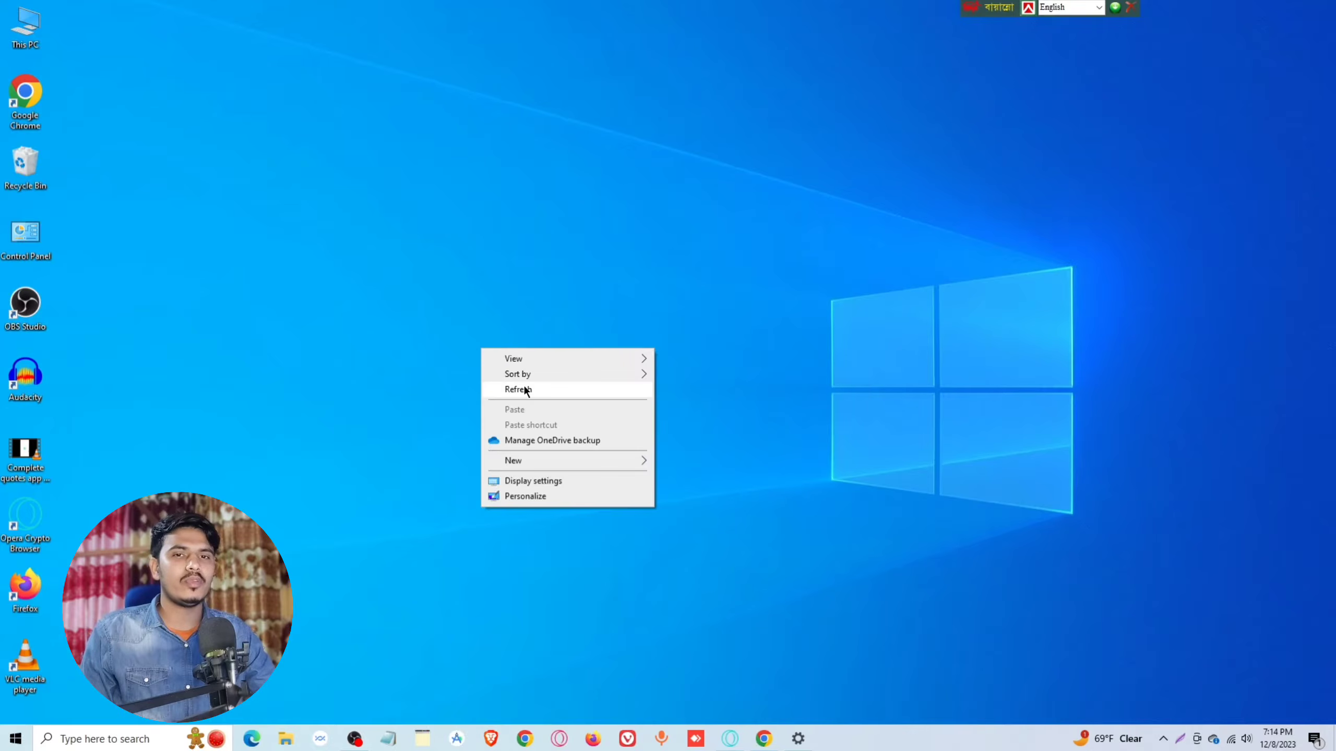
left_click(524, 385)
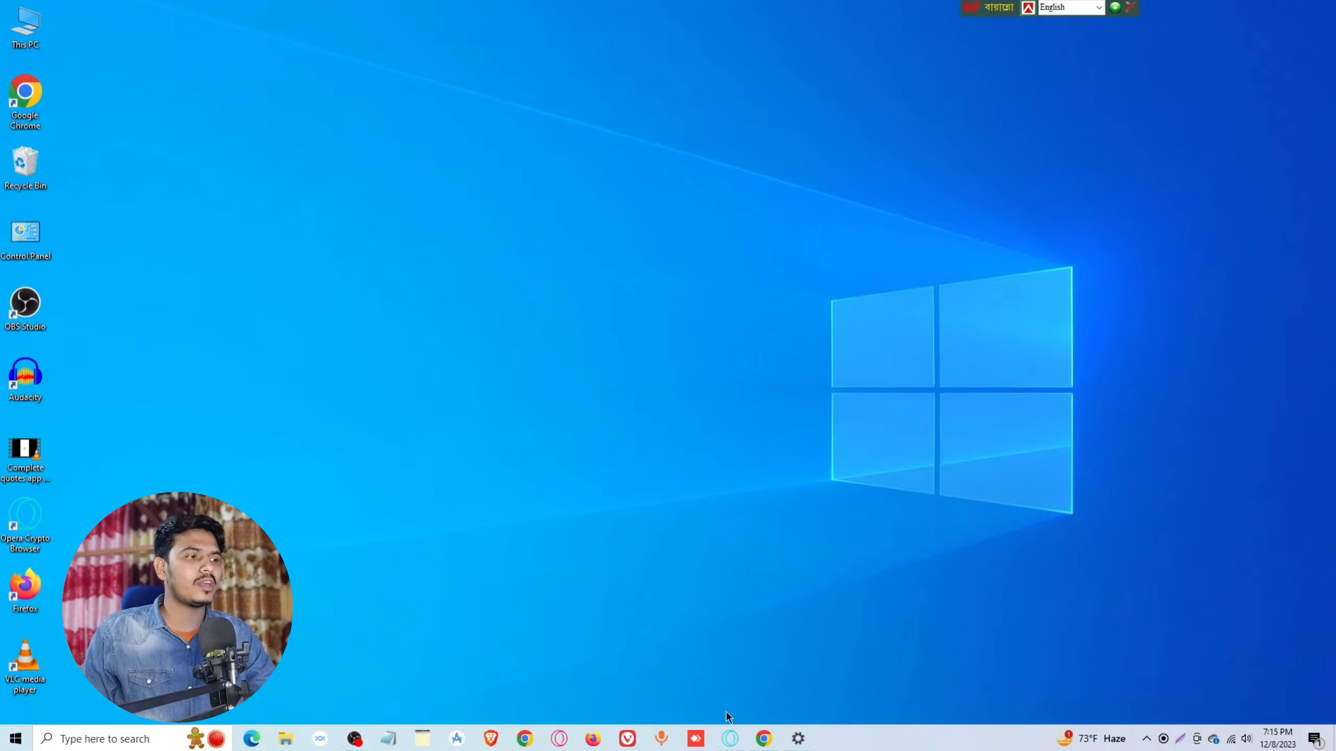
left_click(730, 739)
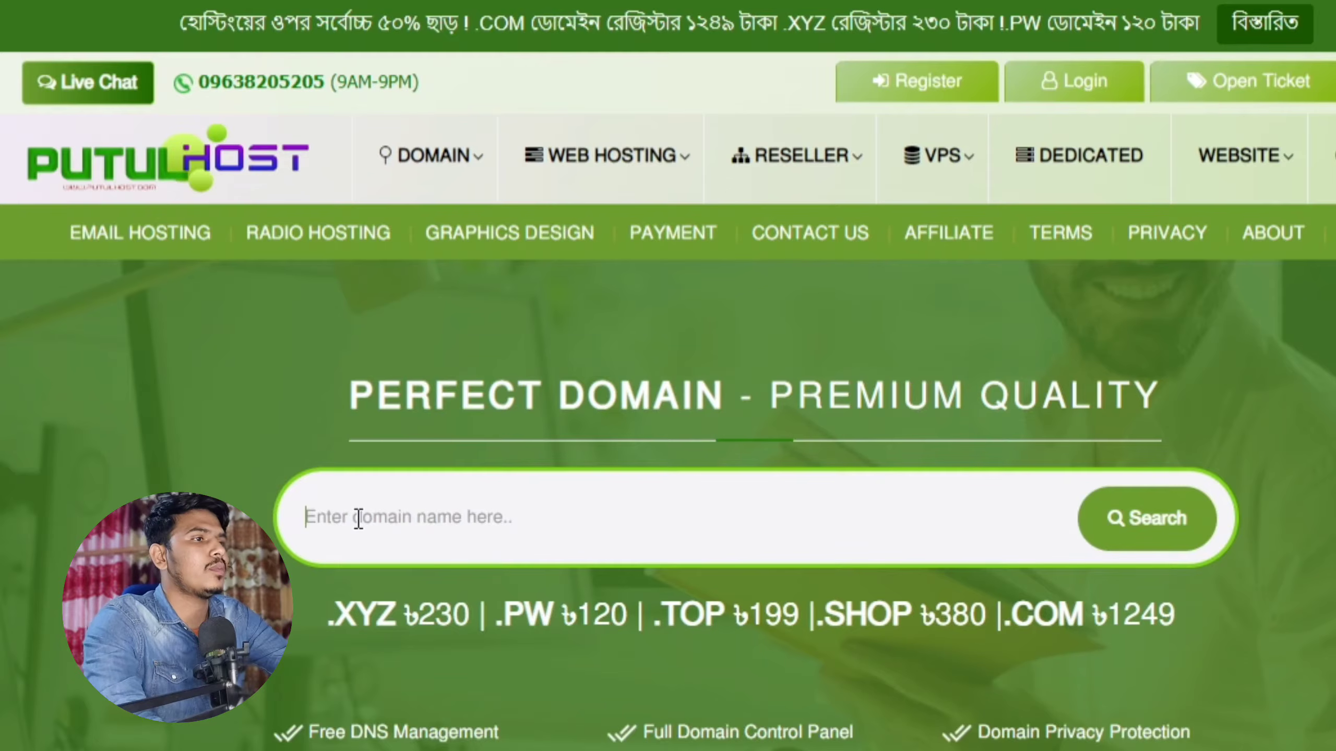
Search the PutulHost domain box for bdtechnotes.com to check its availability.
type("bdte")
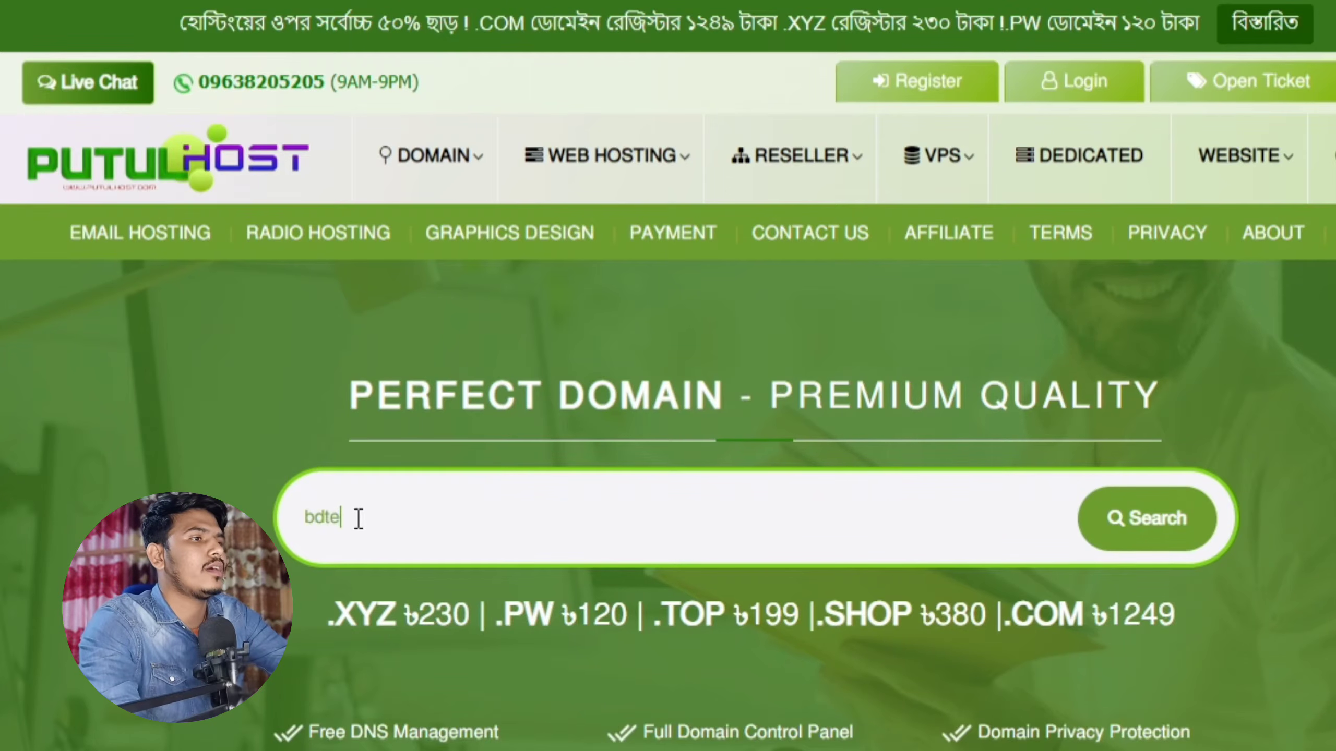
type("chnote")
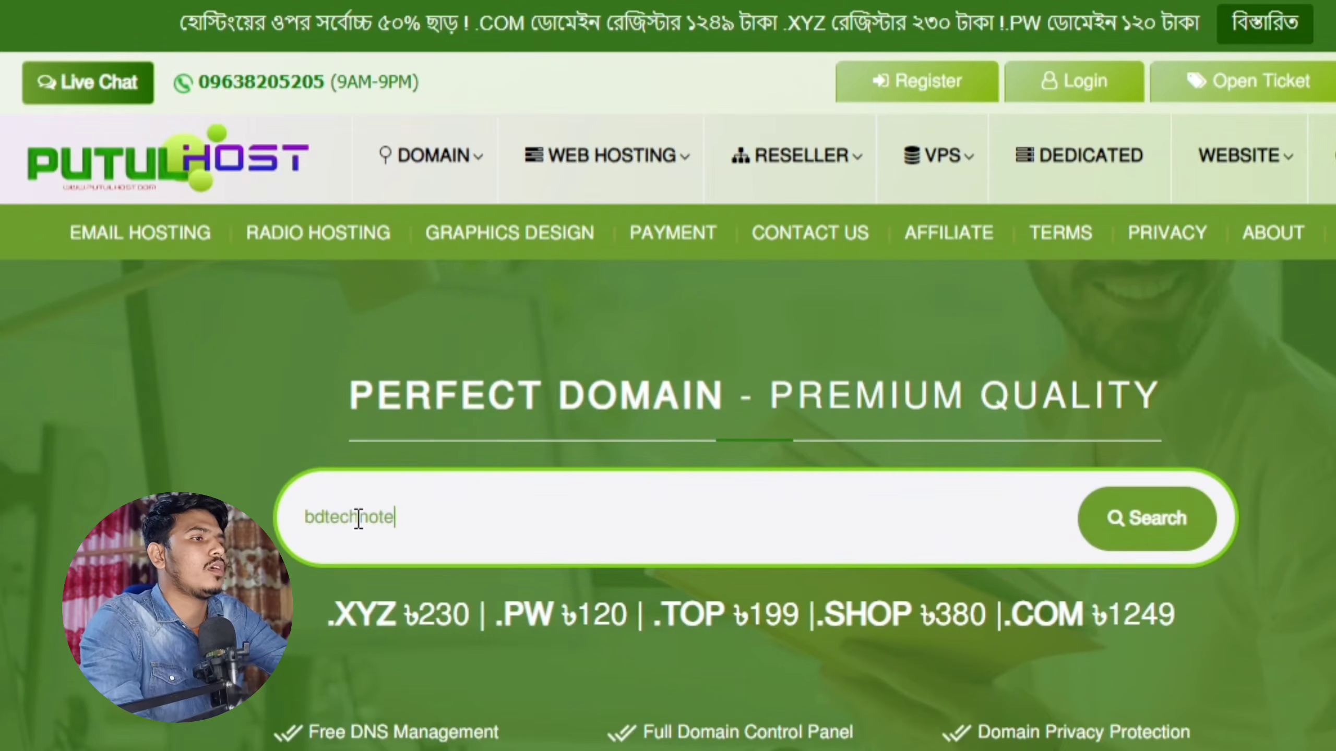
type("s.com")
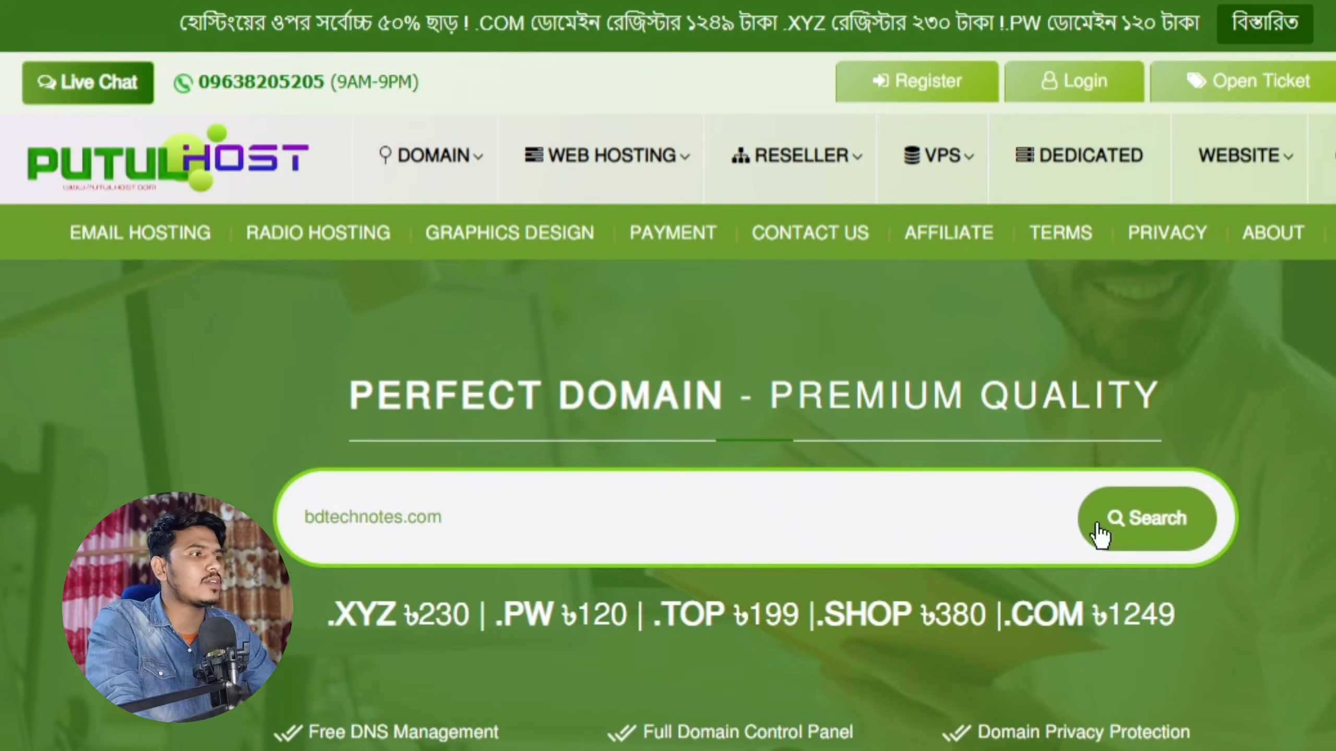
left_click(1158, 513)
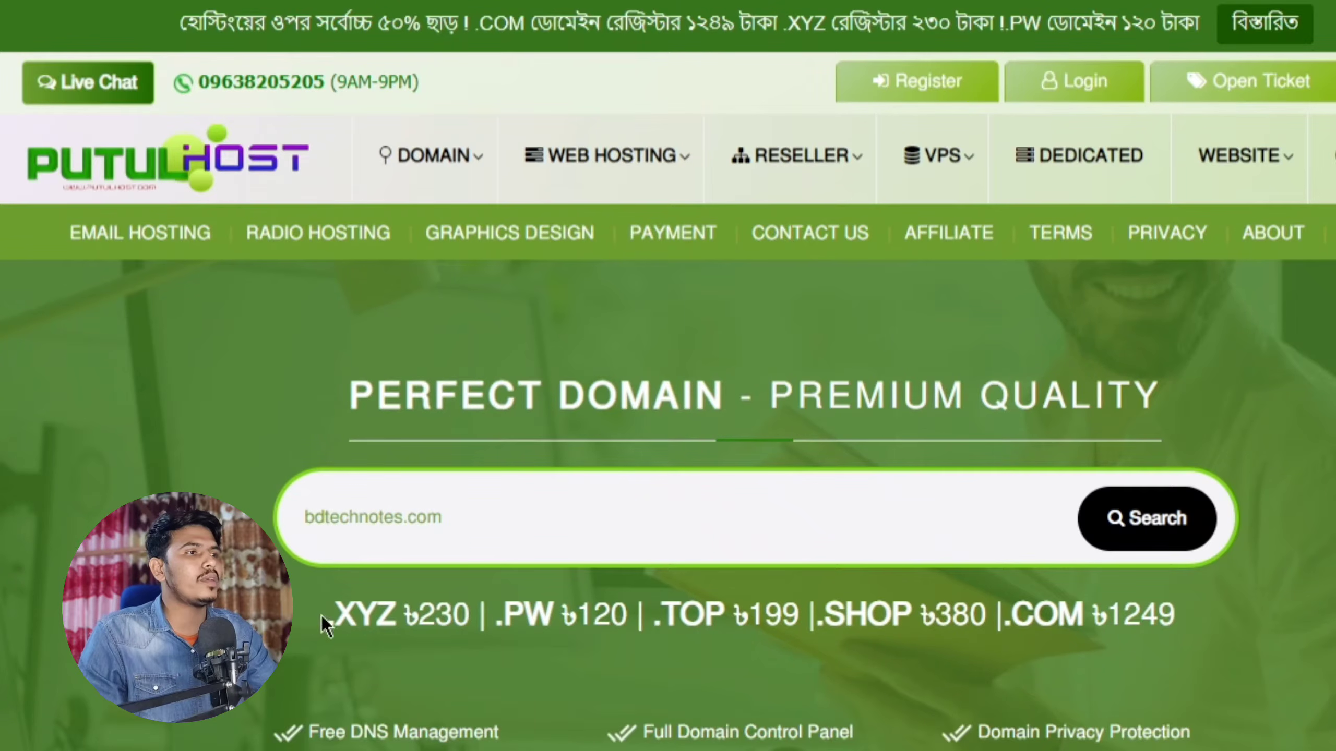
left_click_drag(324, 624, 480, 624)
left_click(381, 537)
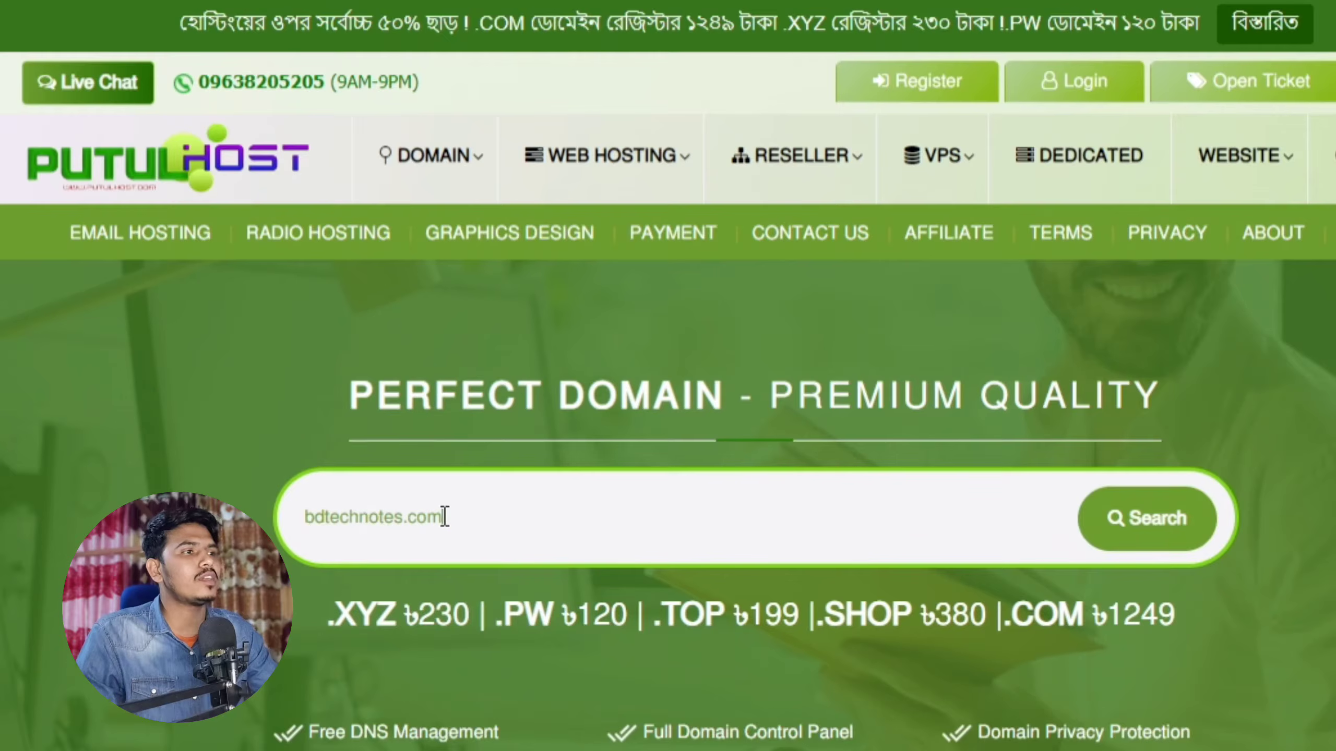
left_click_drag(445, 517, 409, 516)
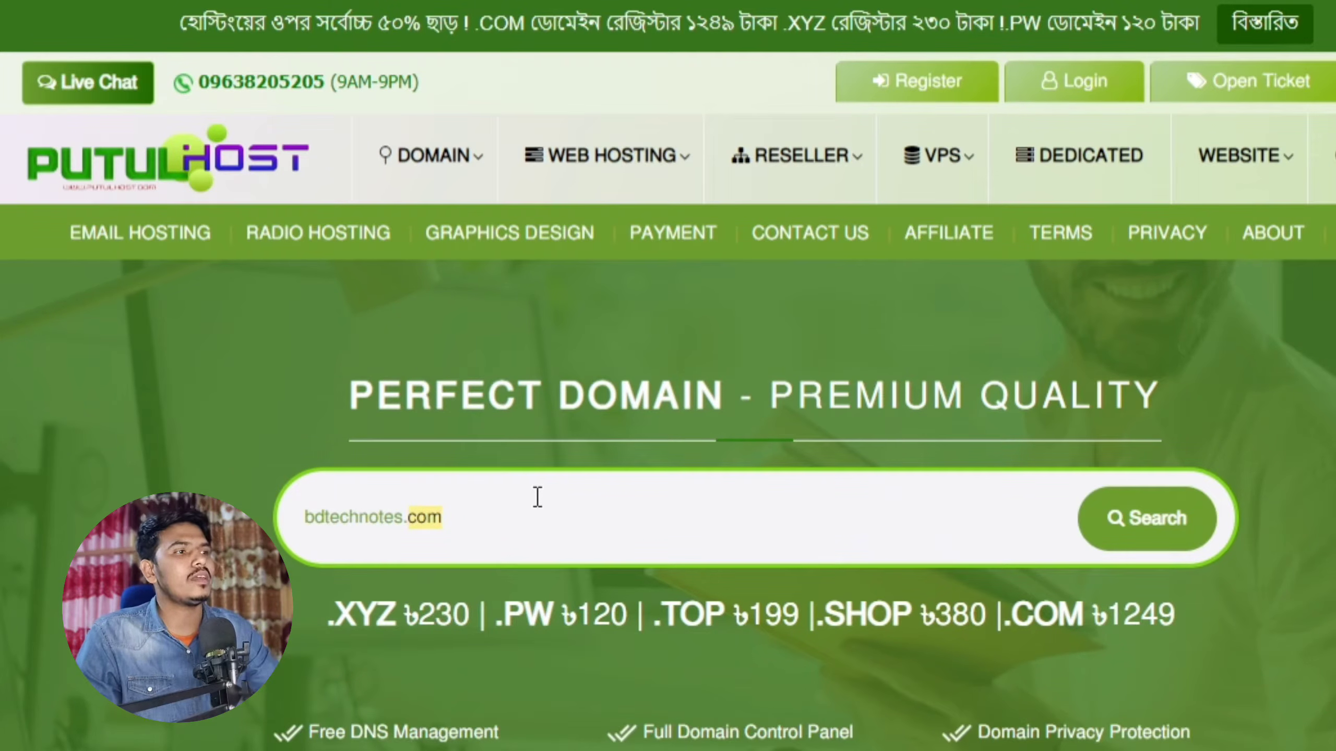
left_click(263, 653)
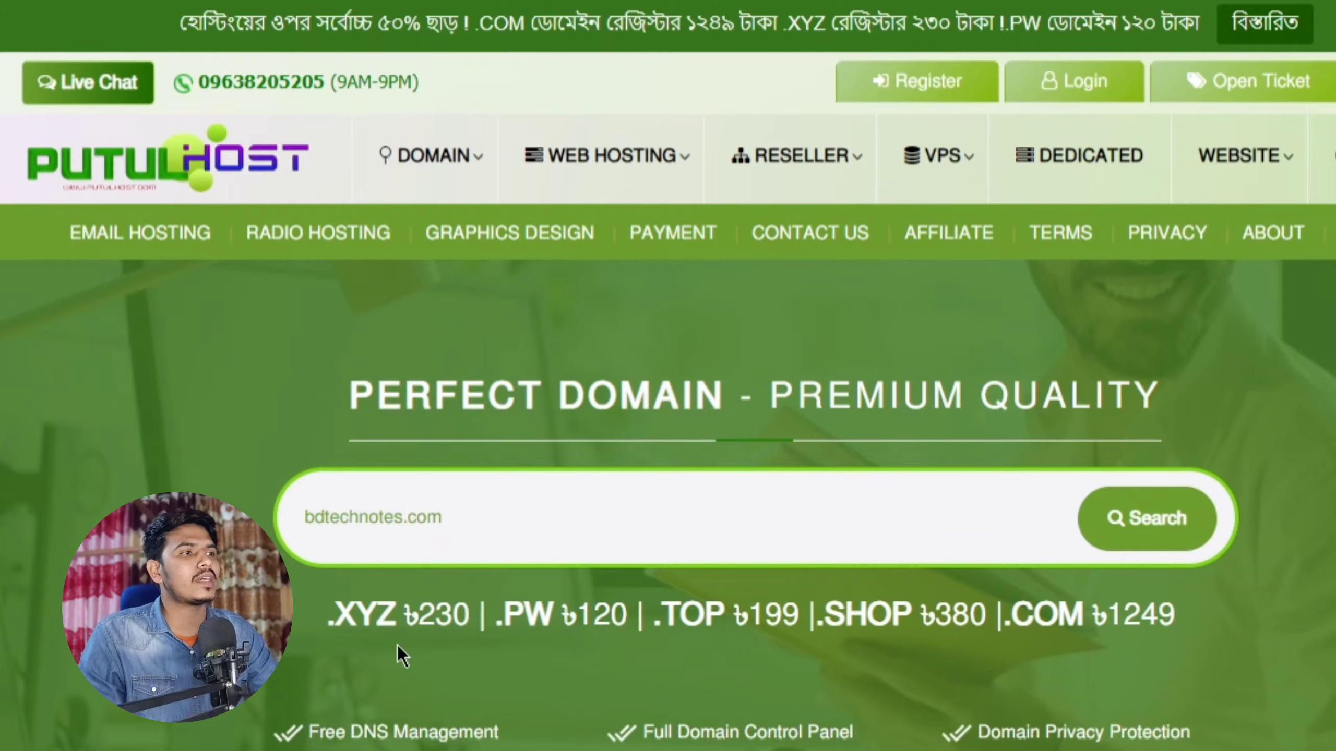
double_click(423, 614)
left_click(416, 641)
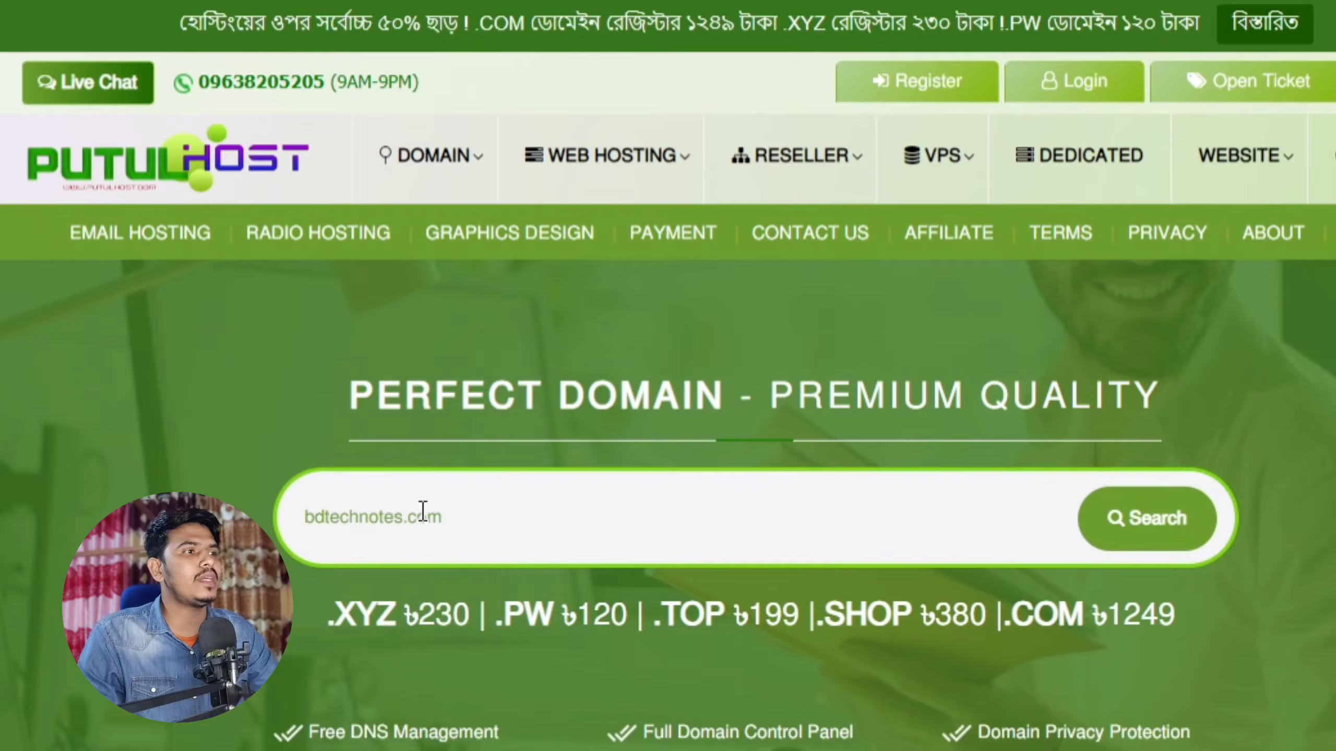
double_click(521, 616)
left_click(556, 618)
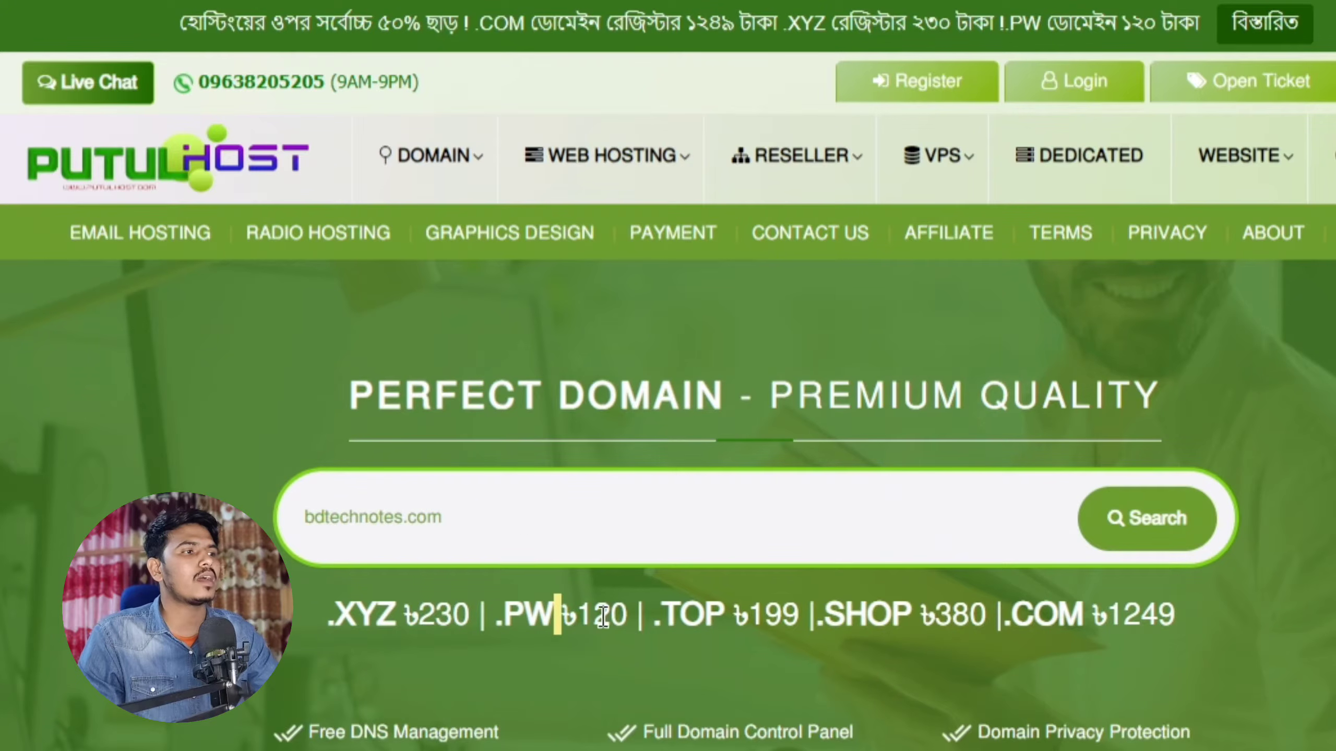
double_click(600, 611)
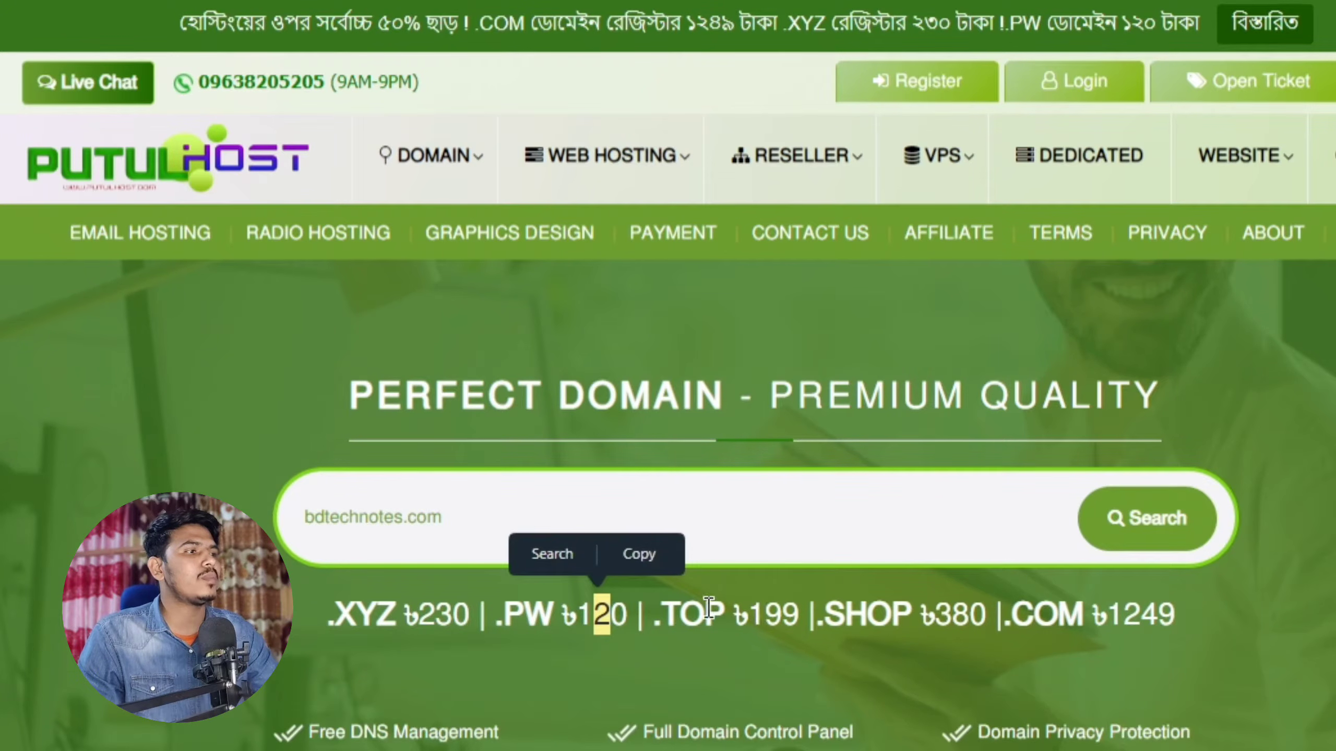
left_click(788, 606)
double_click(915, 615)
left_click(958, 641)
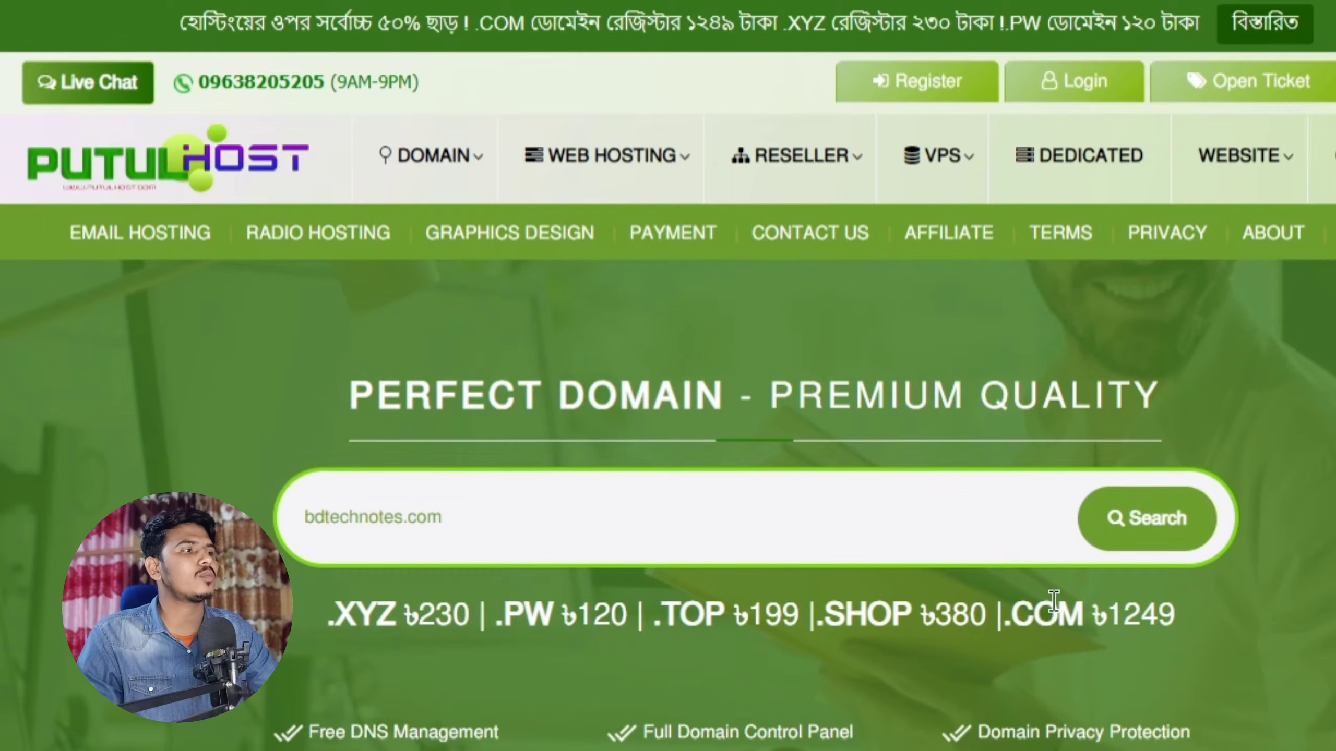
left_click_drag(1034, 605, 1132, 613)
left_click(1160, 639)
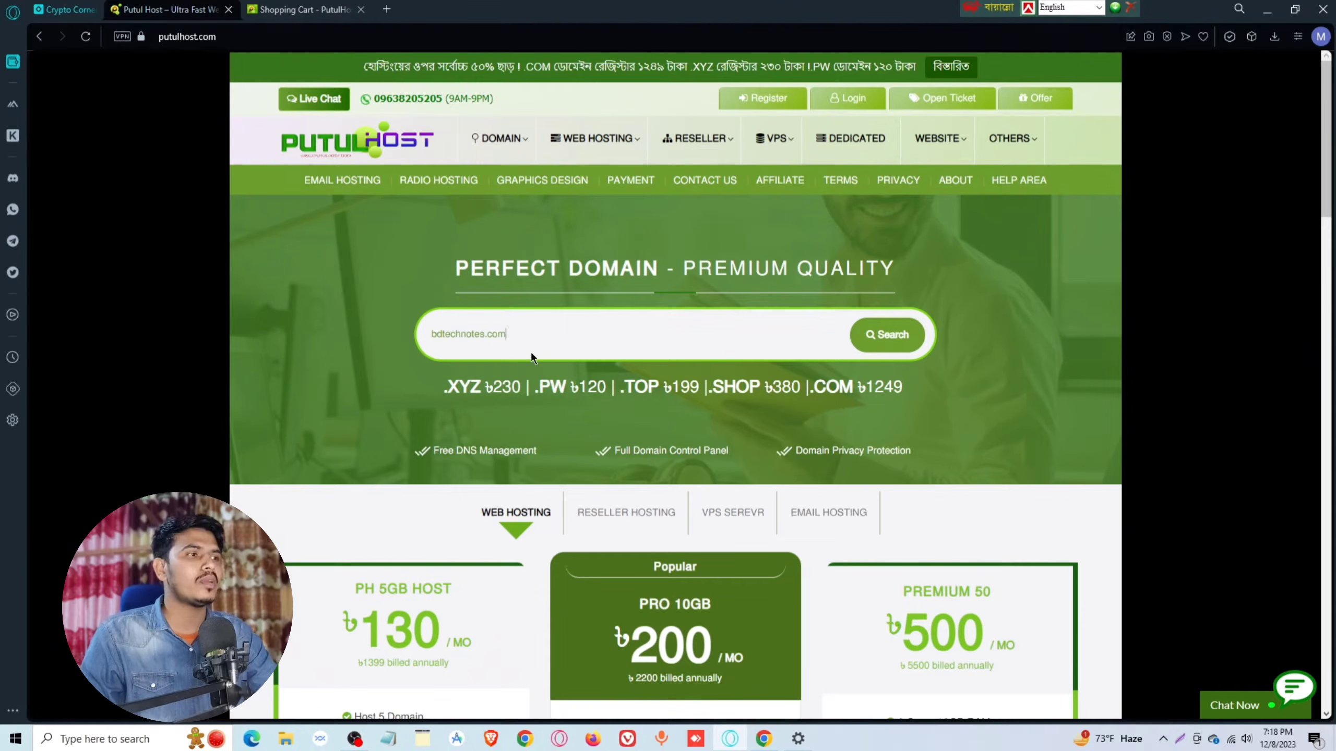
Compare the .COM price of 1249 against the PW extension price.
left_click_drag(866, 387, 908, 389)
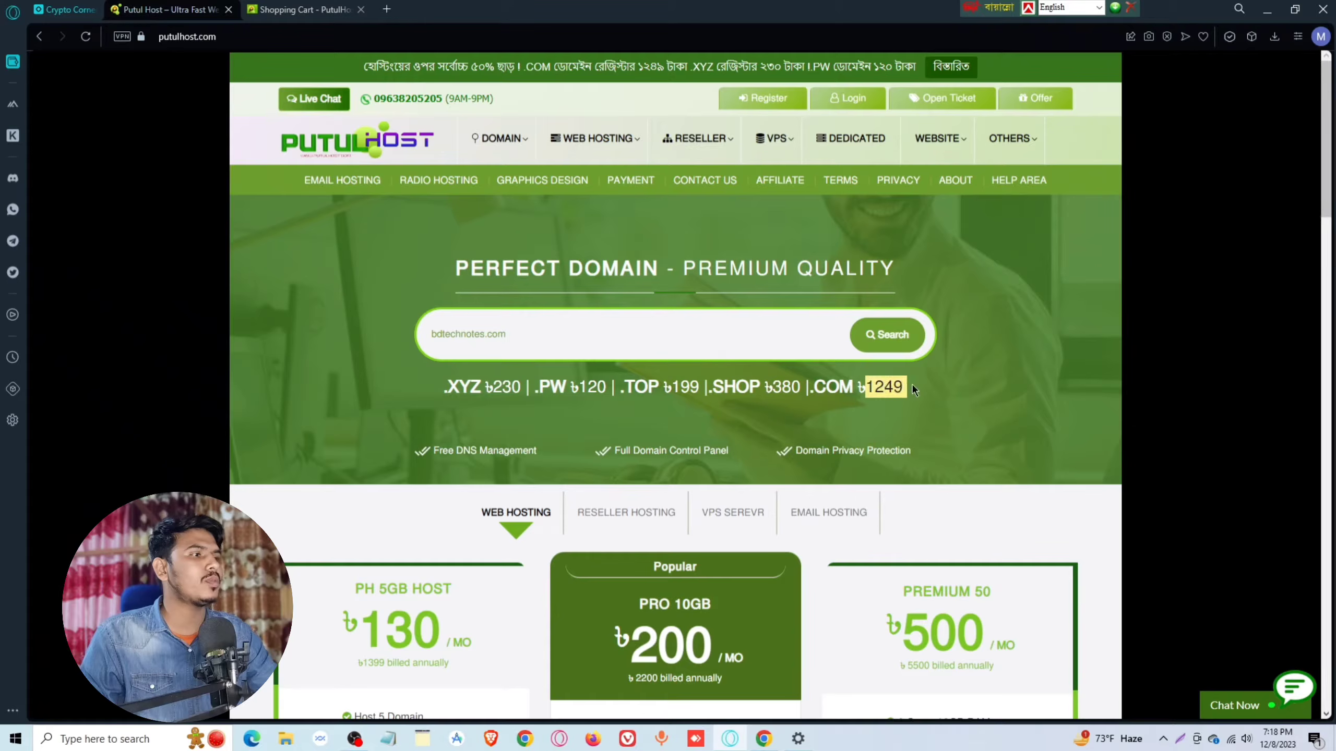
left_click(868, 403)
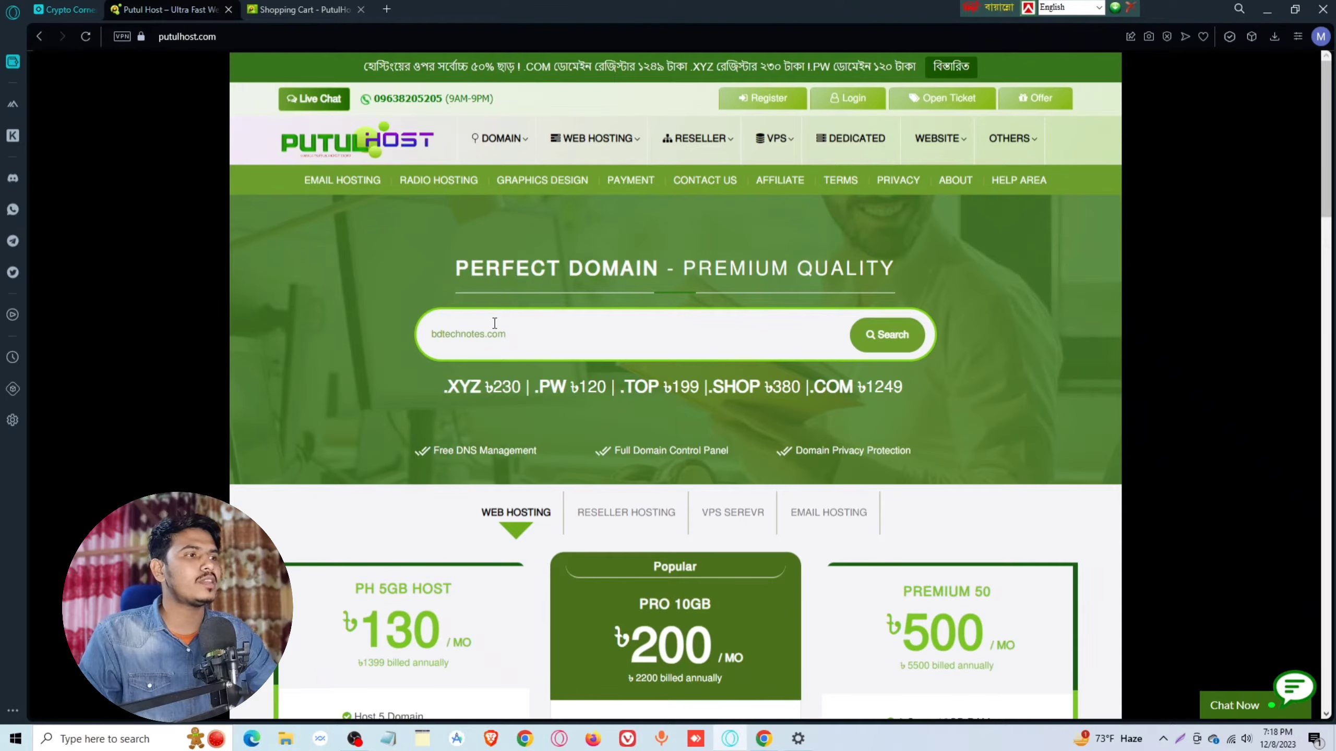
left_click_drag(556, 389, 539, 390)
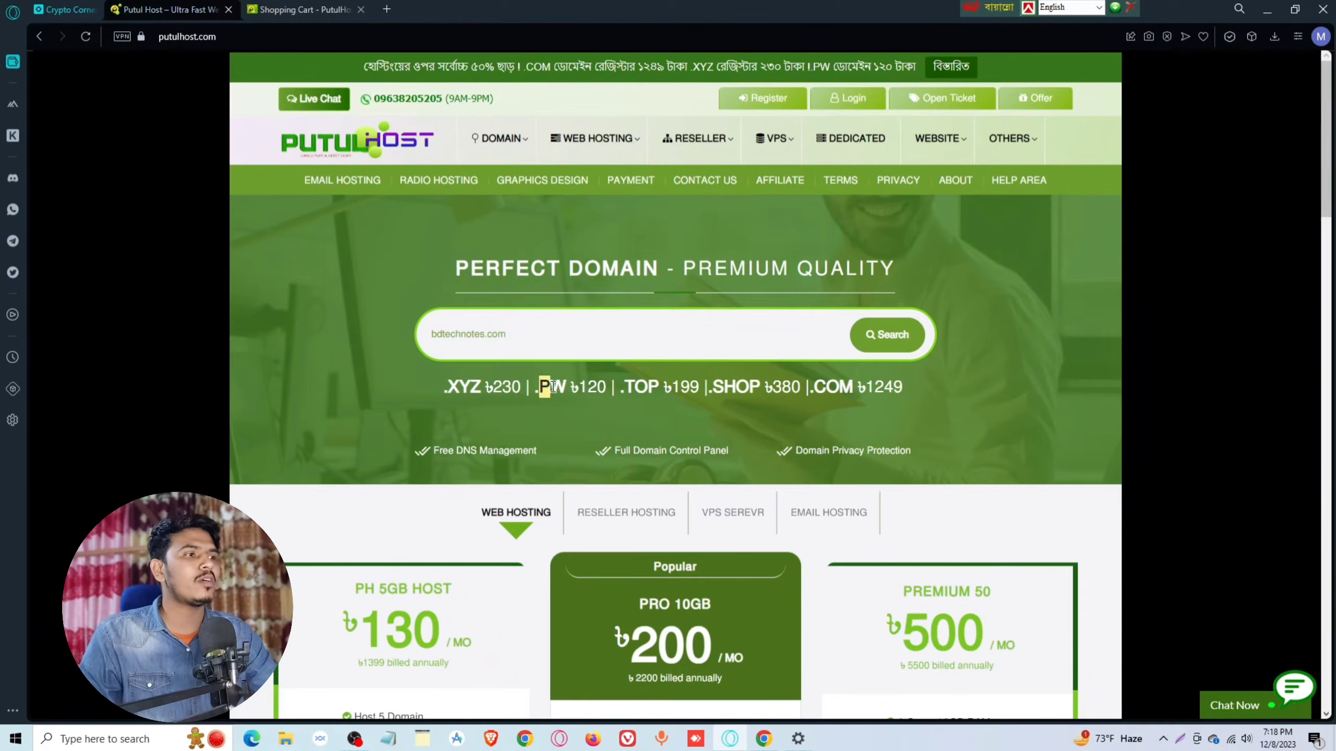
left_click(620, 402)
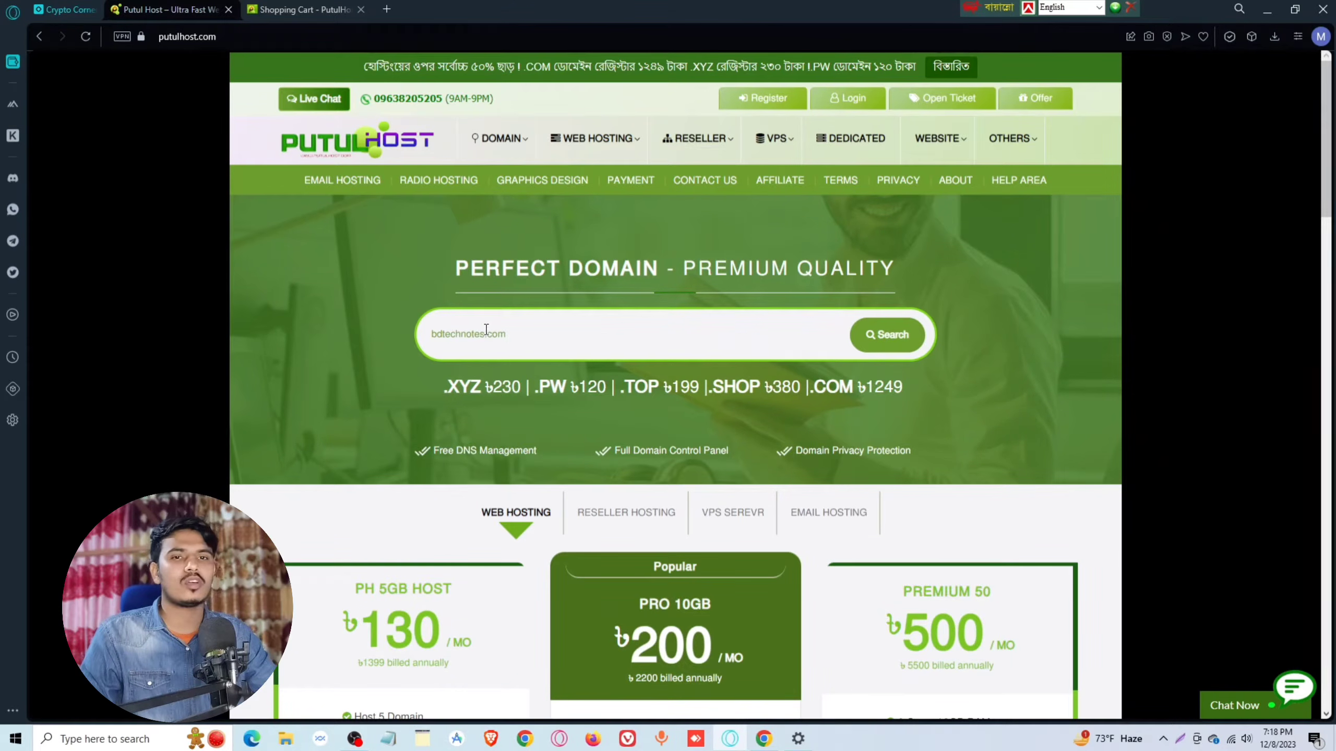
left_click_drag(484, 331, 531, 329)
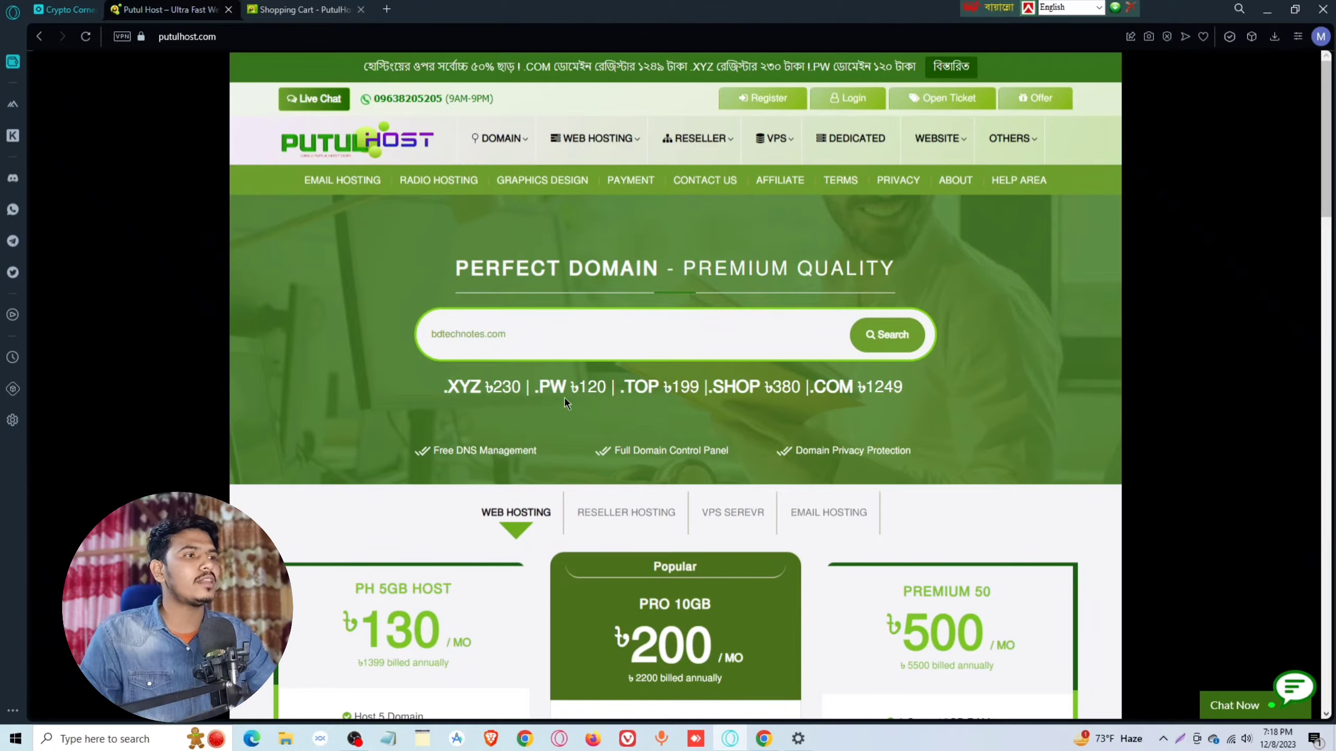
left_click_drag(539, 387, 577, 383)
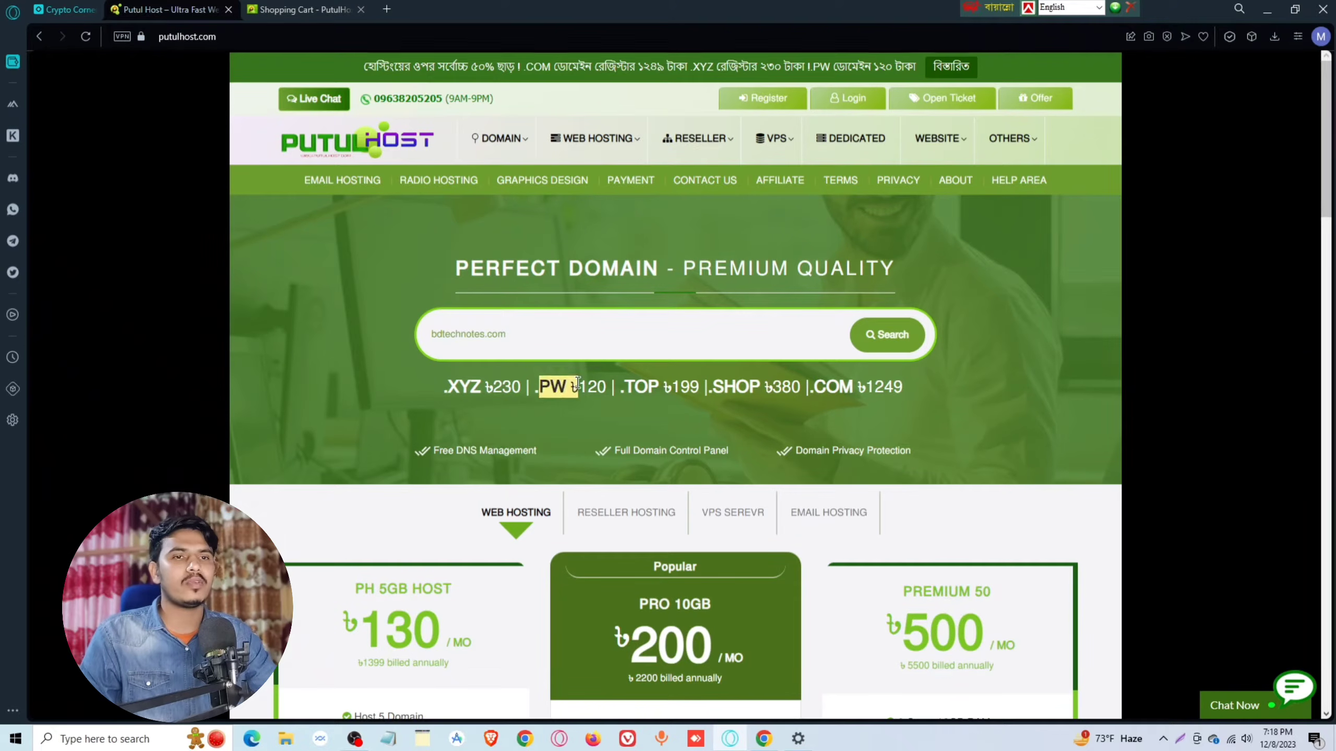
left_click(623, 389)
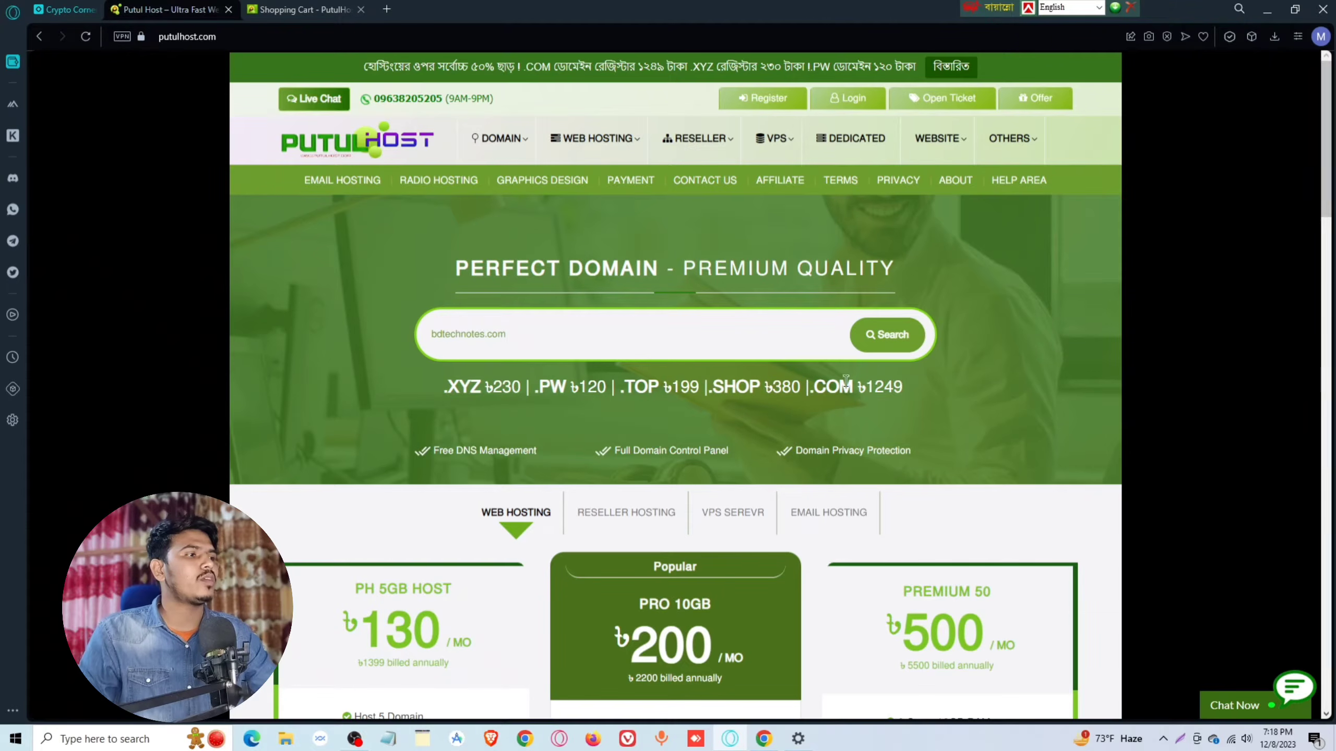
left_click_drag(810, 387, 892, 388)
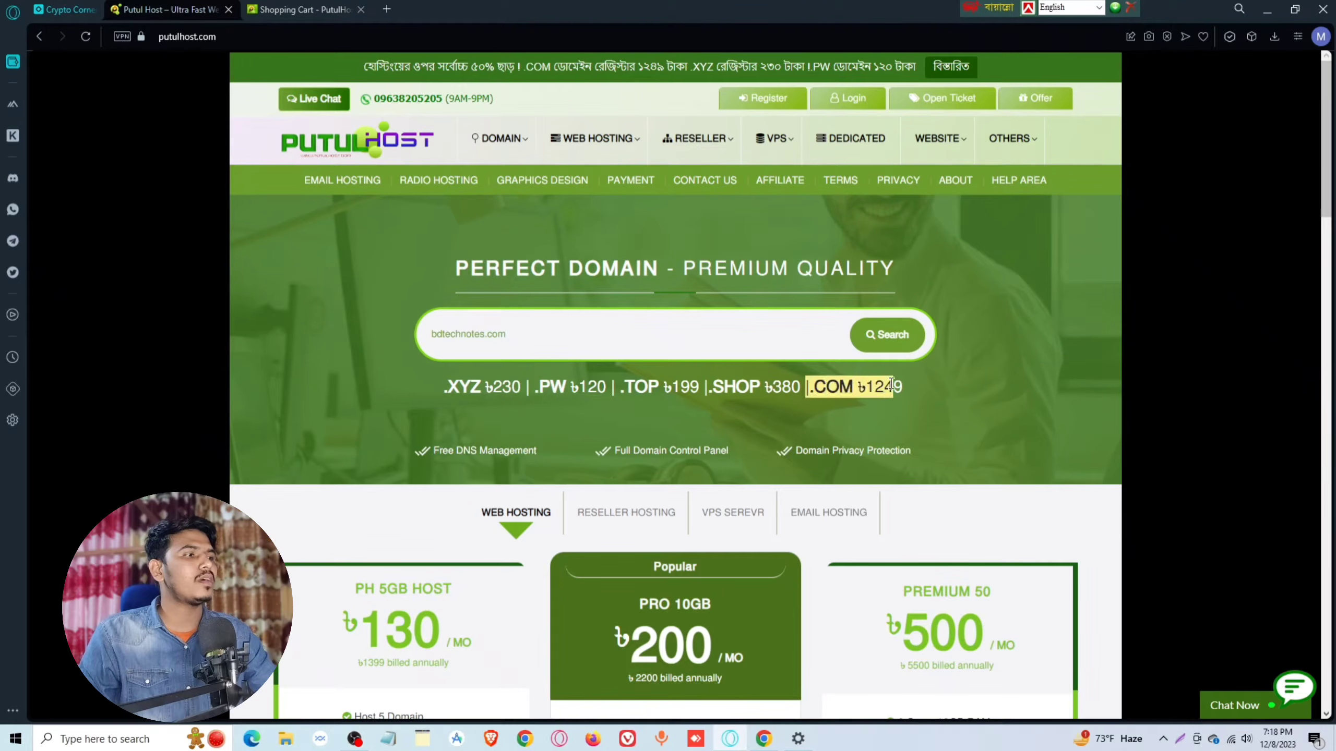
left_click(893, 388)
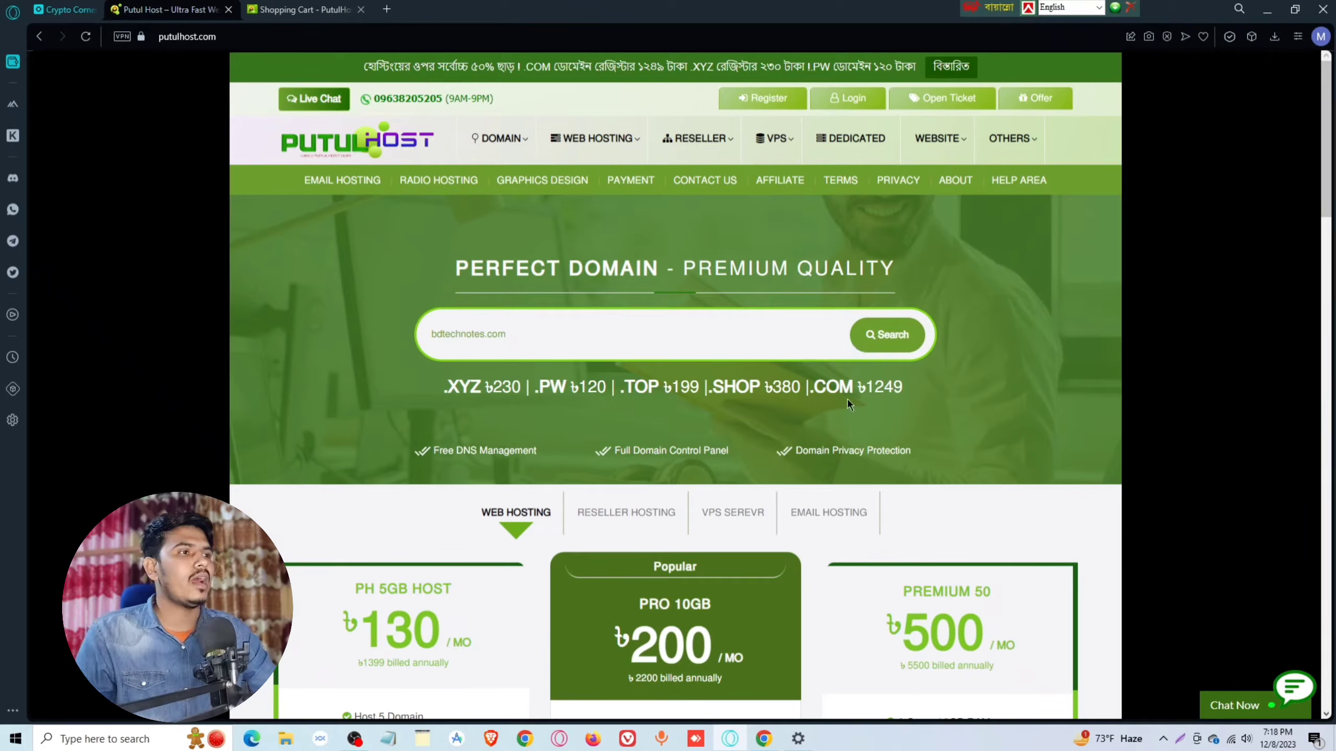
Note the .XYZ price of ৳230 and delete 'com' from bdtechnotes.com in the search box.
left_click(522, 329)
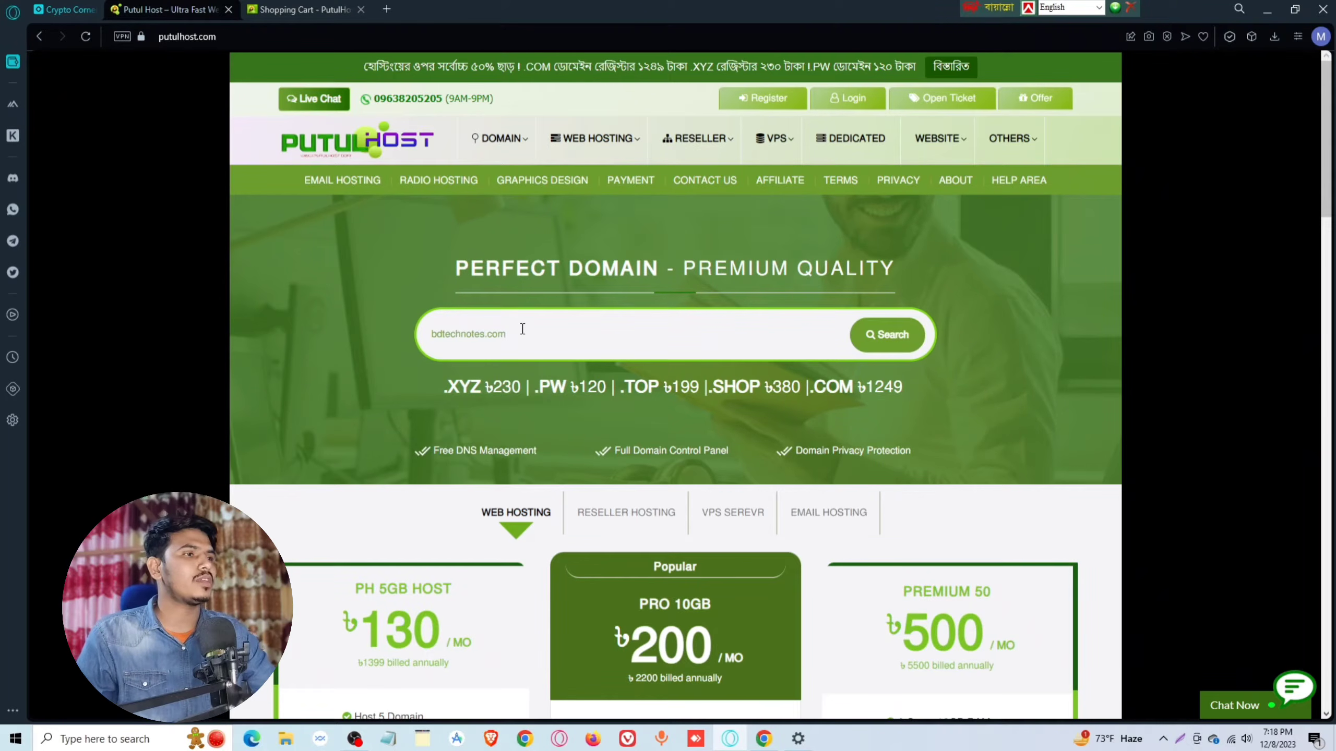
left_click_drag(522, 386, 449, 379)
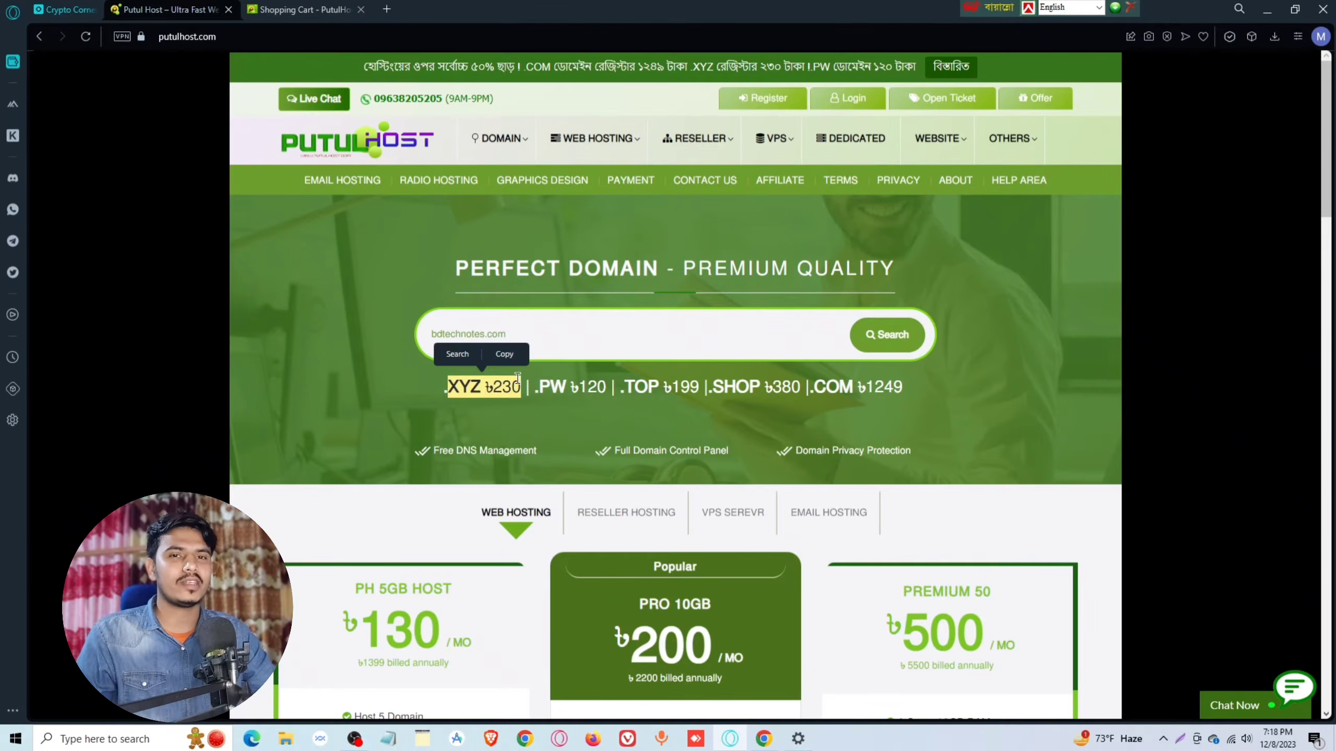
left_click(580, 318)
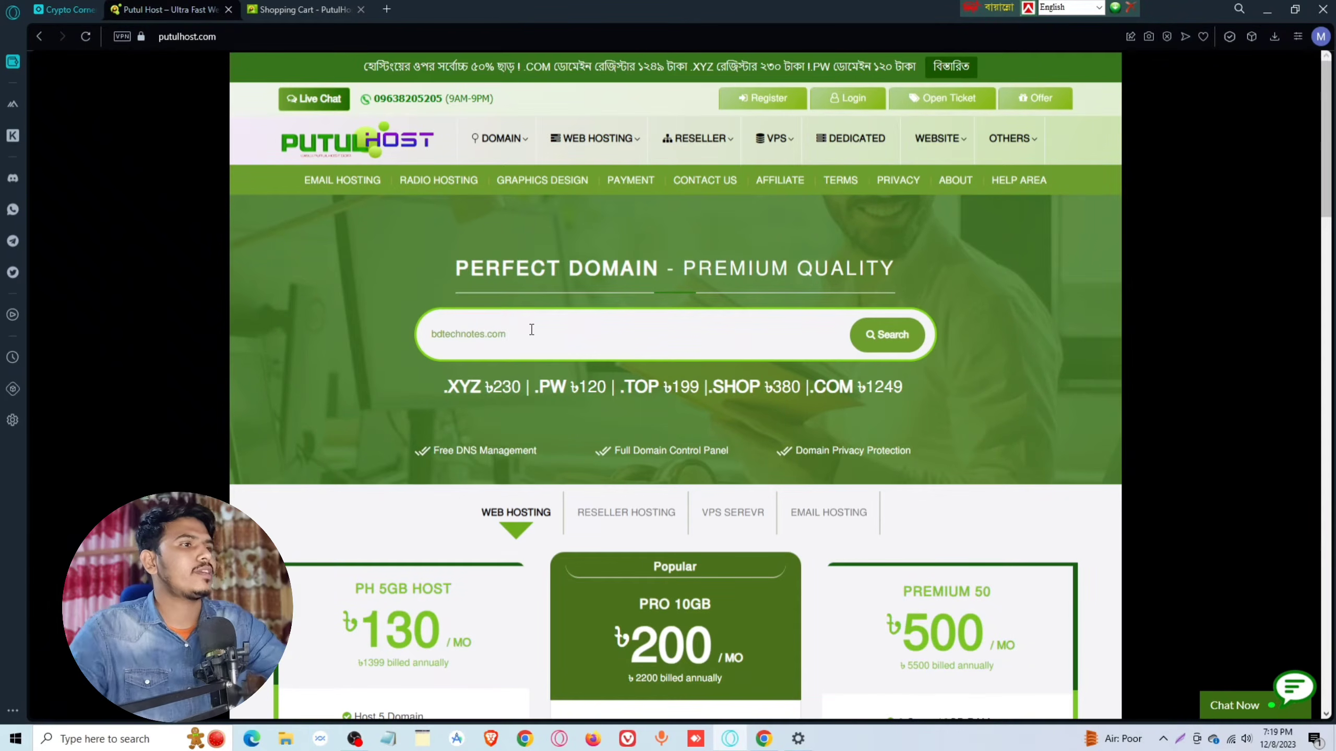
key("BackSpace")
key("BackSpace")
key("BackSpace")
Search bdtechnotes.xyz, confirm its TK 230.00 BDT price, and add it to the cart.
type("xyz")
left_click(888, 336)
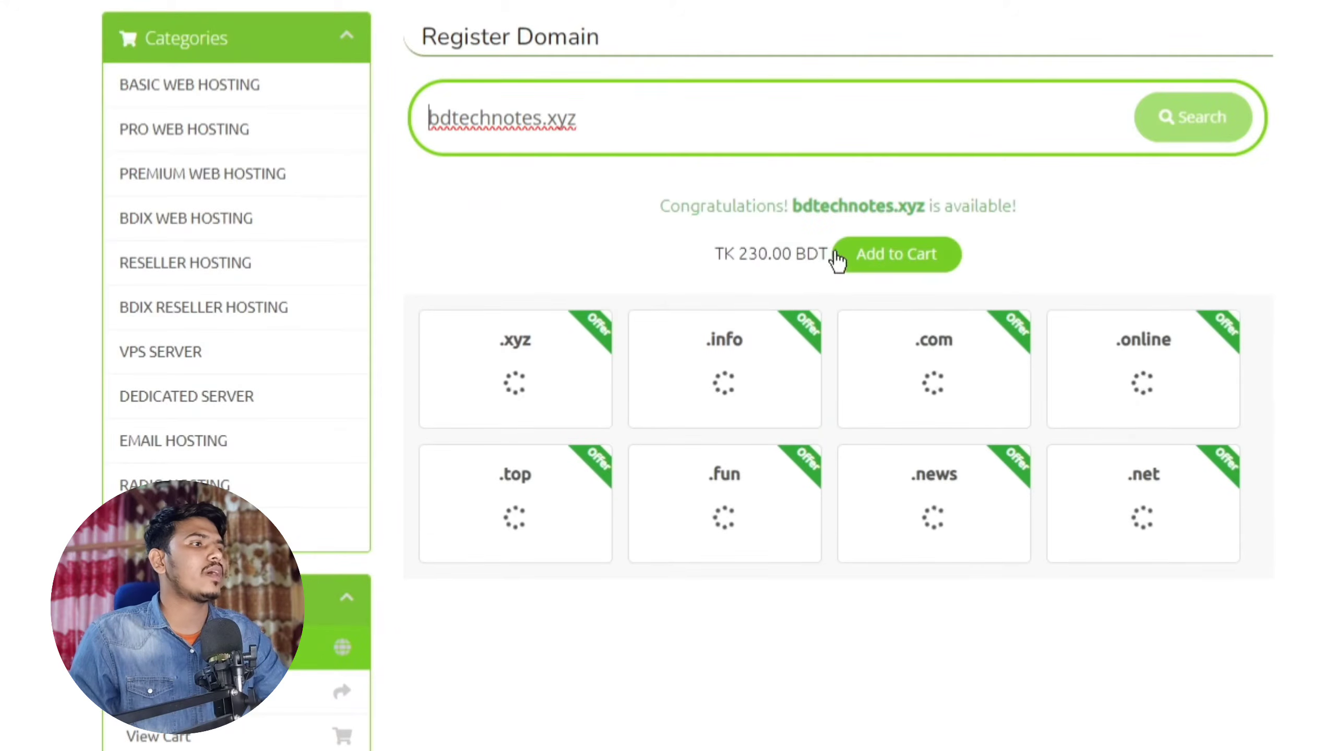
left_click_drag(705, 257, 798, 258)
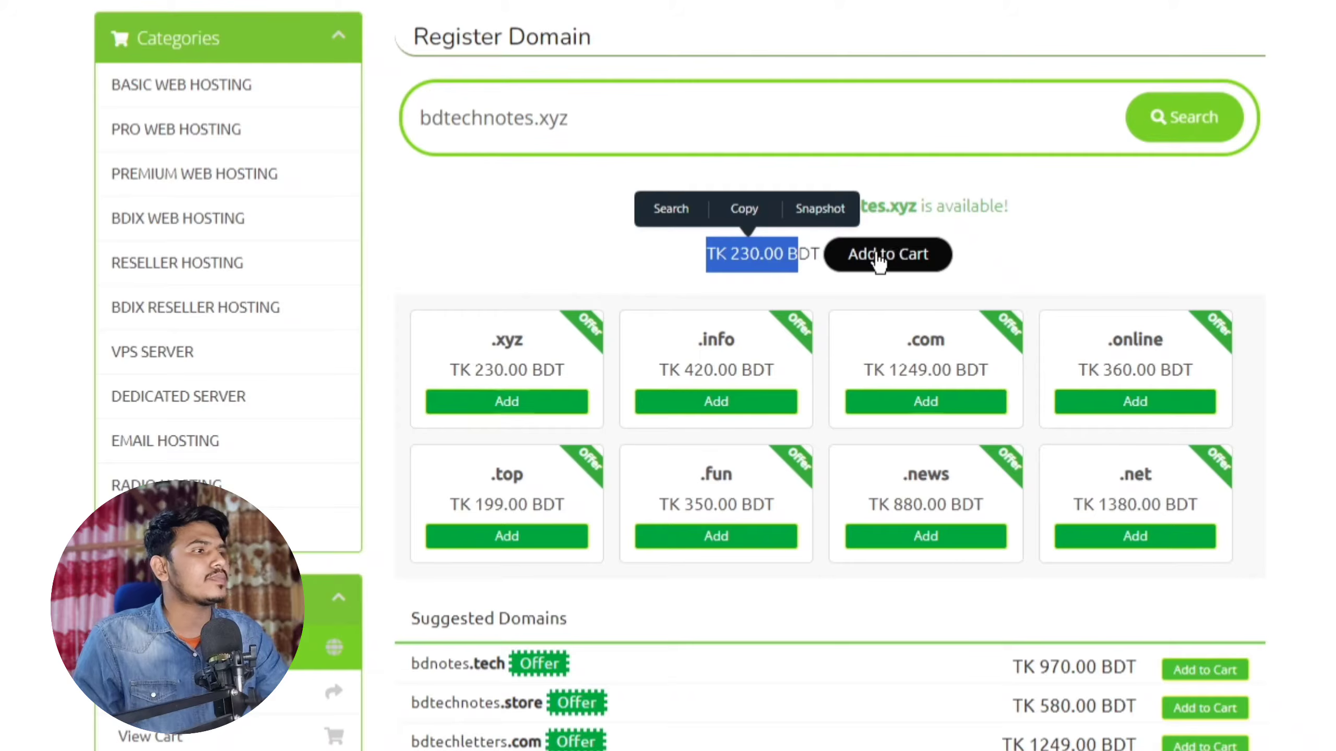
left_click(897, 255)
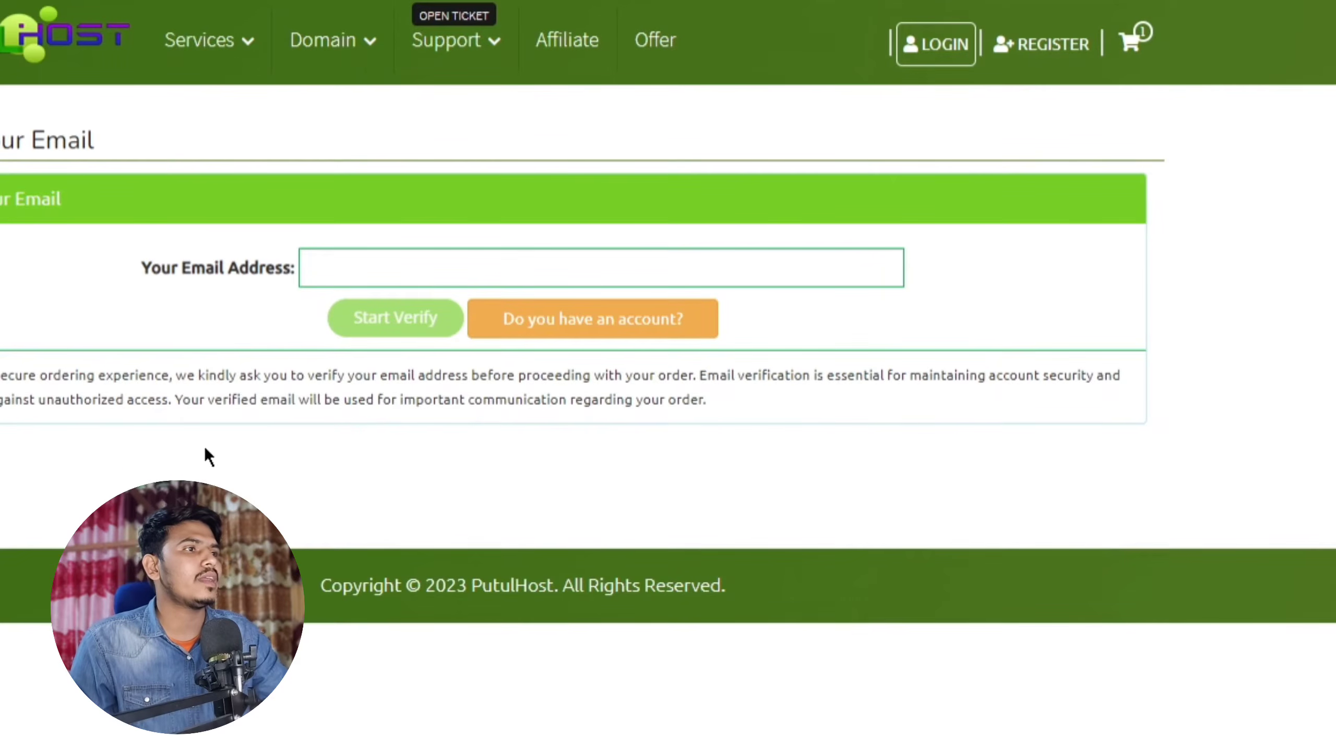
Fill in the saved e-mail address and request a verification code.
left_click(348, 260)
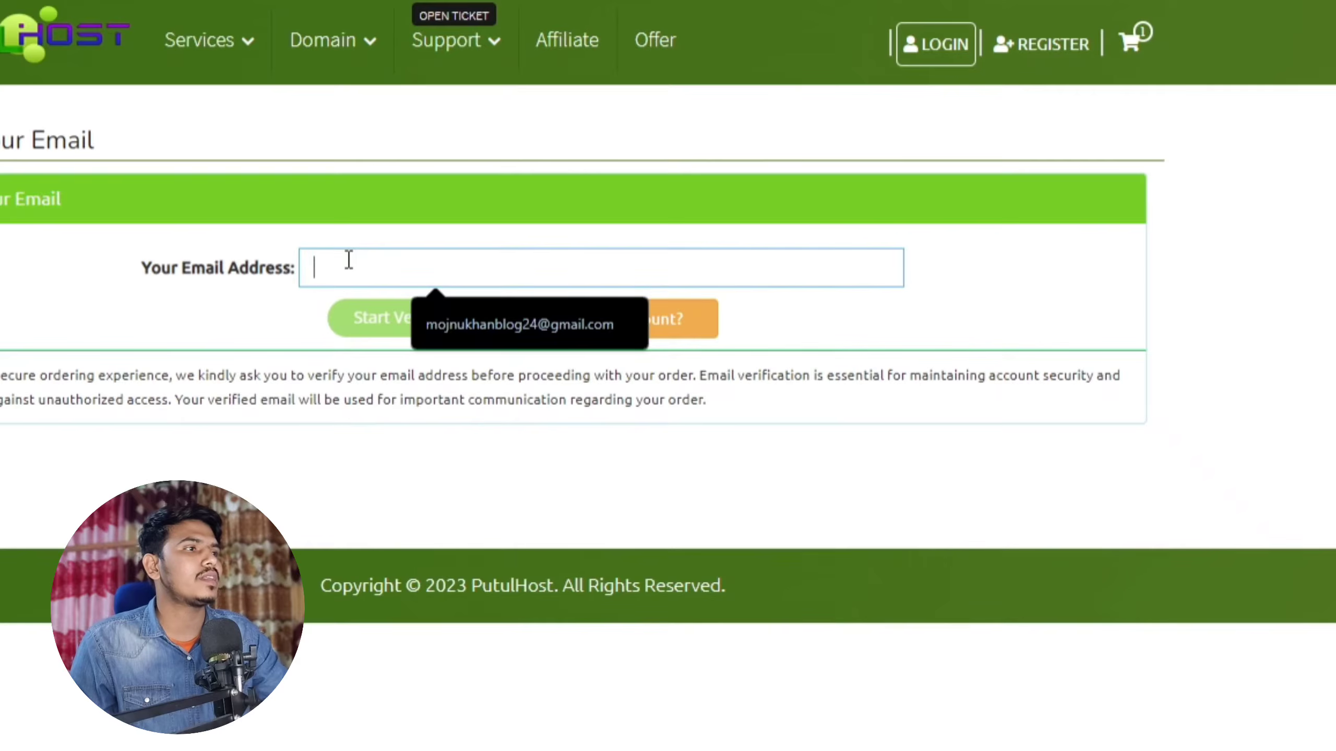
left_click(496, 326)
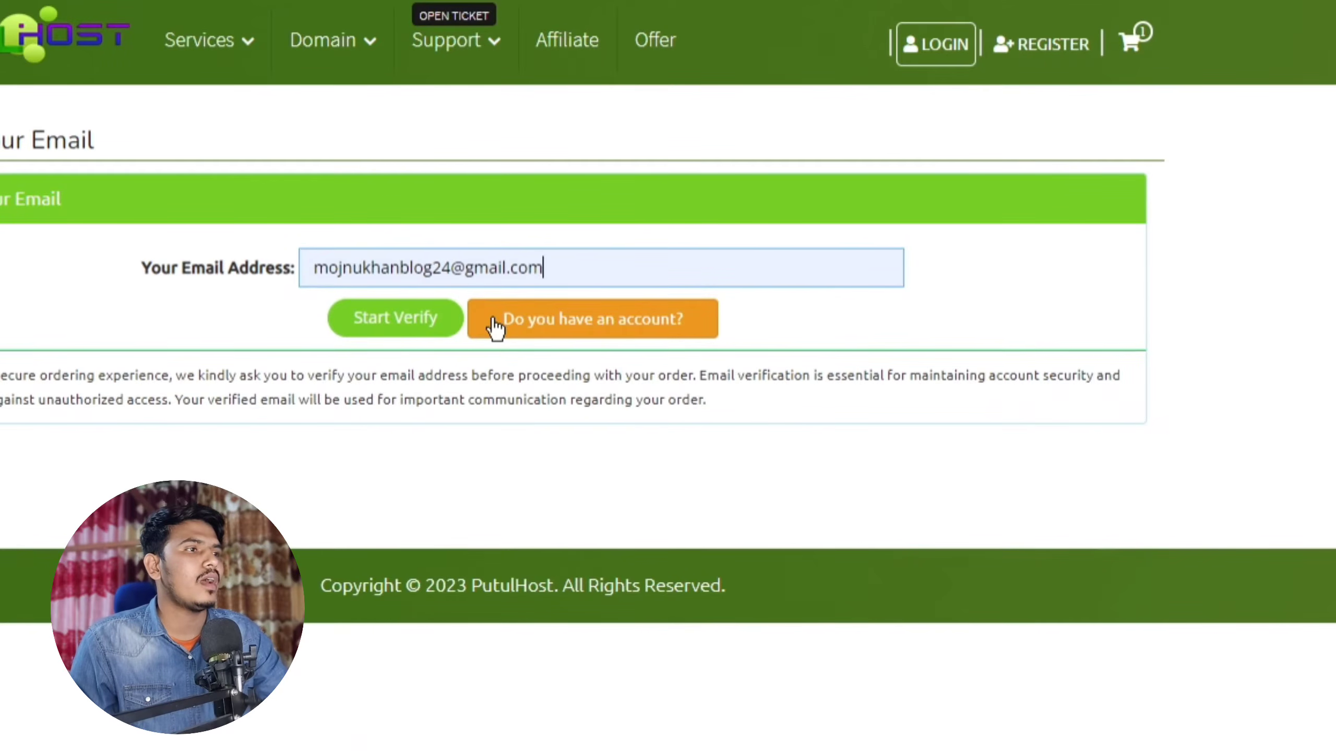
left_click(401, 330)
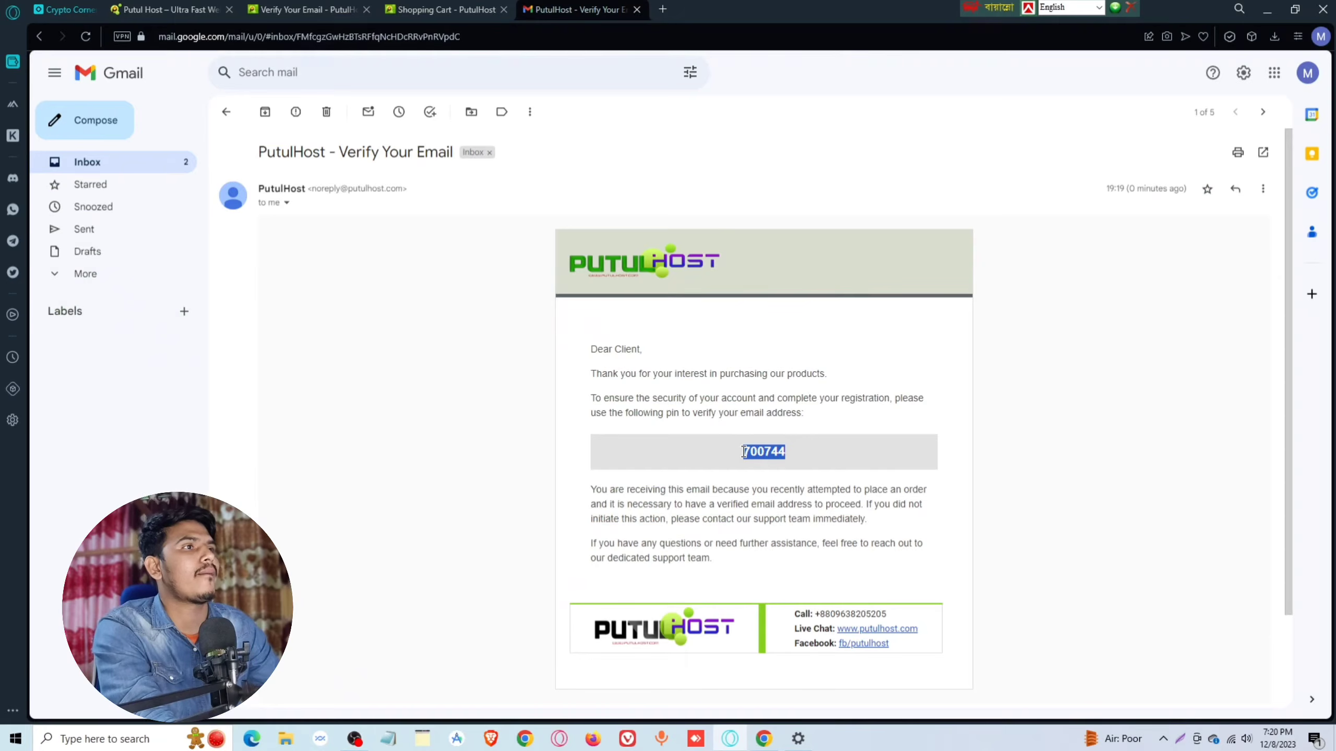
Paste the e-mailed verification code into the code field and validate it.
left_click(418, 7)
left_click(340, 7)
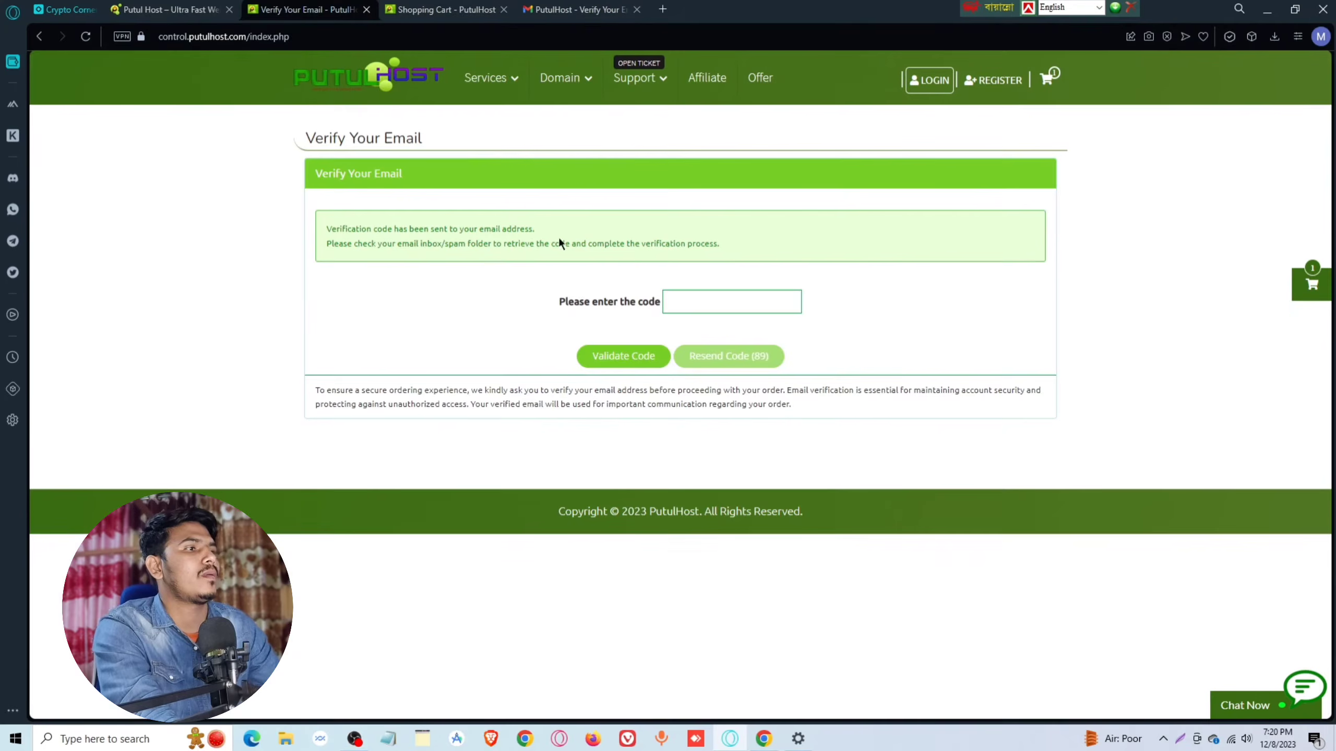
left_click(705, 306)
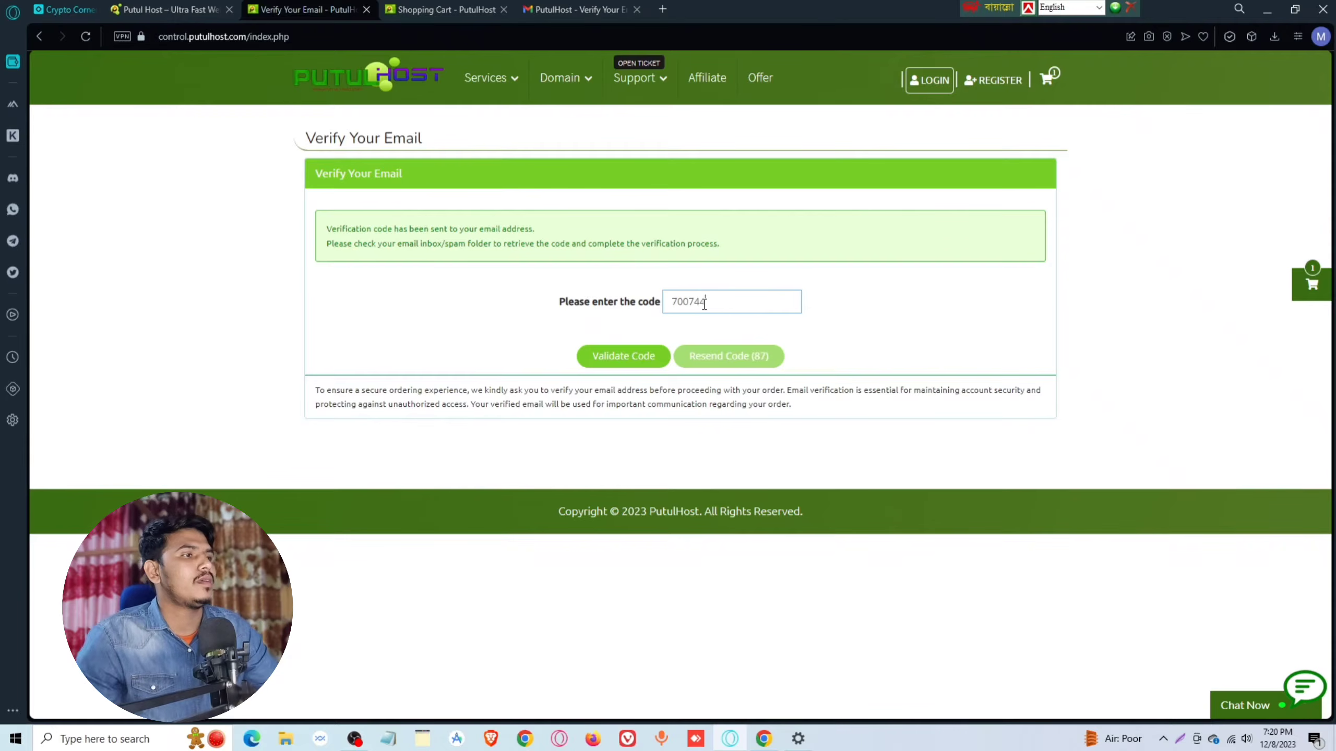
left_click(634, 358)
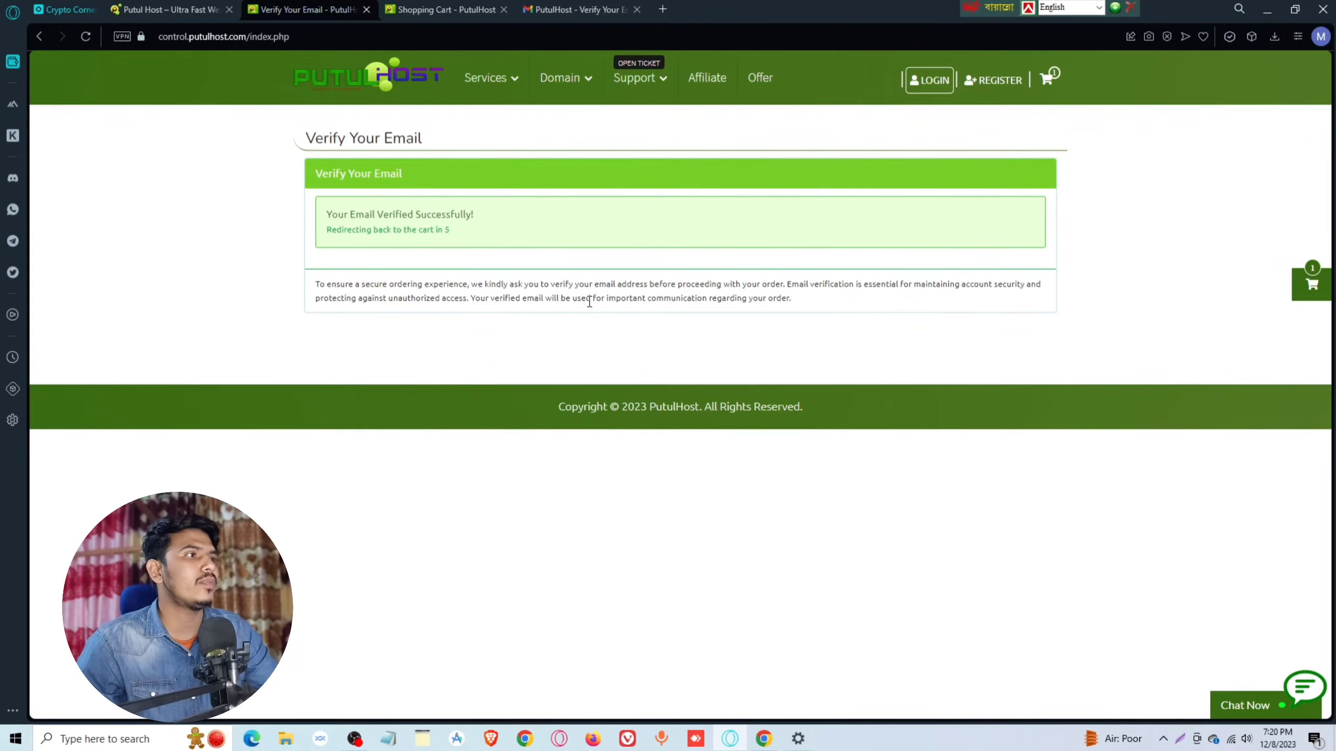
left_click(996, 83)
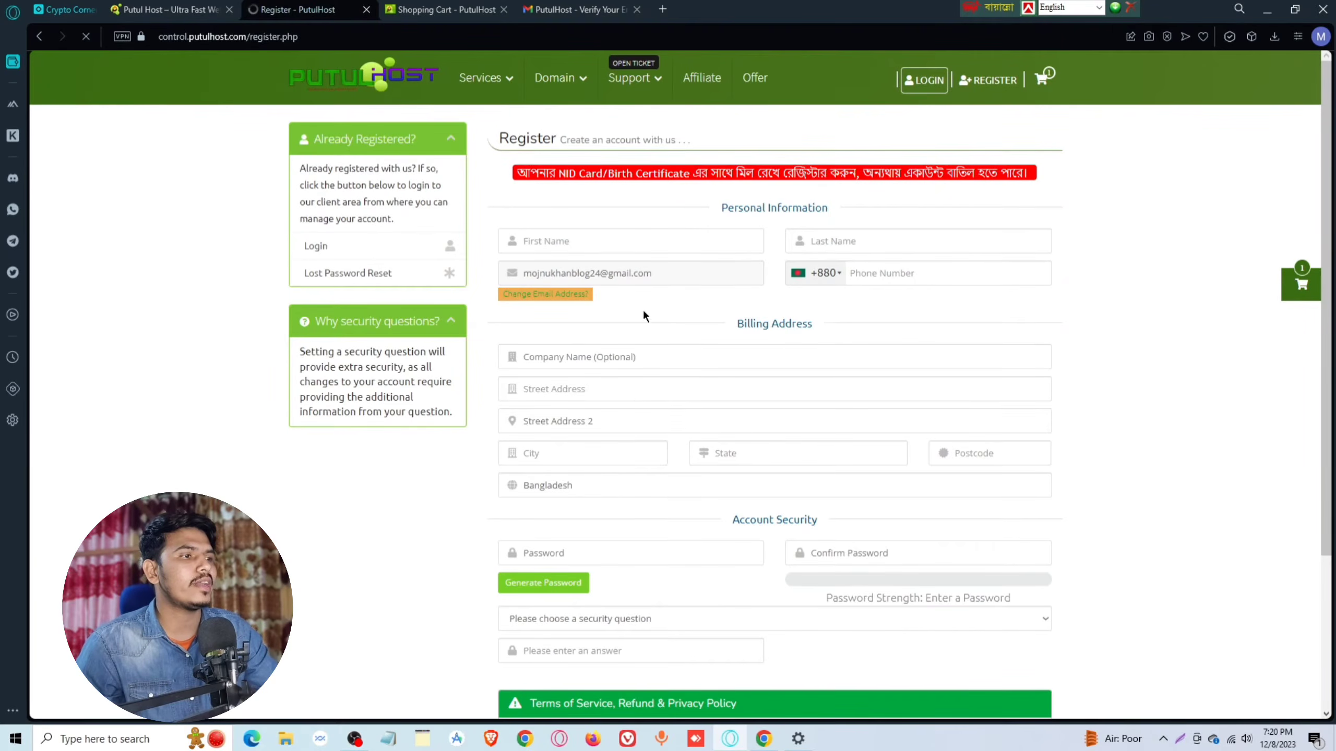
Complete the registration form, choosing the favourite-colour security question.
scroll(652, 474, "down", 4)
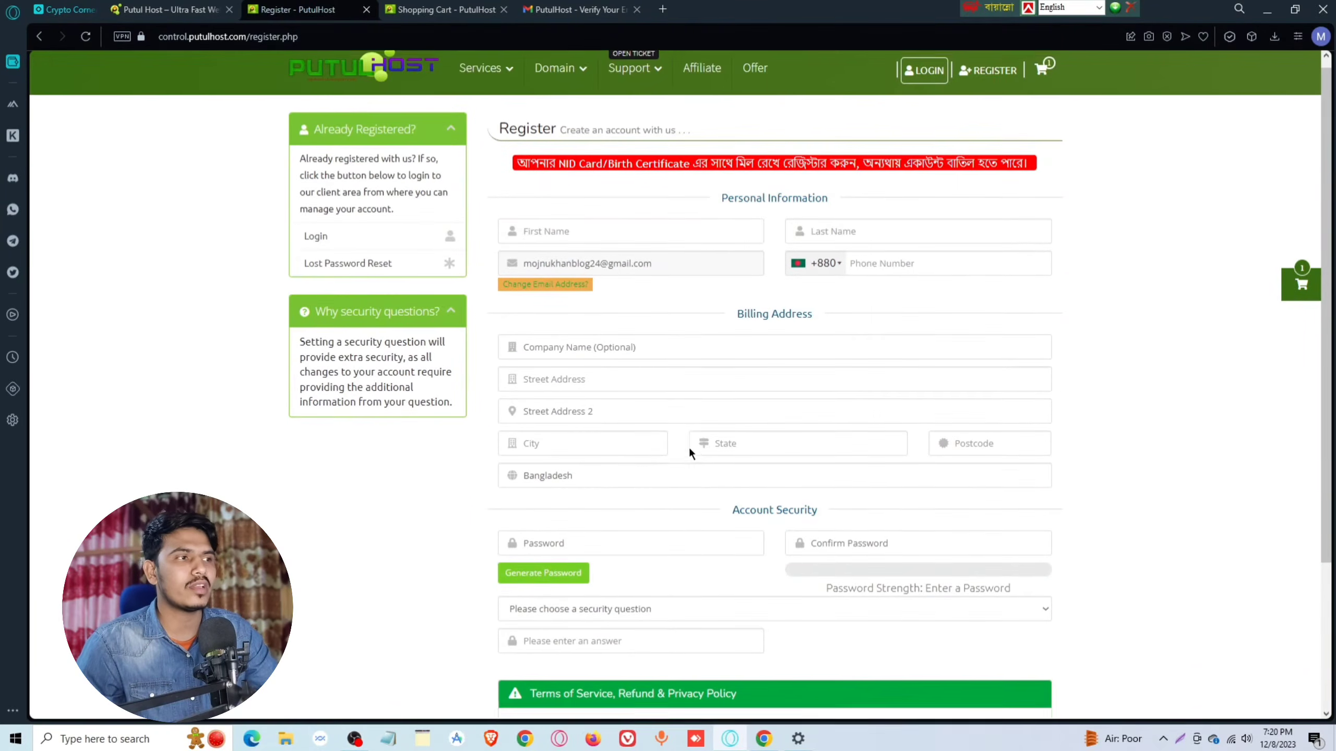
scroll(689, 473, "down", 4)
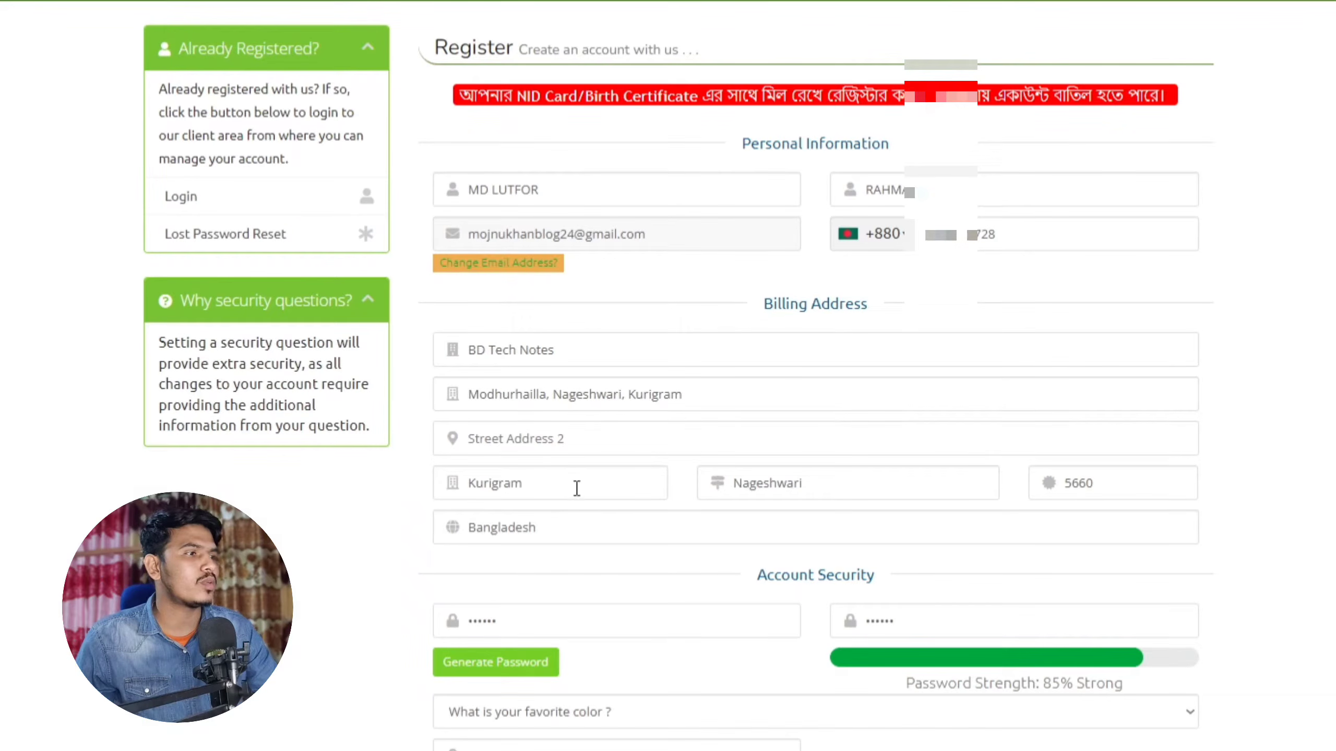
scroll(523, 547, "down", 4)
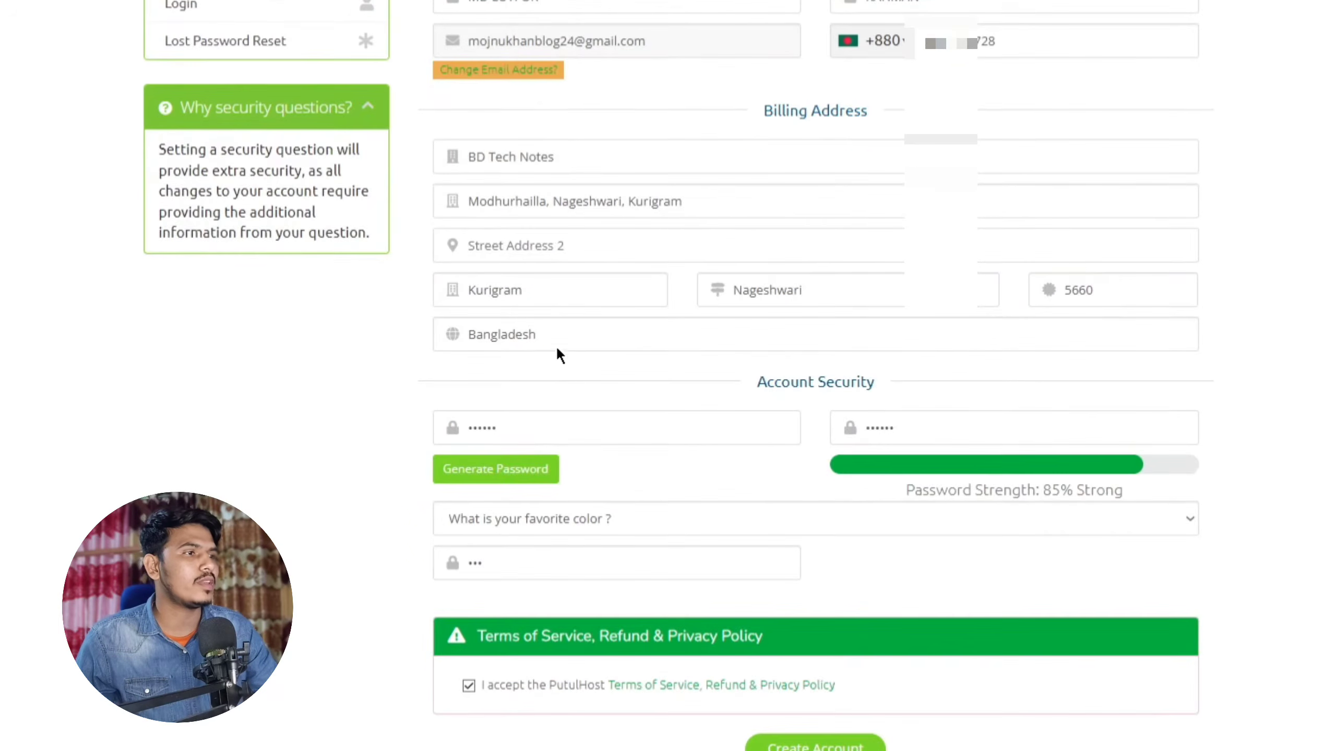
scroll(828, 348, "down", 2)
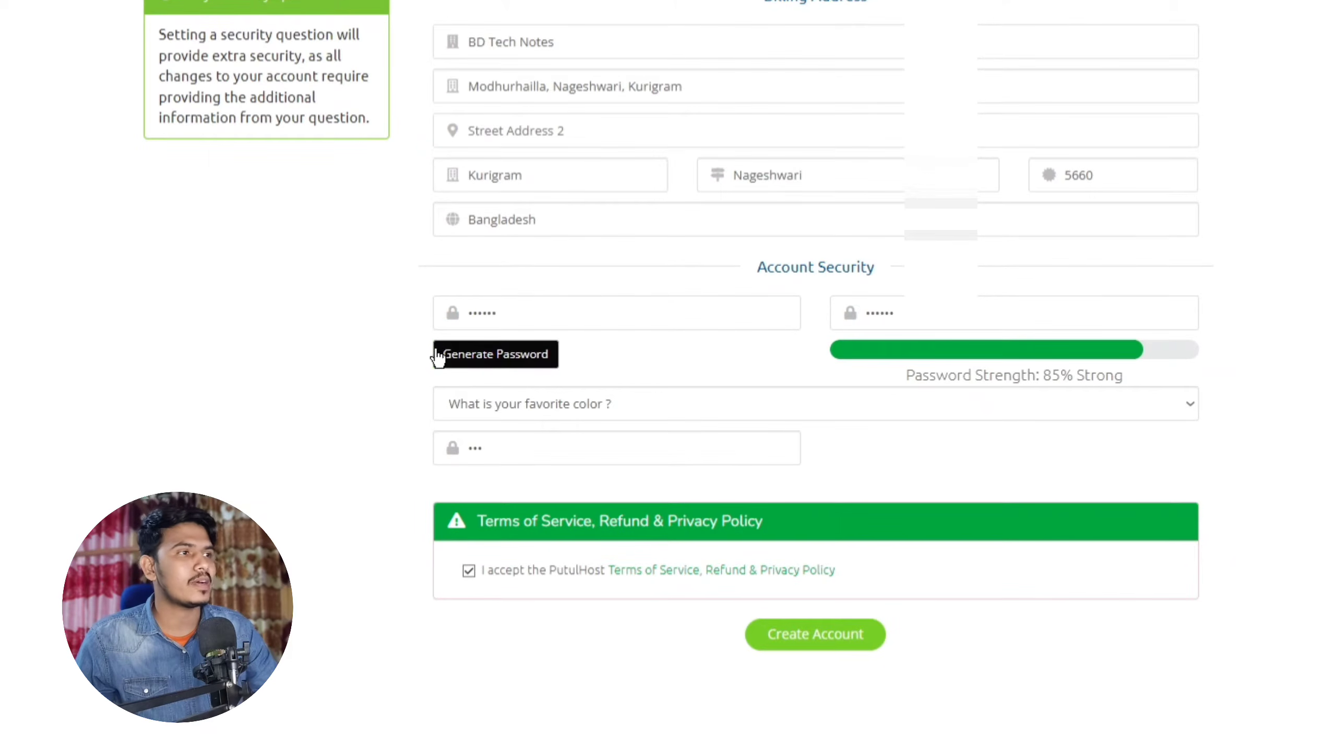
scroll(910, 323, "up", 3)
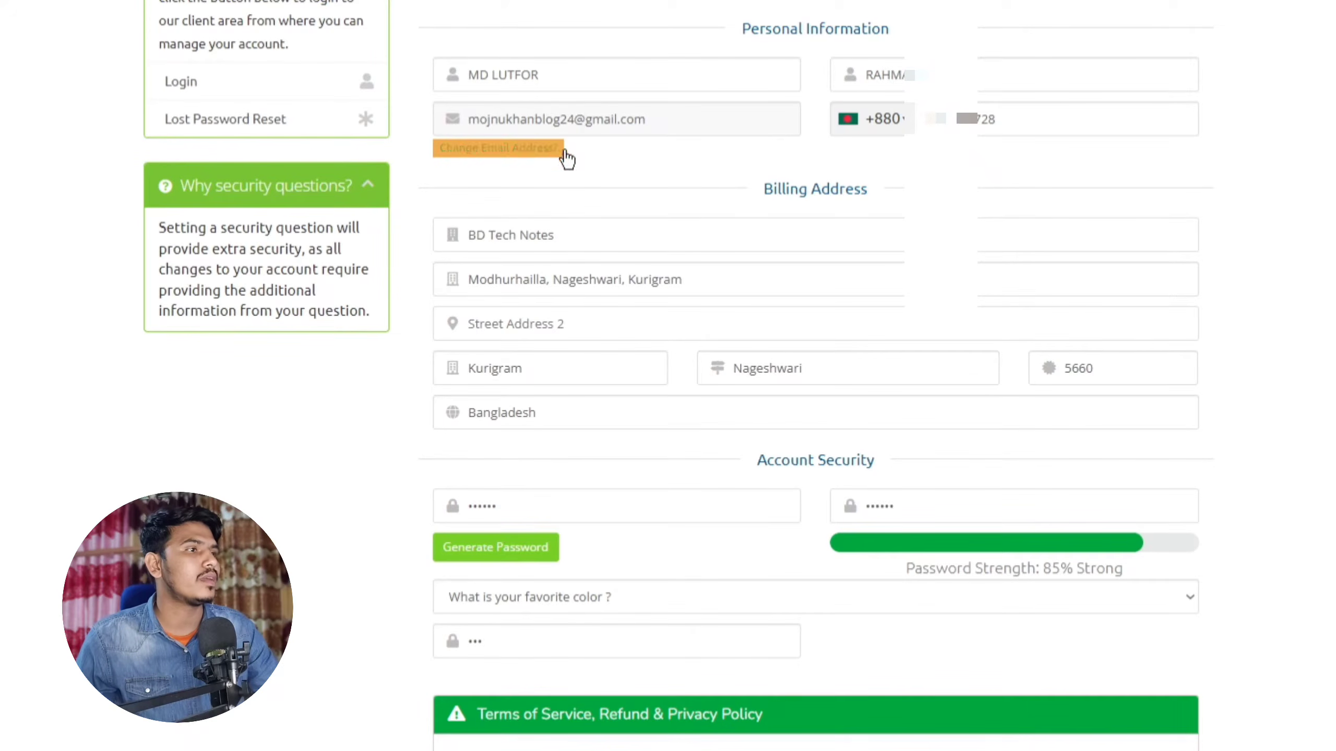
scroll(688, 316, "down", 3)
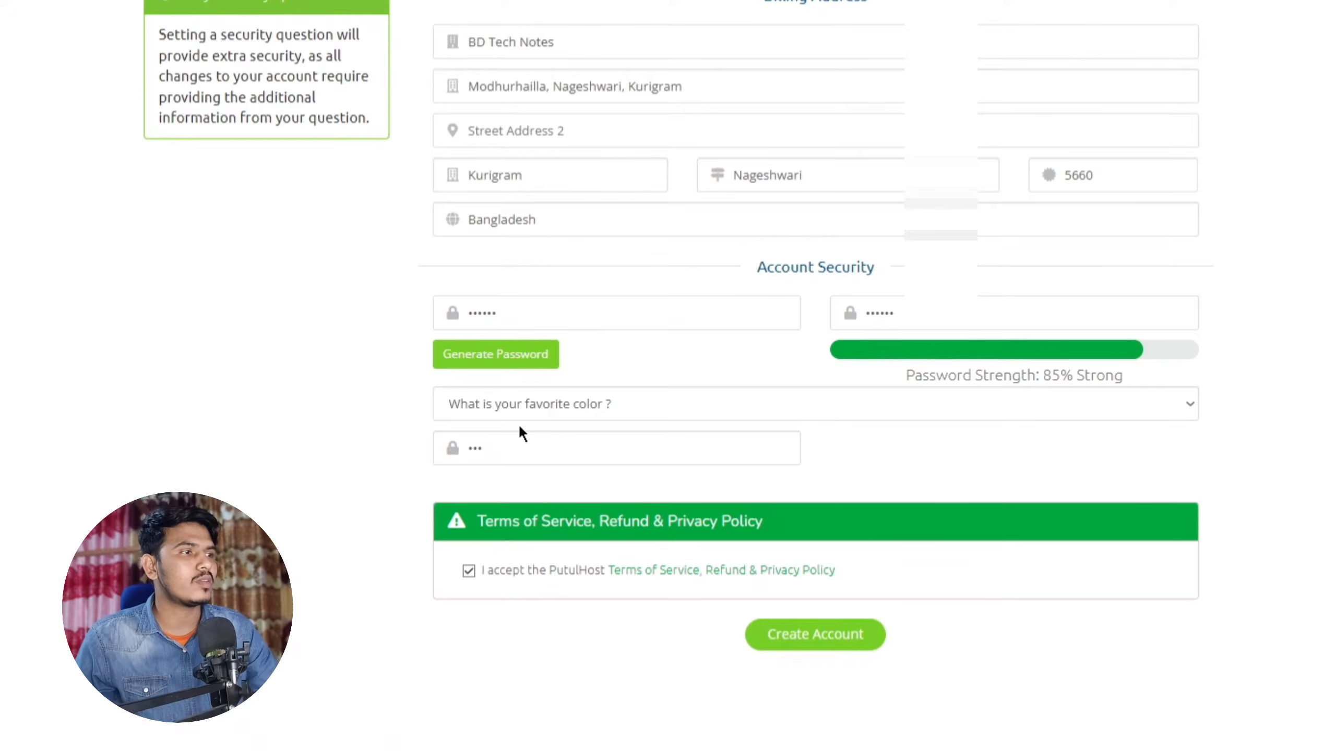
left_click(609, 399)
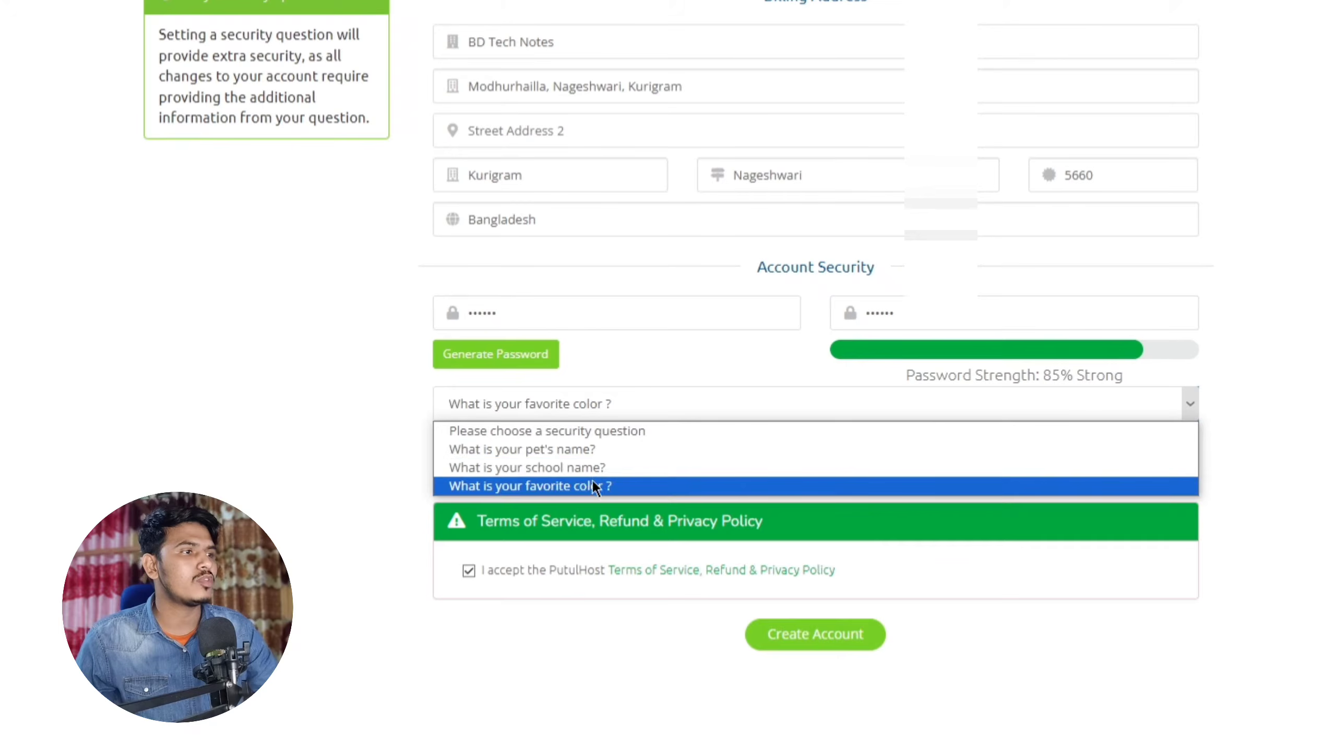
left_click(580, 485)
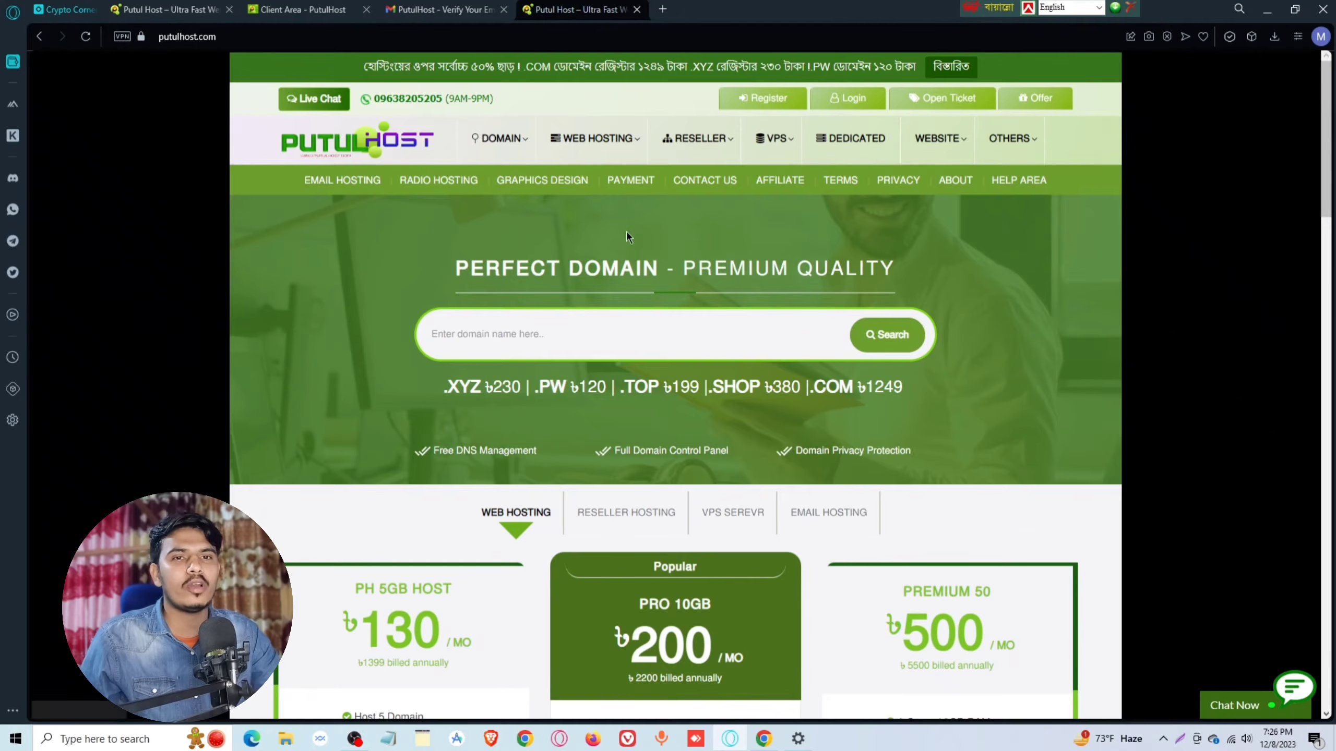
Go to the client area login and sign in with the new account.
left_click(848, 98)
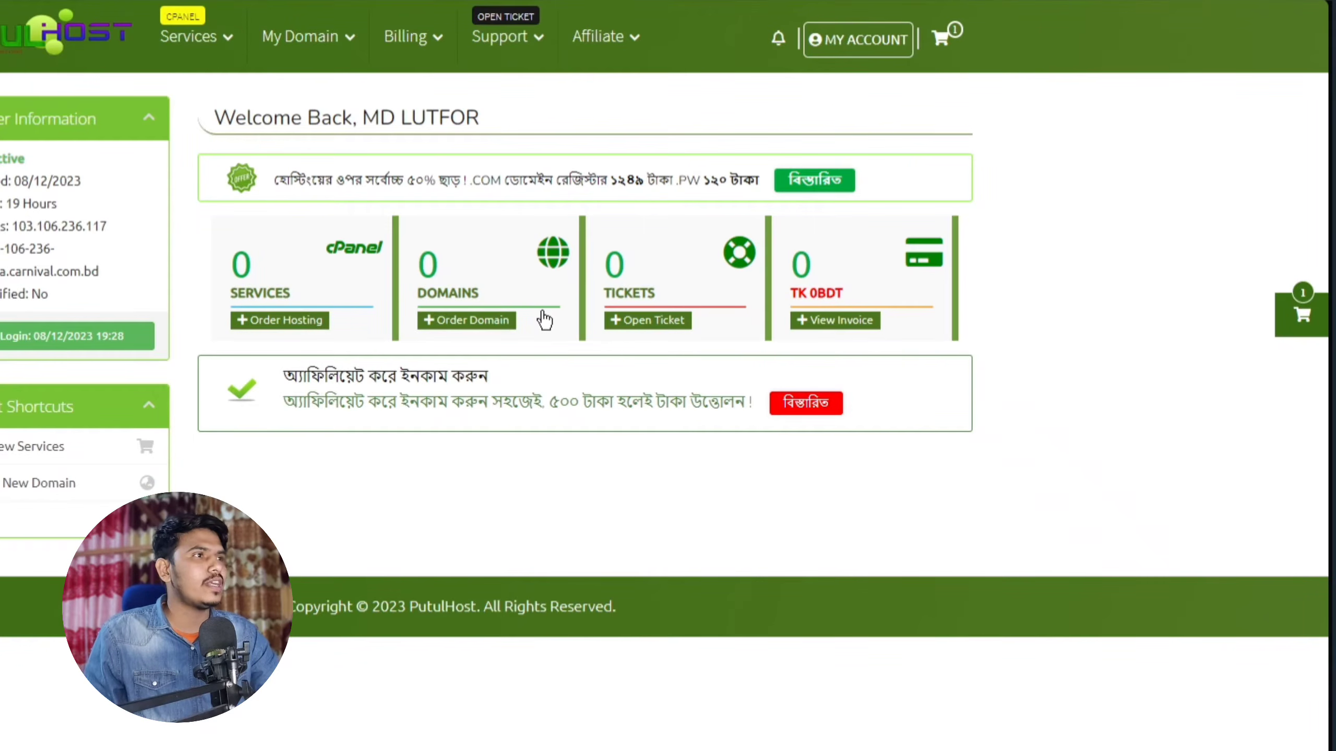
mouse_move(340, 51)
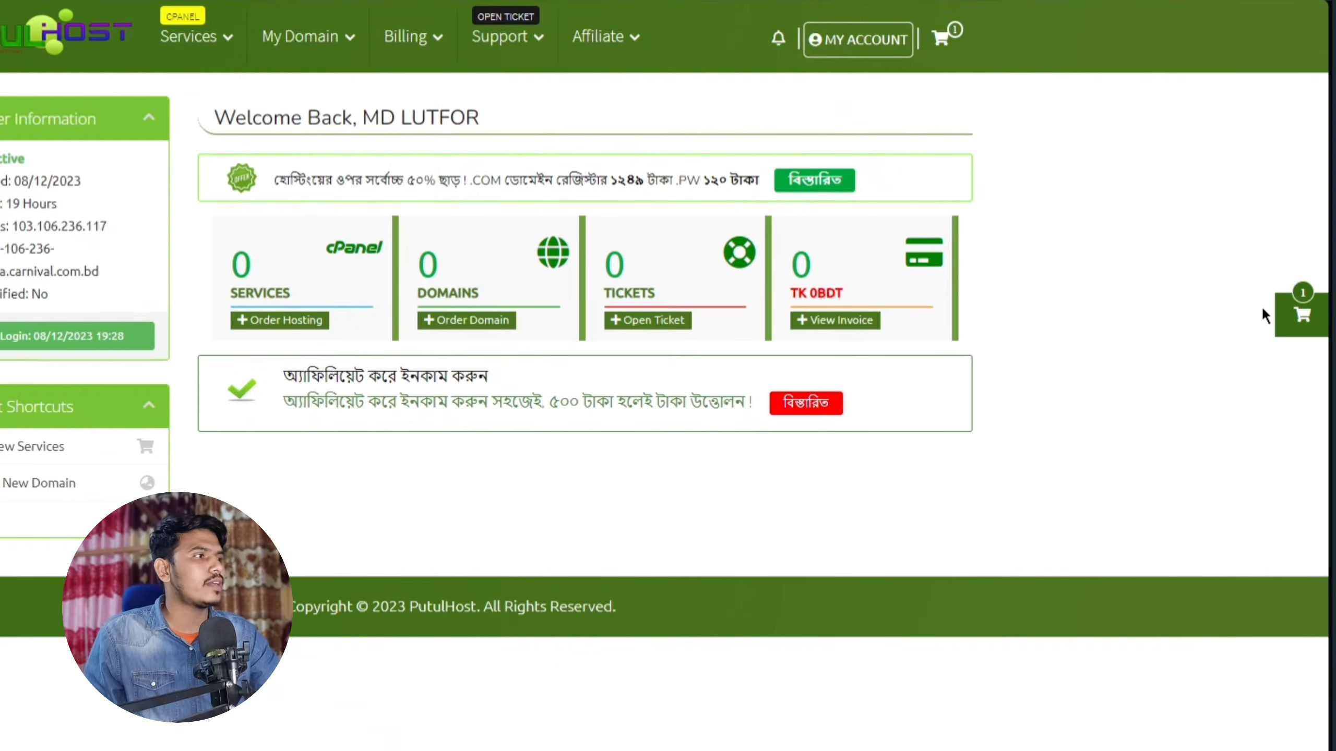
Open the cart and copy the domain name bdtechnotes.xyz.
left_click(1304, 314)
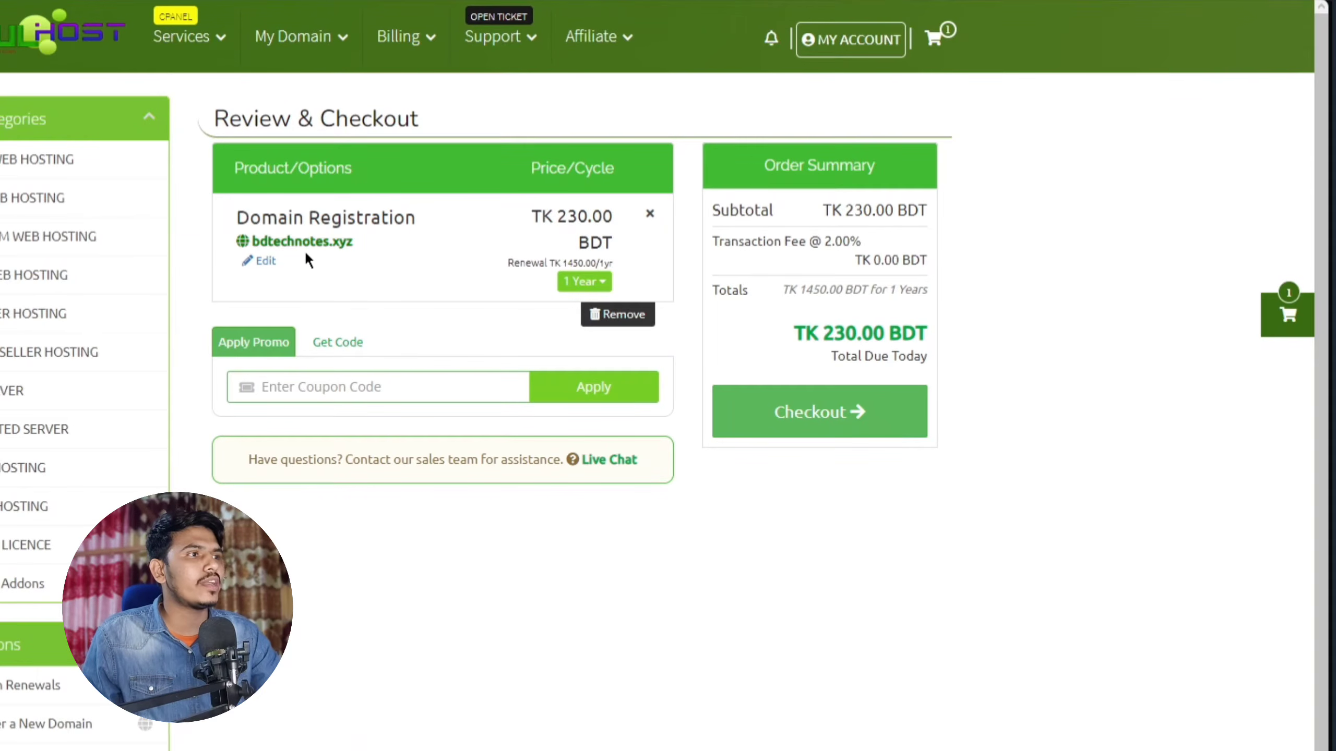
left_click_drag(355, 242, 252, 242)
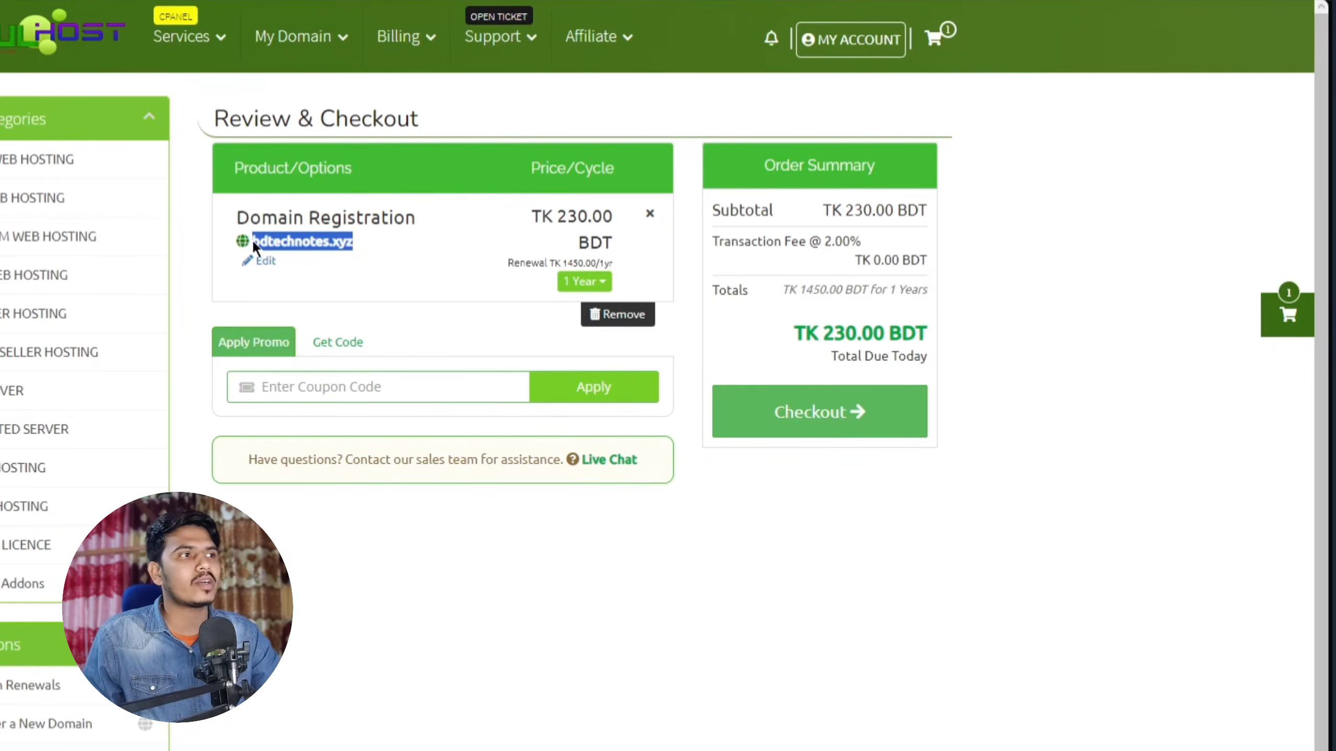
left_click(294, 243)
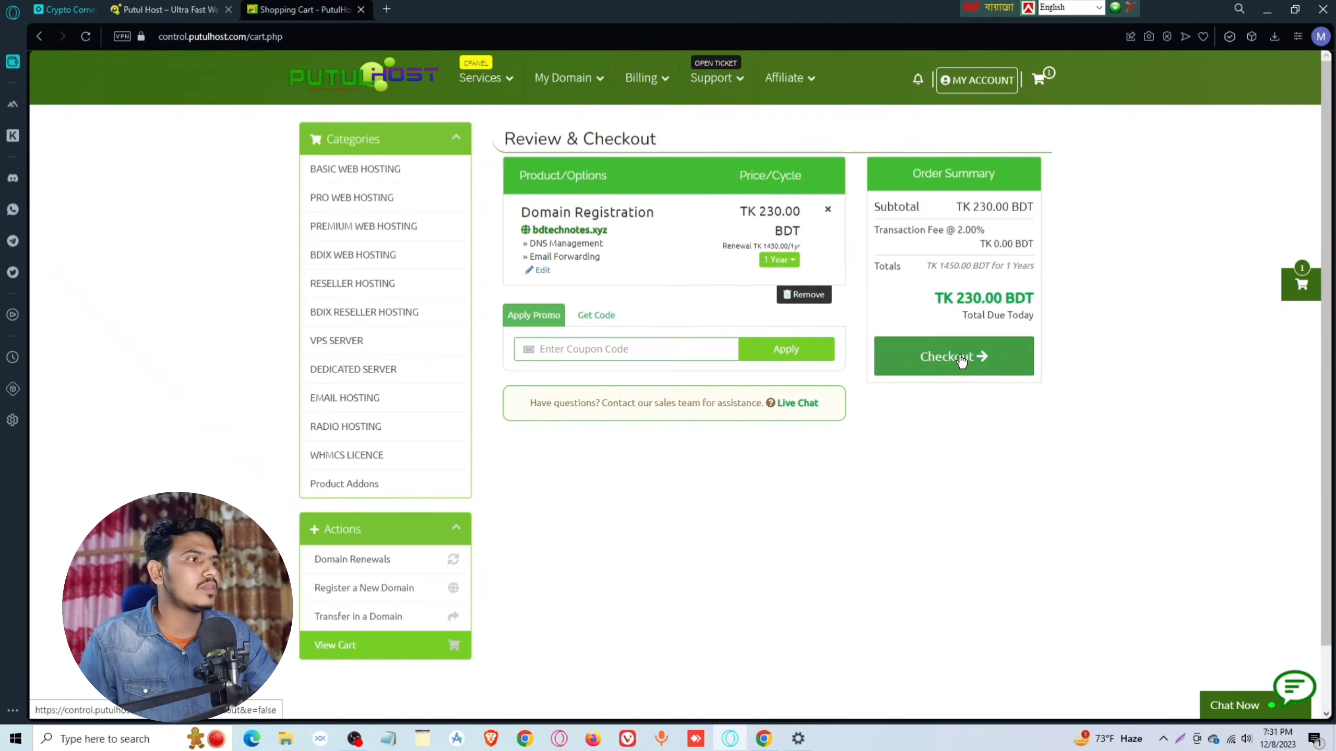
Check out the TK 230 order with bKash Payment - Online, accepting the terms.
left_click(958, 358)
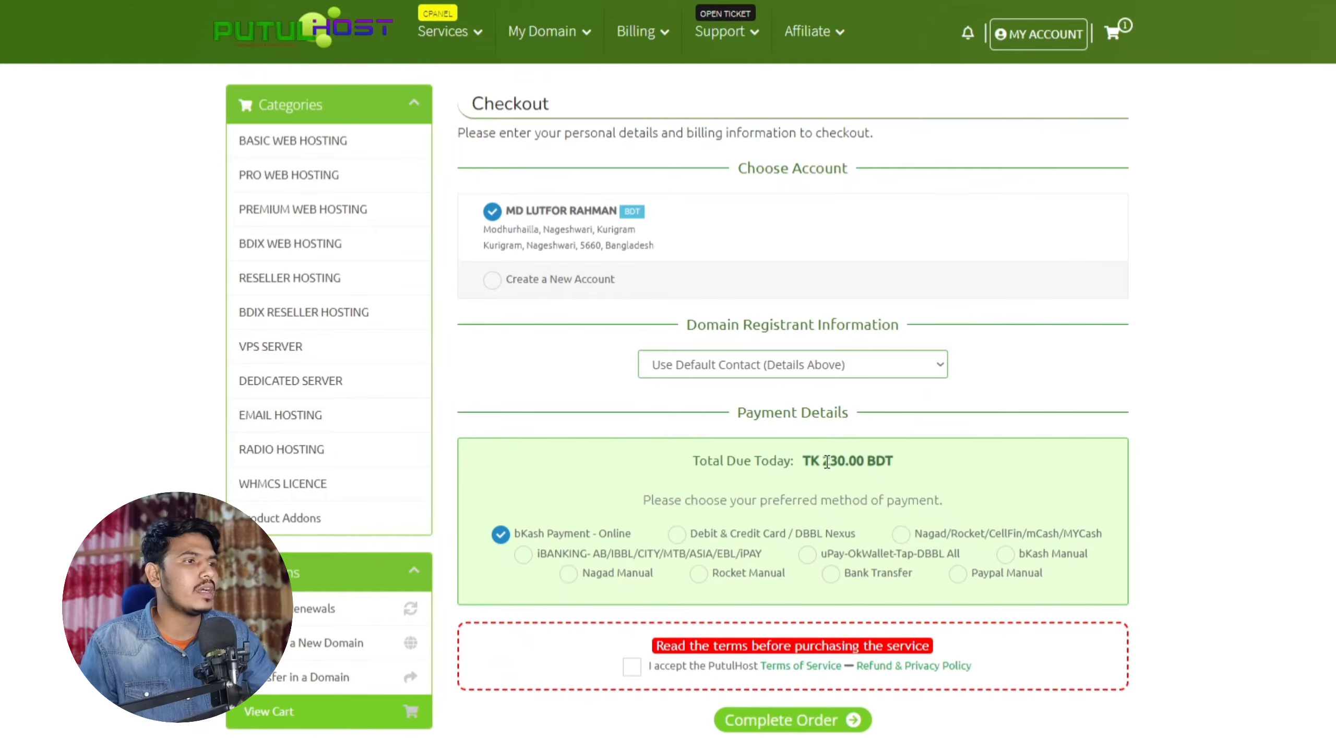
left_click_drag(826, 463, 844, 463)
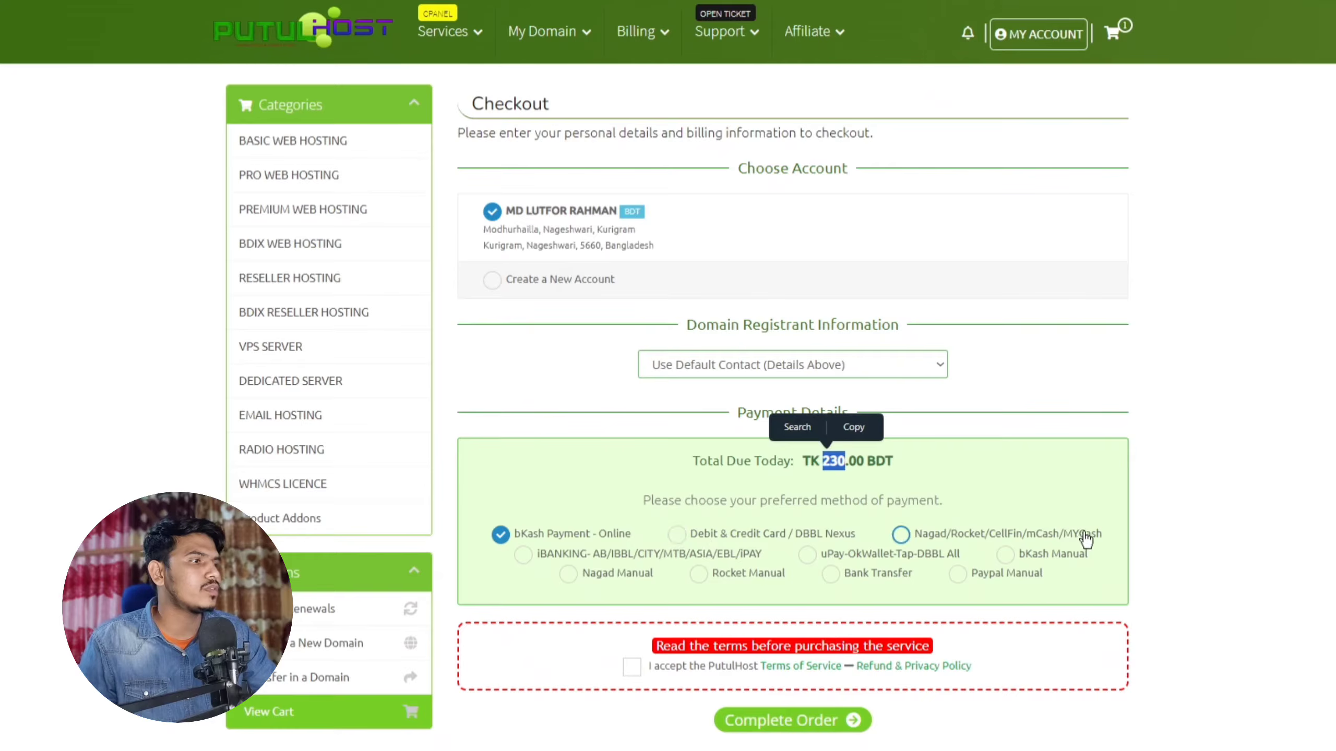
left_click(900, 535)
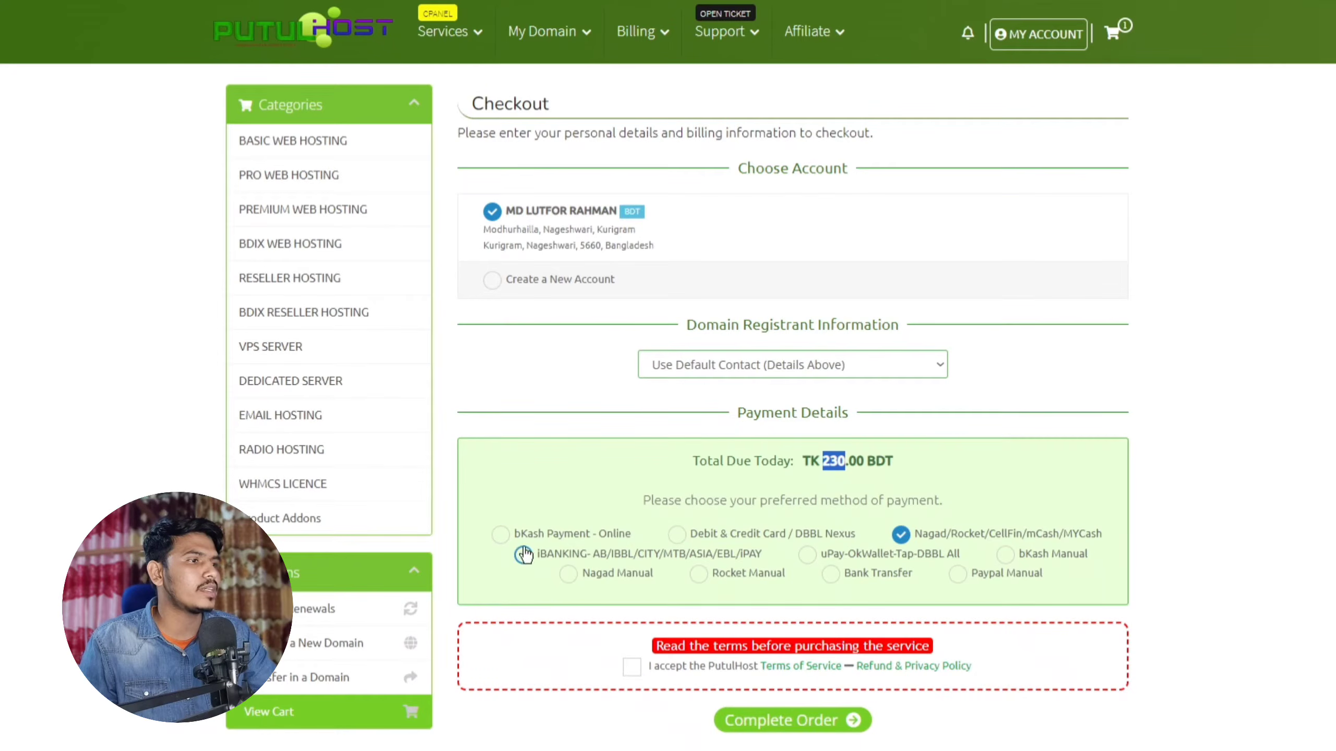
left_click(500, 536)
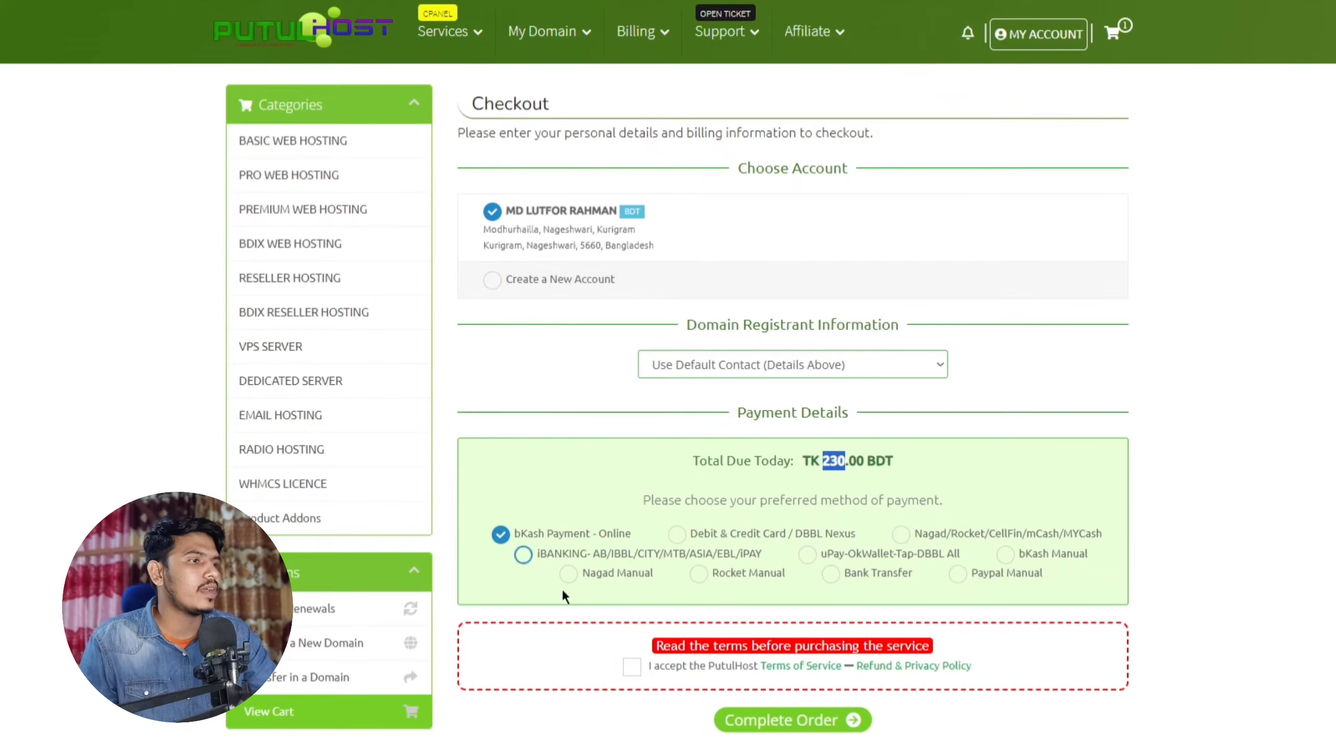
left_click(633, 668)
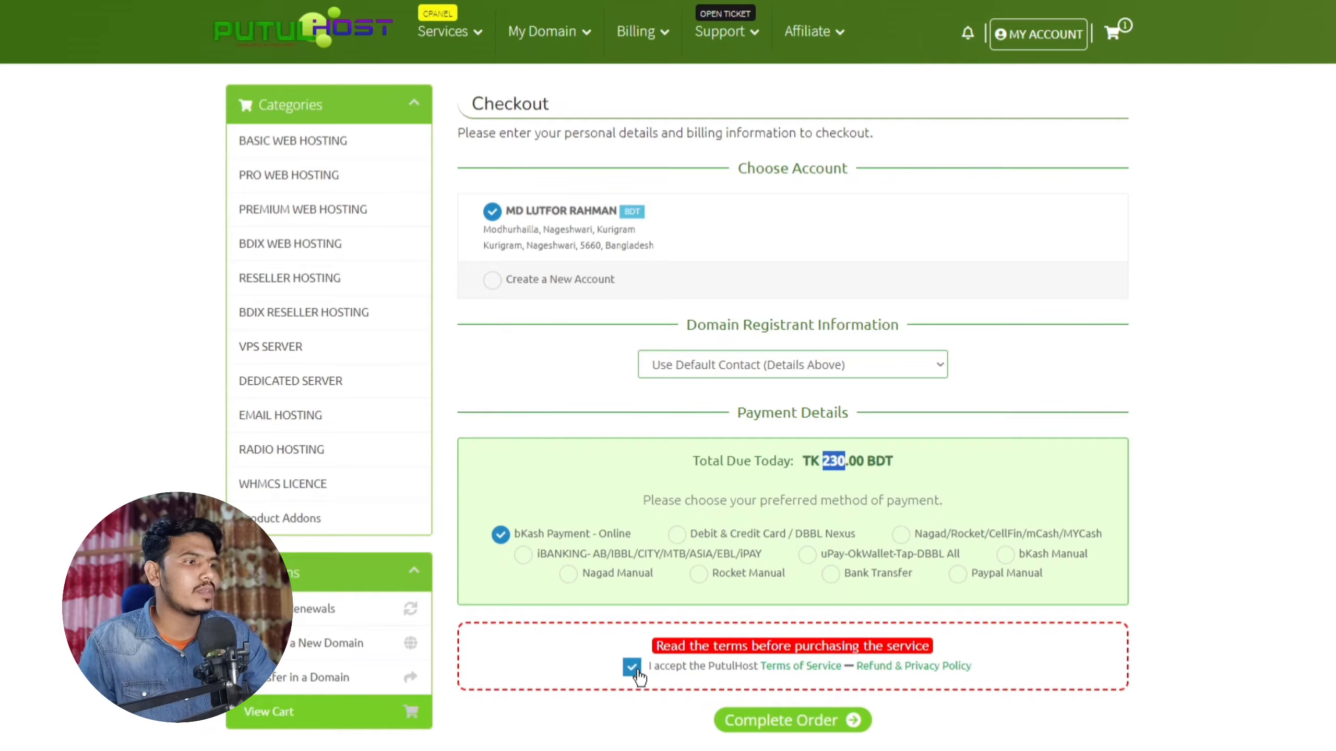
left_click(762, 725)
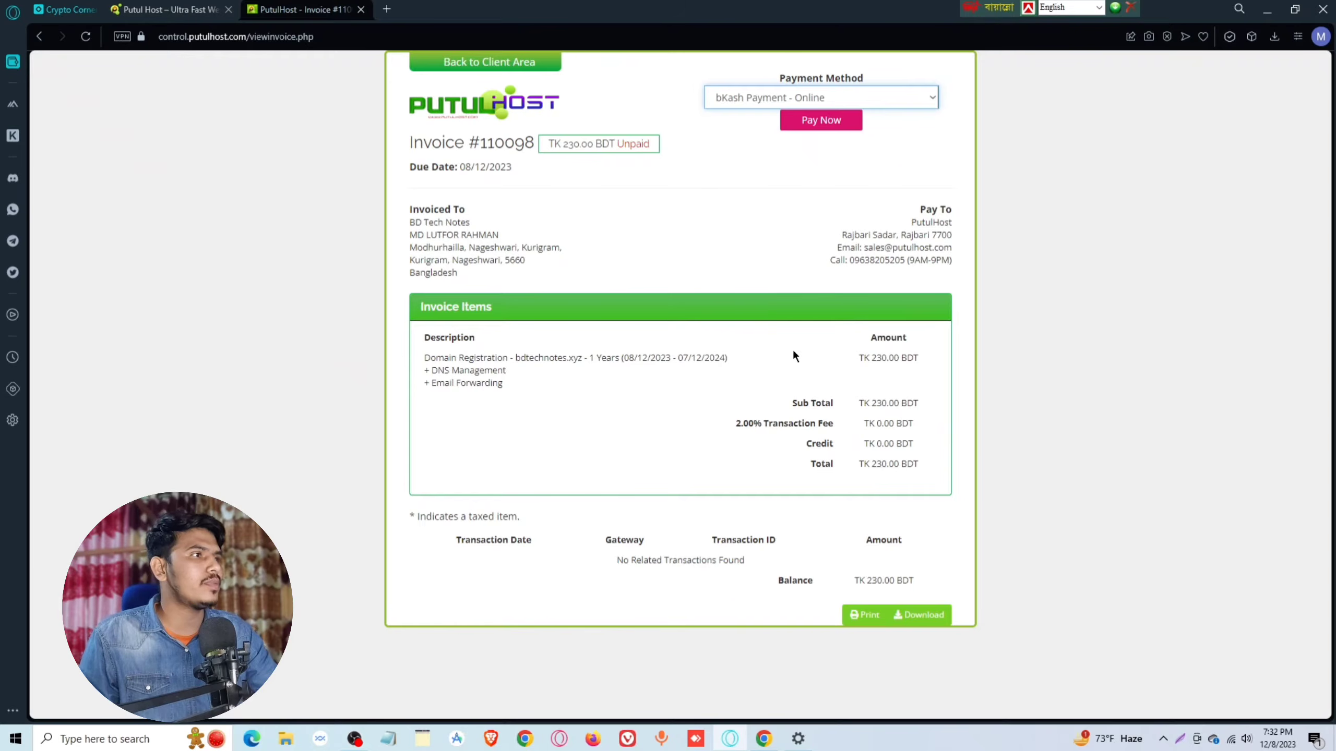
Start the bKash payment for the ৳230 invoice, confirm the account number, then open a new tab.
left_click(817, 121)
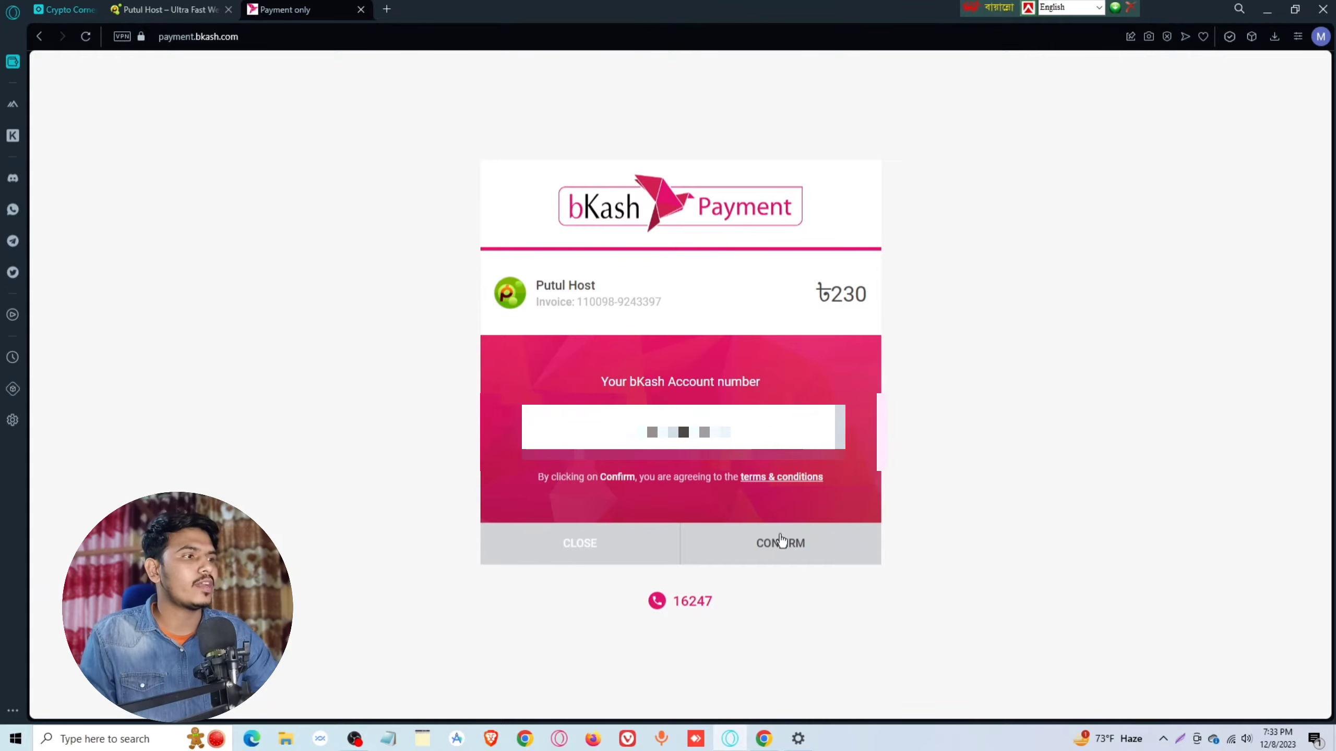
left_click(782, 550)
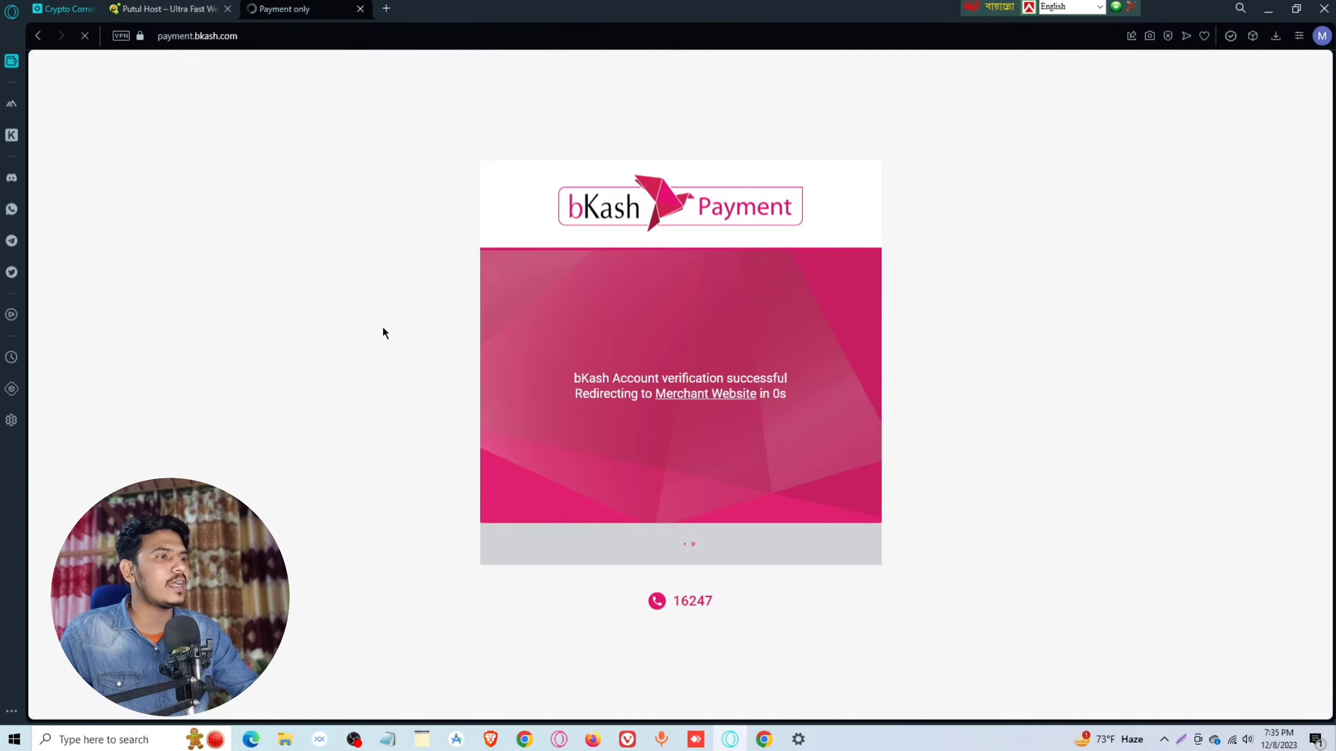
left_click(386, 8)
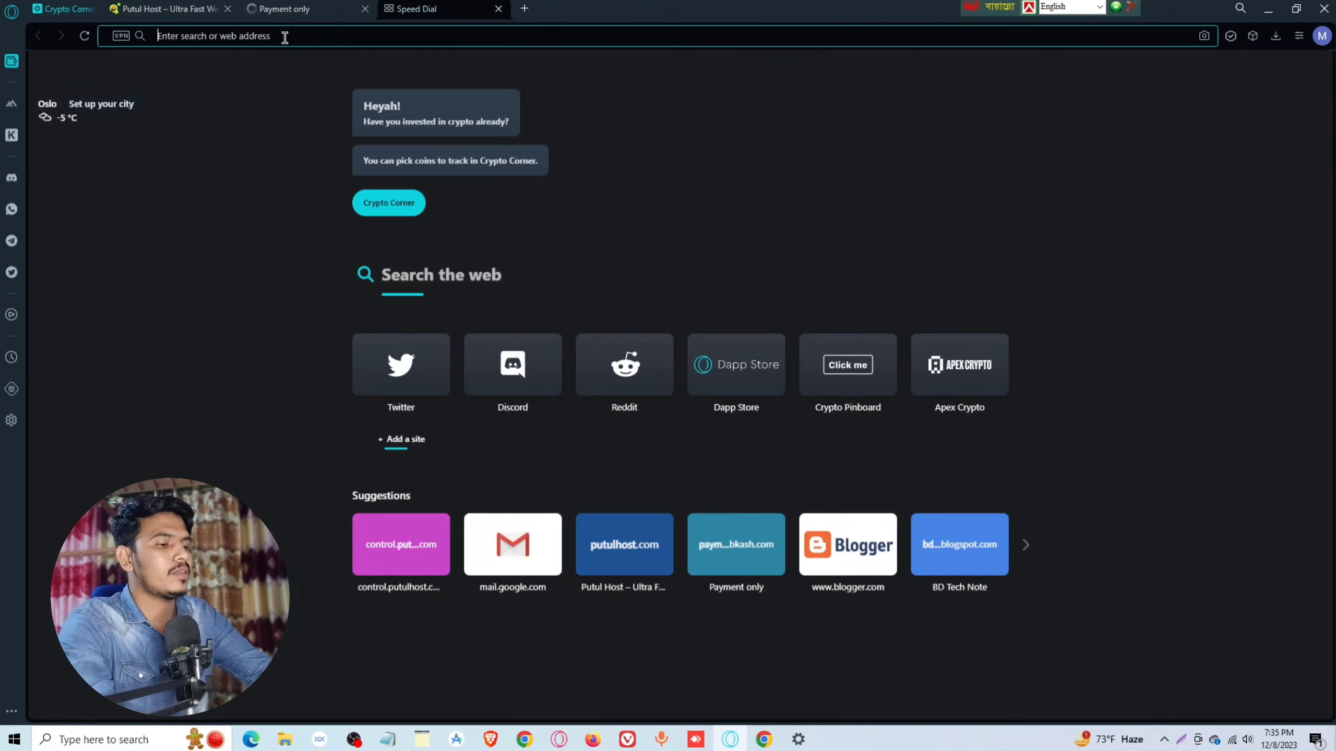
Load Gmail and read the Domain Registration Confirmation email.
type("gmail.com")
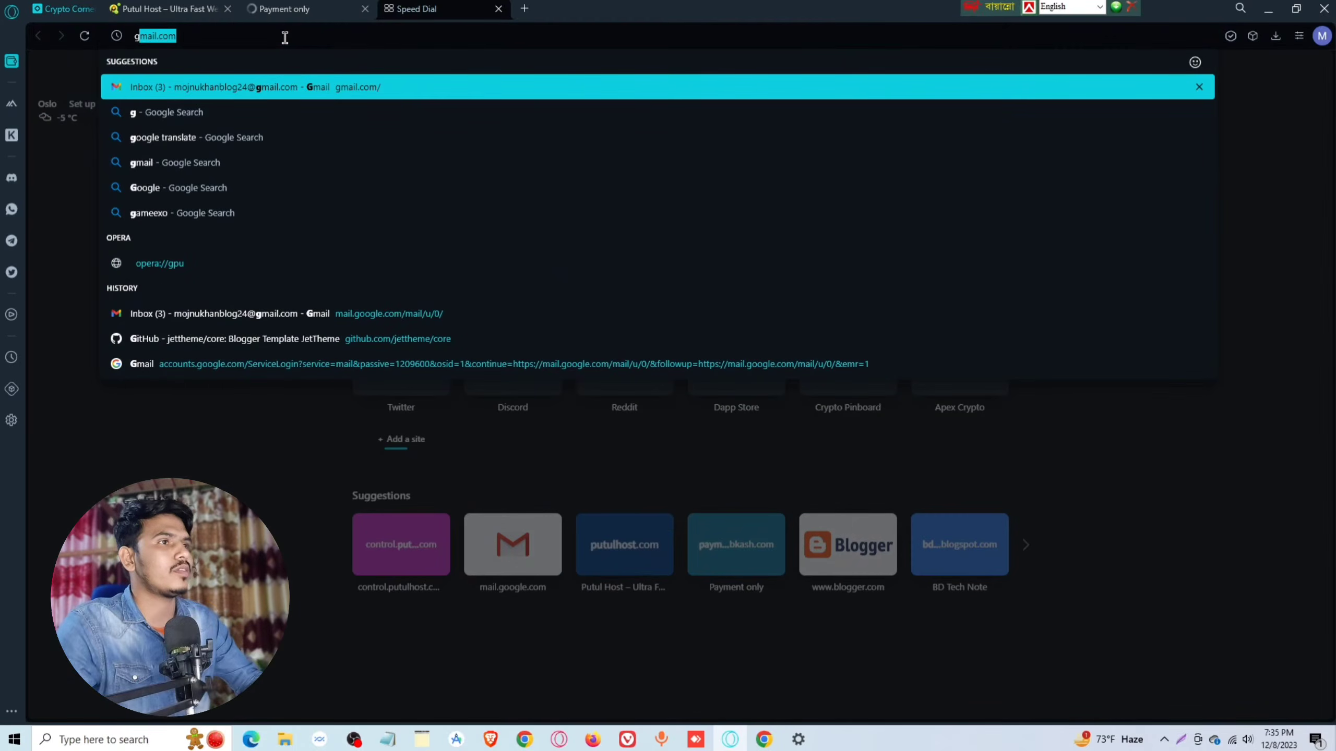
key("Return")
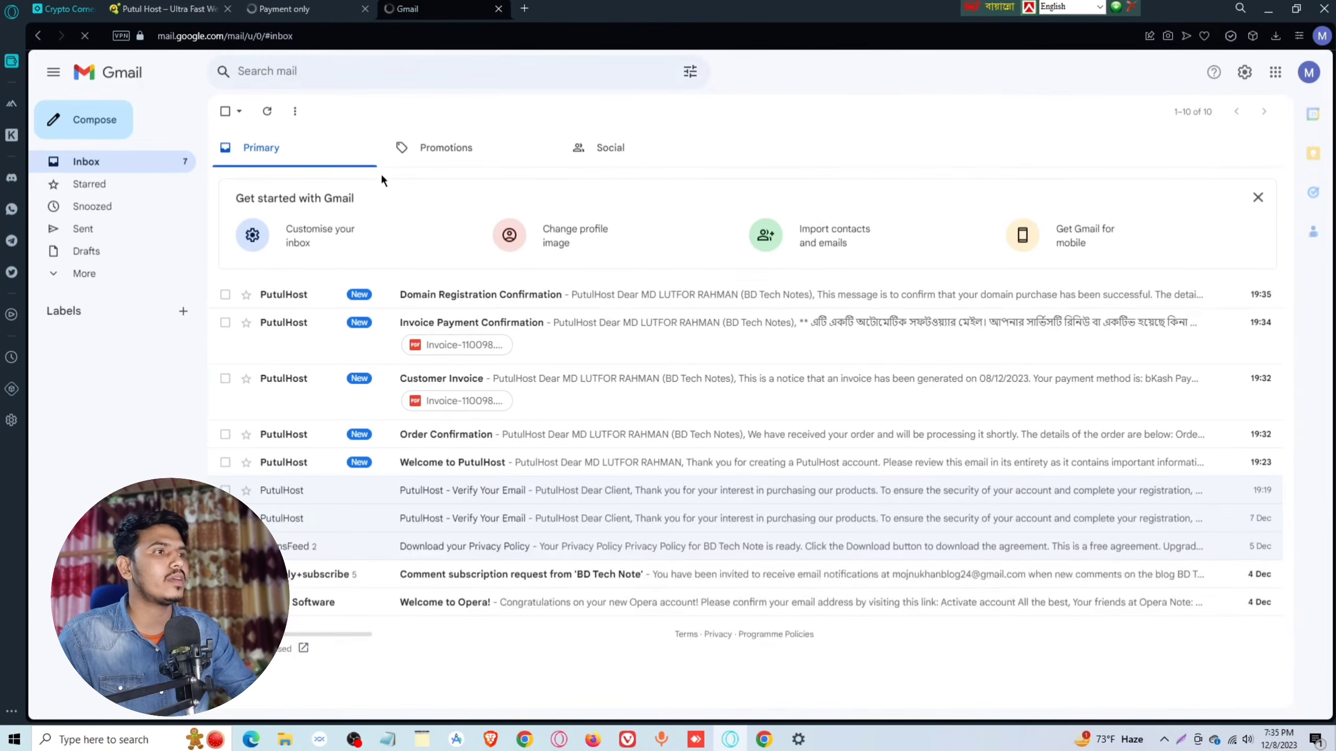
left_click(468, 302)
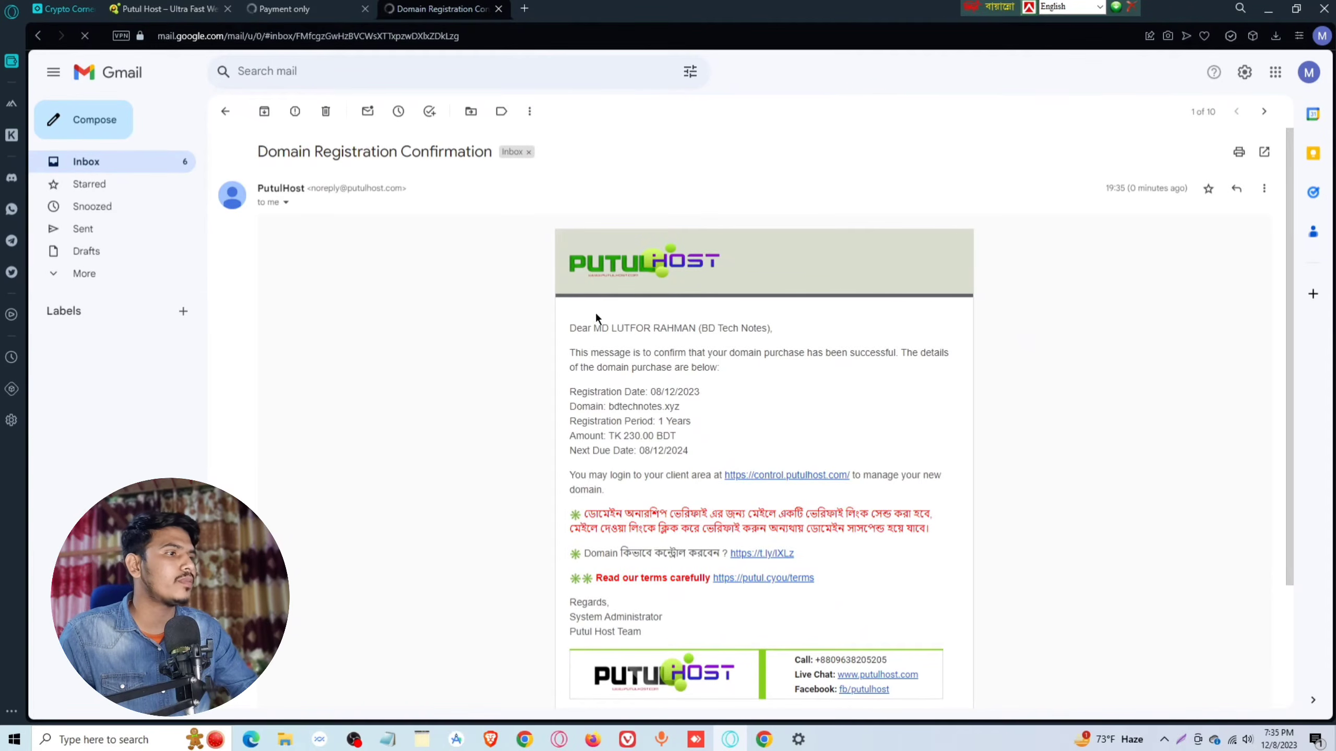
scroll(598, 321, "down", 3)
key("alt+Left")
Read the Invoice Payment Confirmation email, then return to the PutulHost tab.
left_click(464, 324)
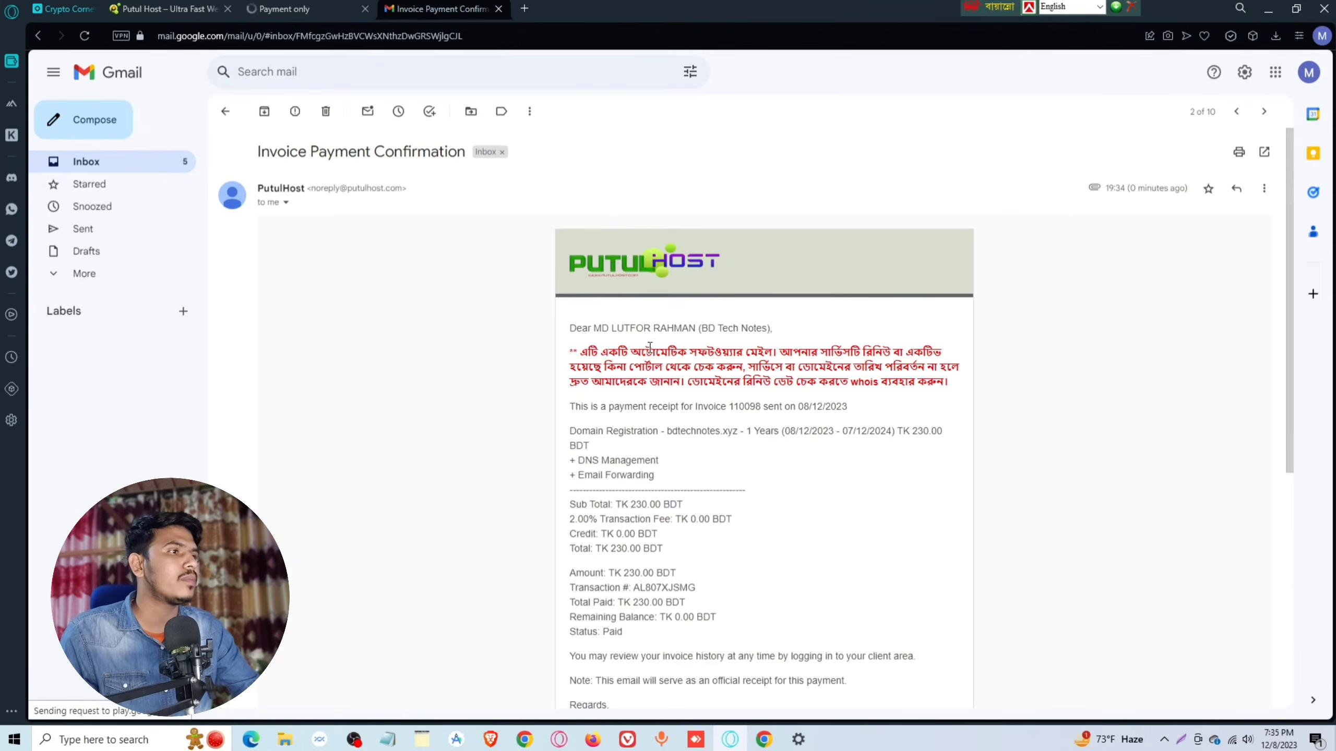
scroll(650, 351, "down", 5)
scroll(650, 351, "up", 5)
left_click(163, 8)
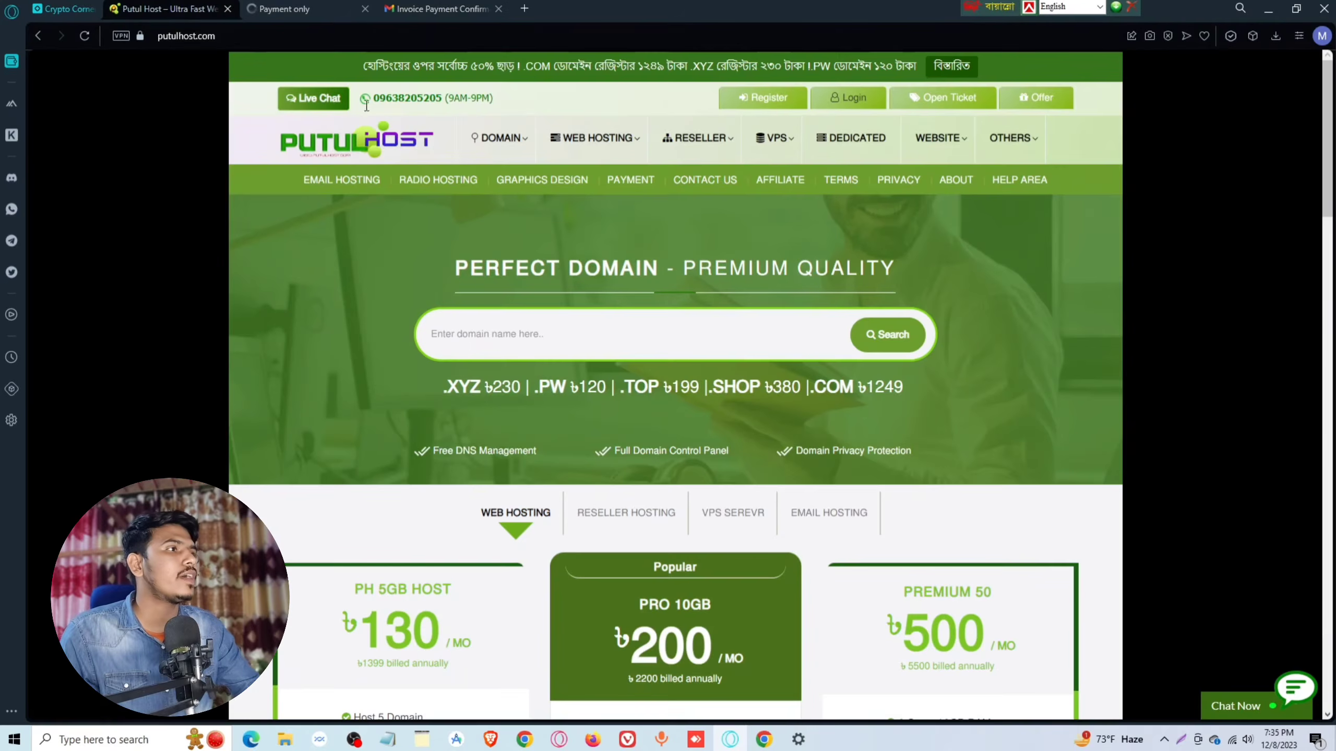
Open the DNS Management page for bdtechnotes.xyz in PutulHost's client area, plus a new tab.
left_click(856, 104)
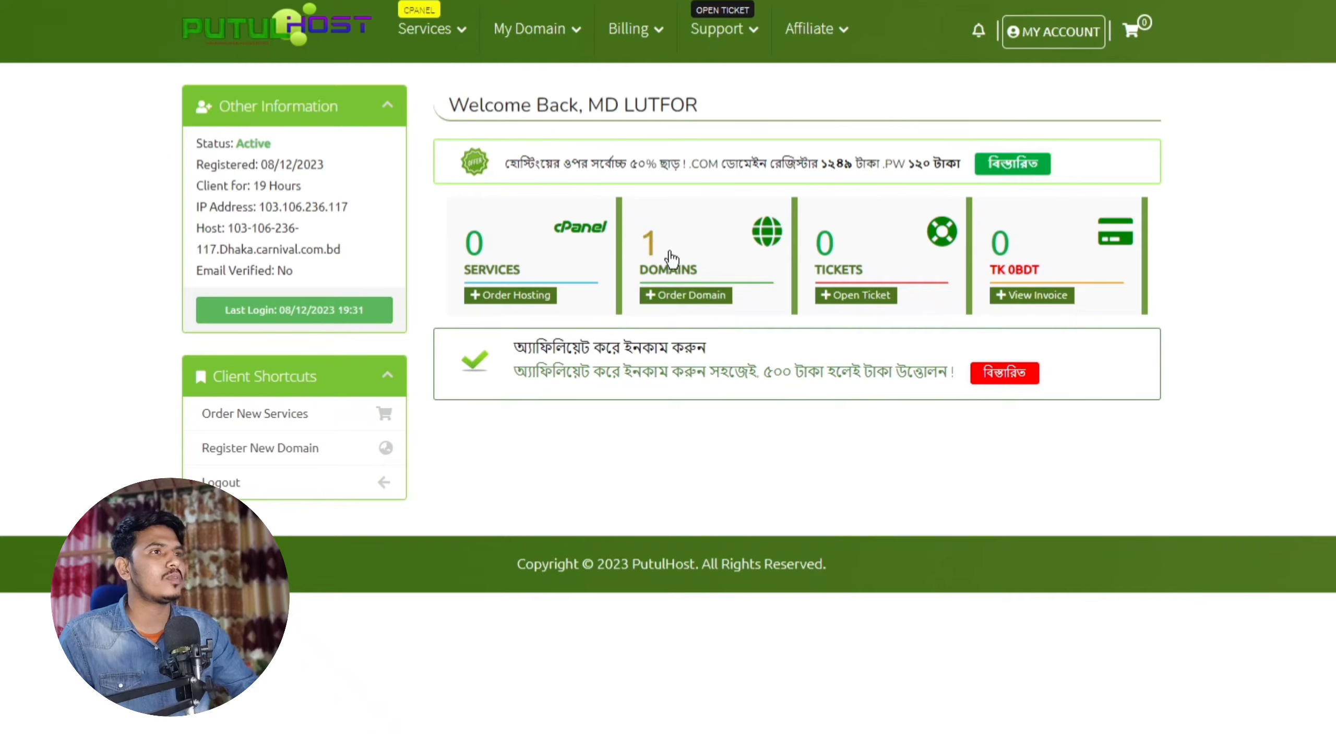
left_click(671, 258)
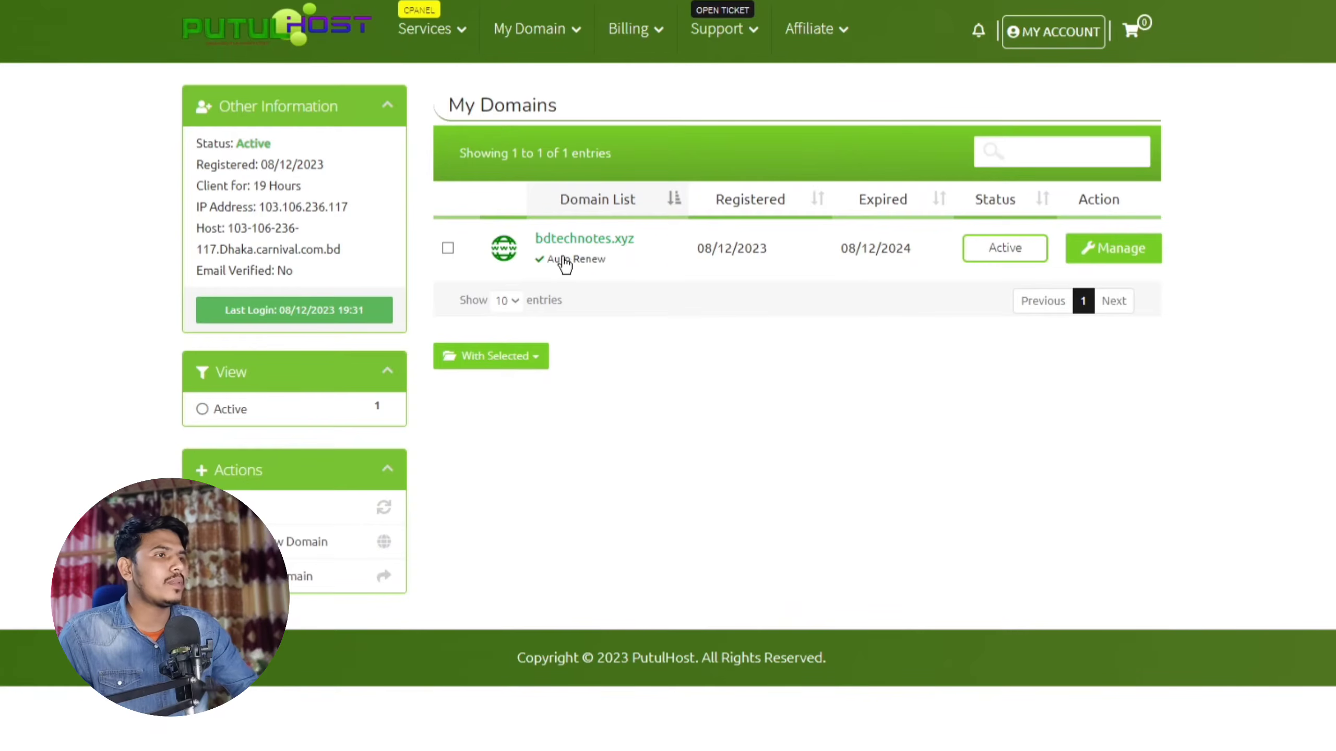
left_click(1122, 262)
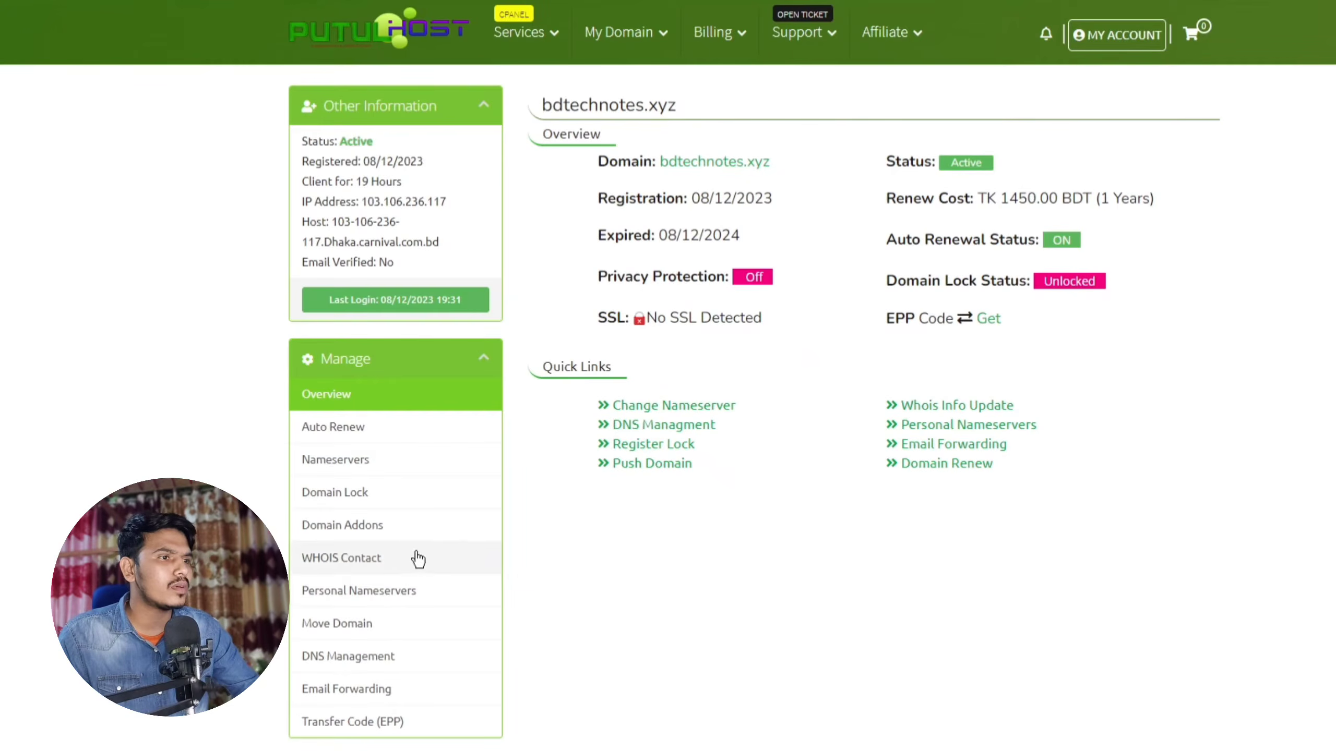
left_click(351, 664)
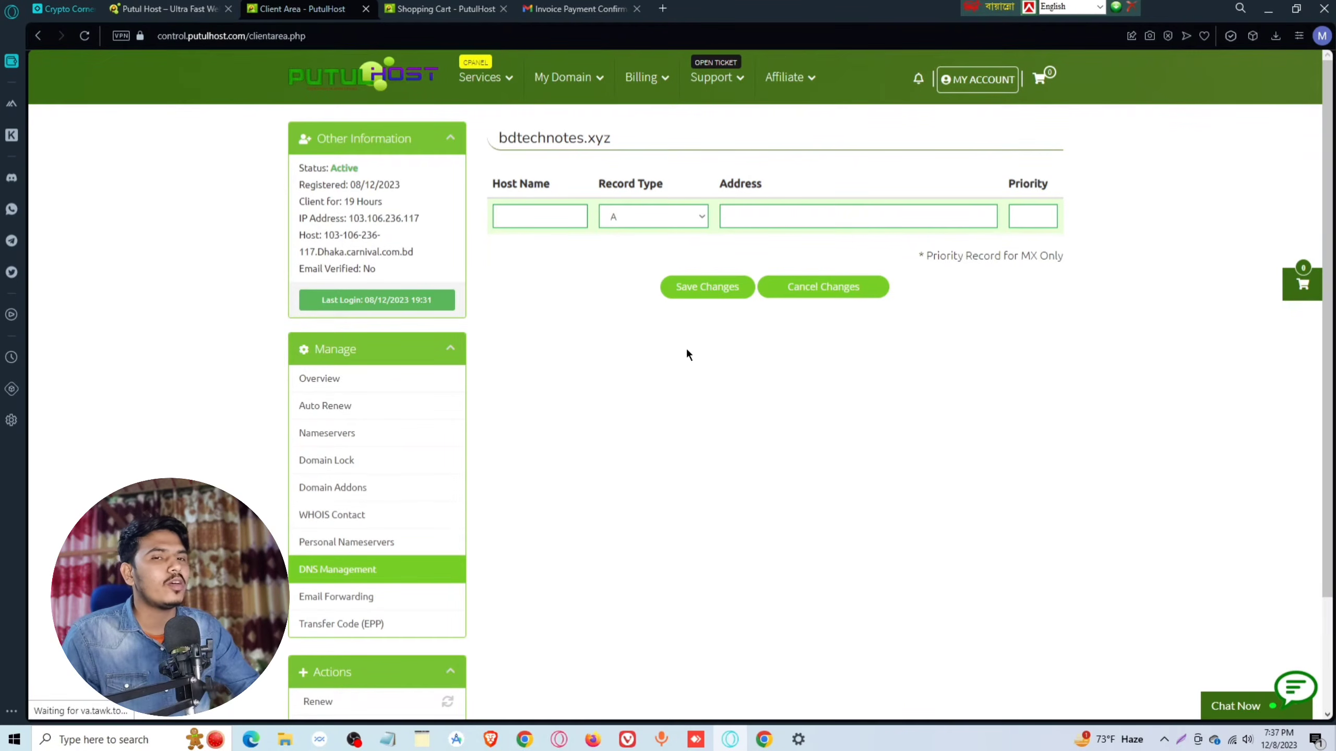
left_click(662, 9)
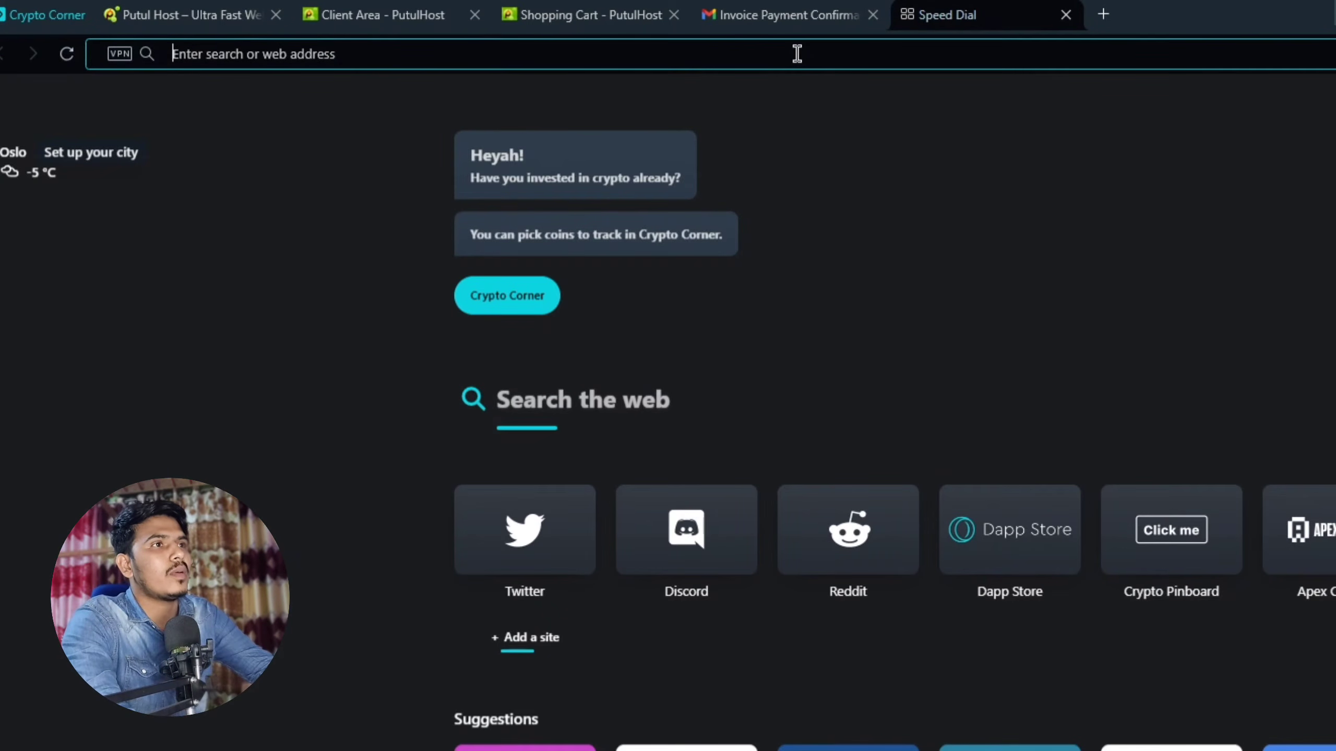
Load blogger.com and open BD Tech Note's Settings at the Publishing section.
type("blo")
key("Return")
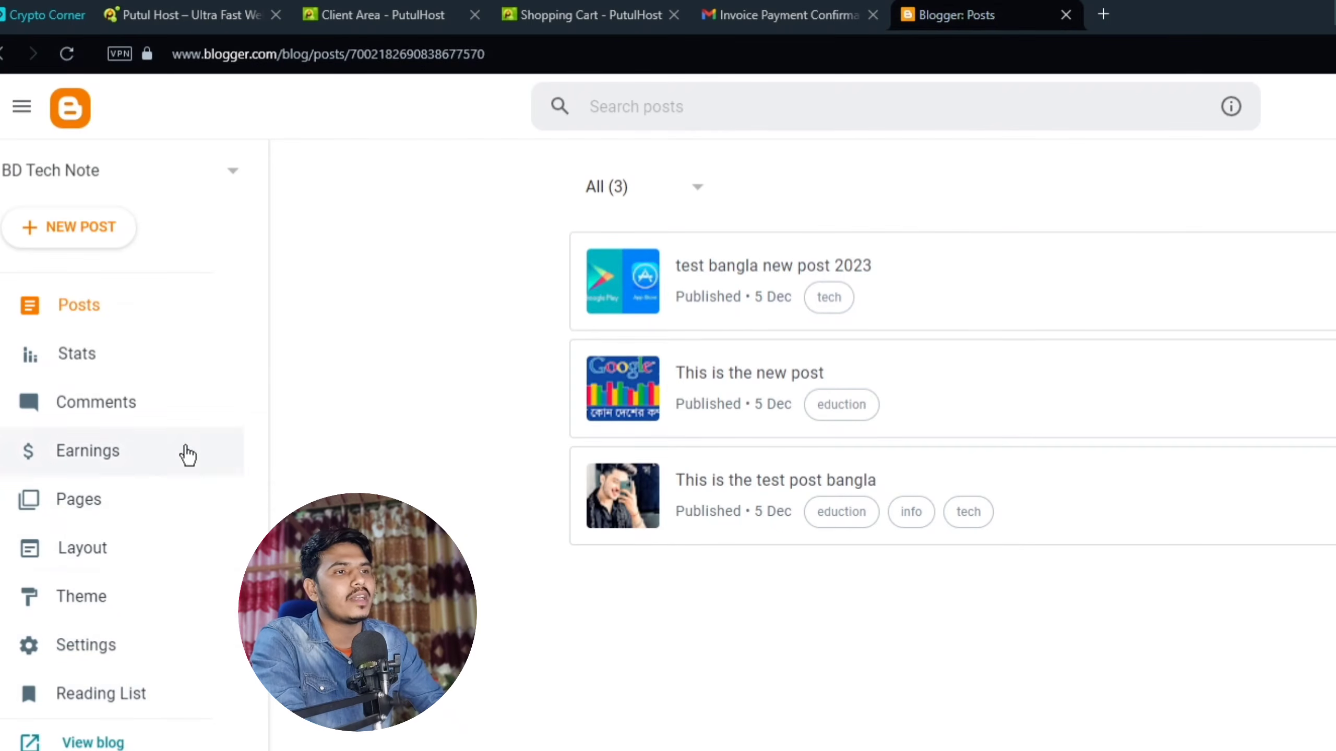
left_click(126, 656)
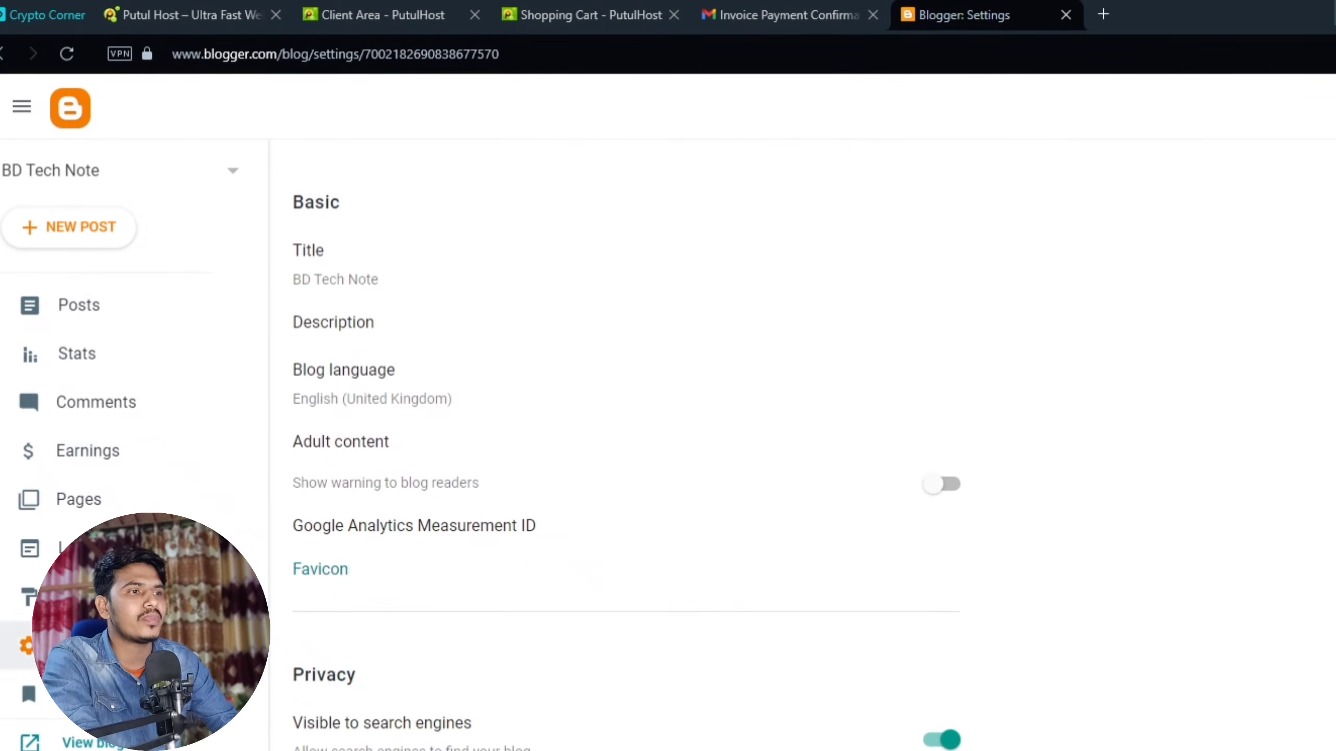
scroll(485, 541, "down", 15)
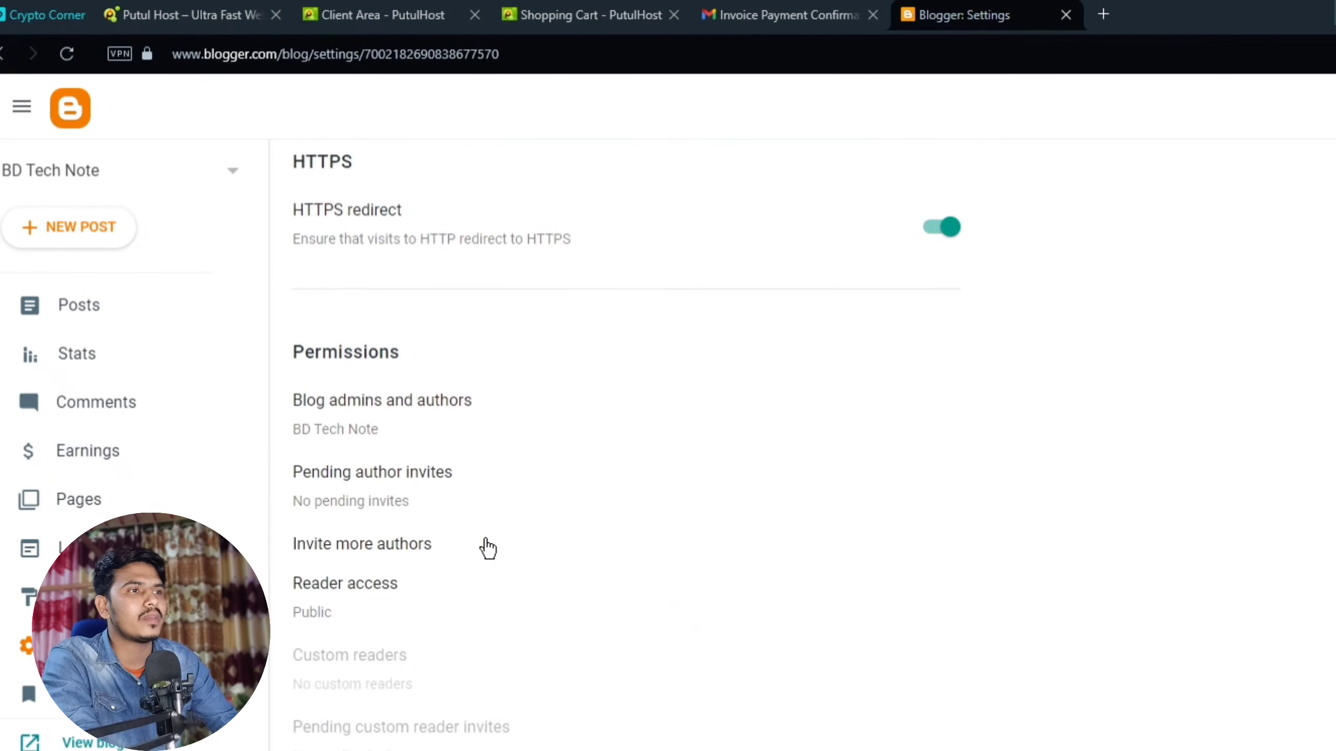
scroll(485, 542, "down", 15)
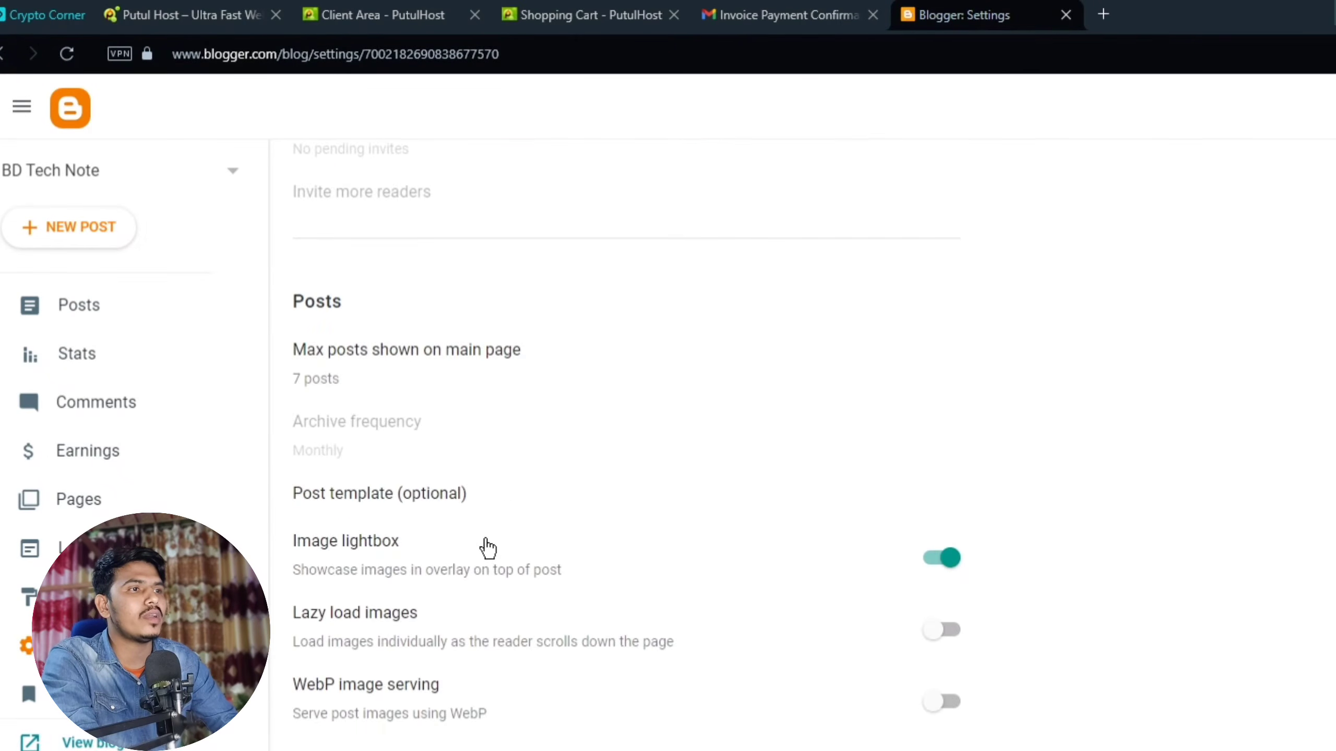
scroll(487, 547, "down", 10)
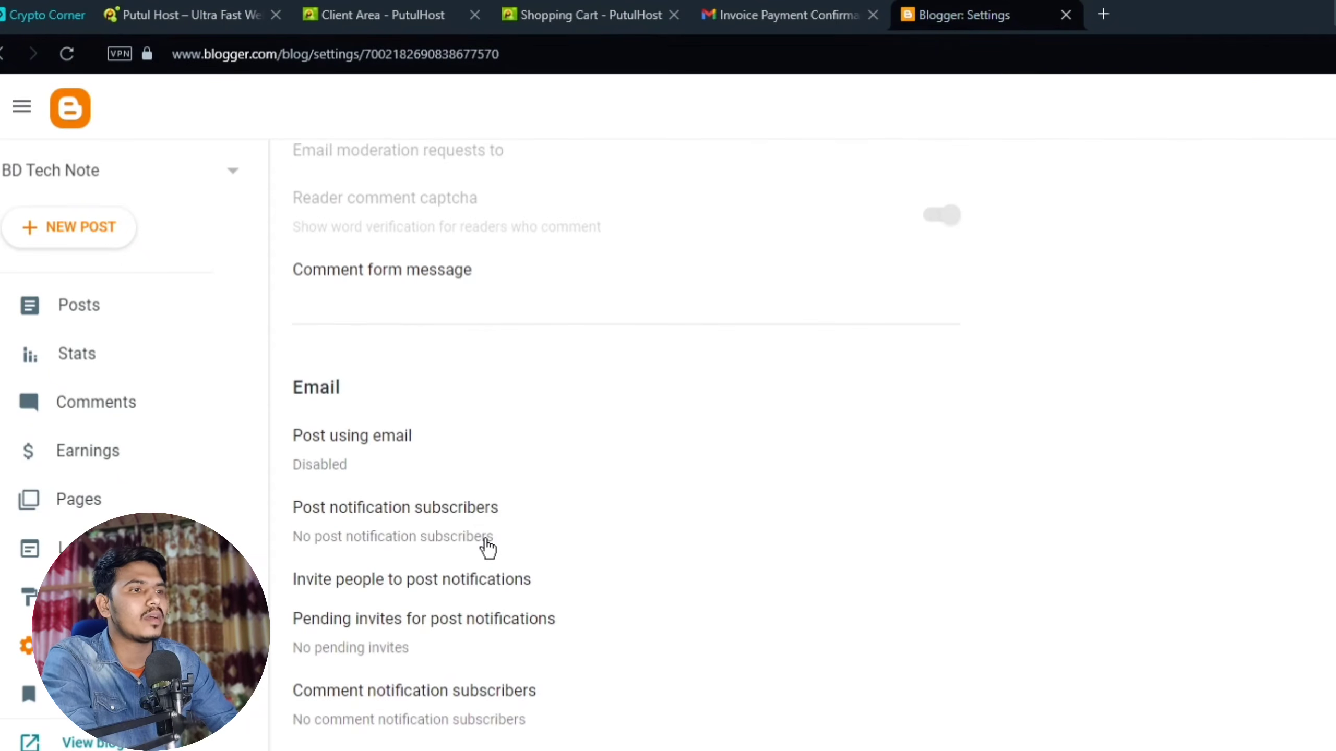
scroll(488, 547, "up", 10)
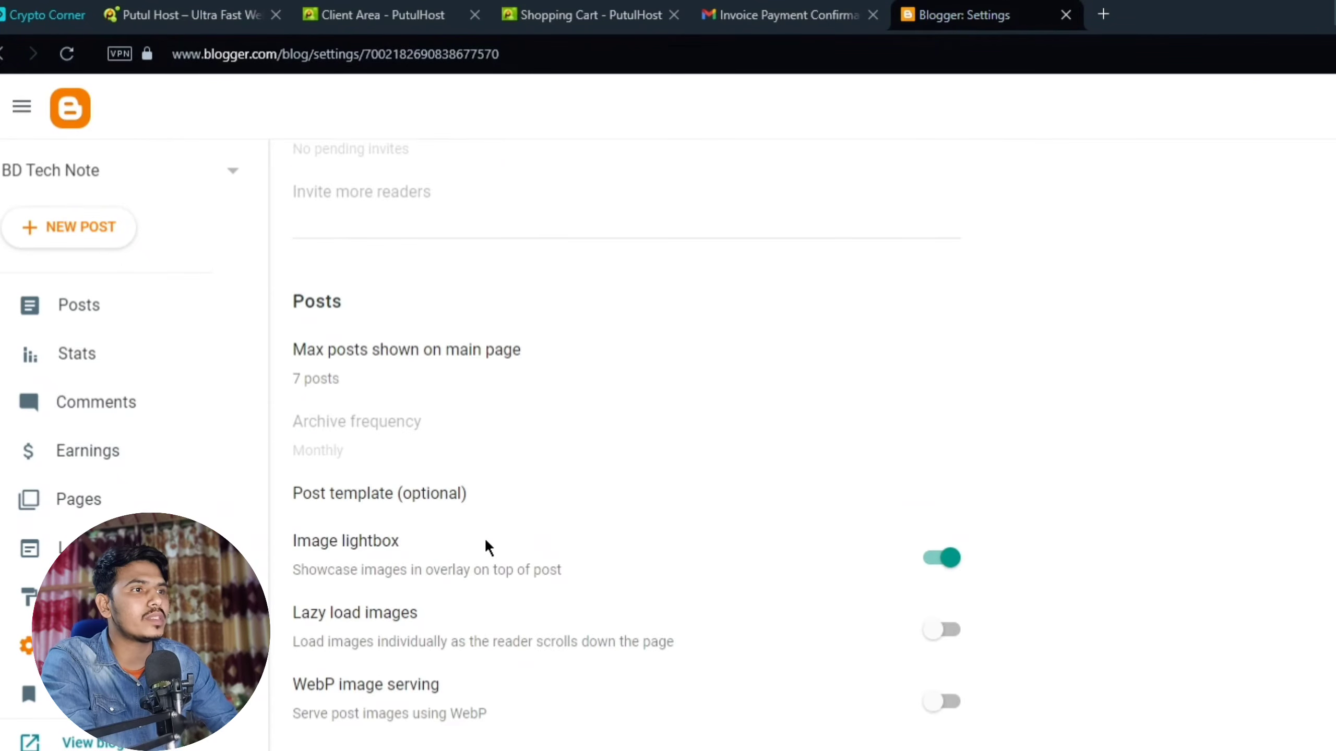
scroll(487, 542, "up", 10)
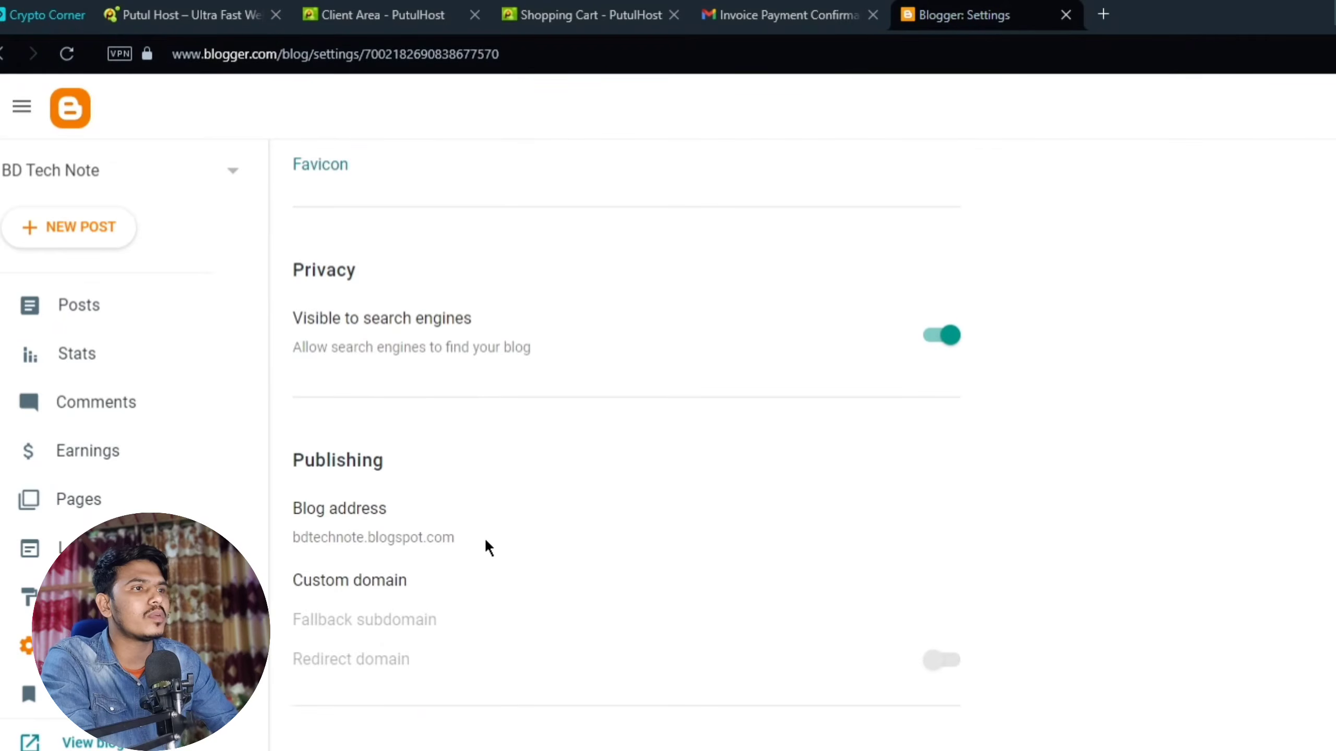
left_click(337, 585)
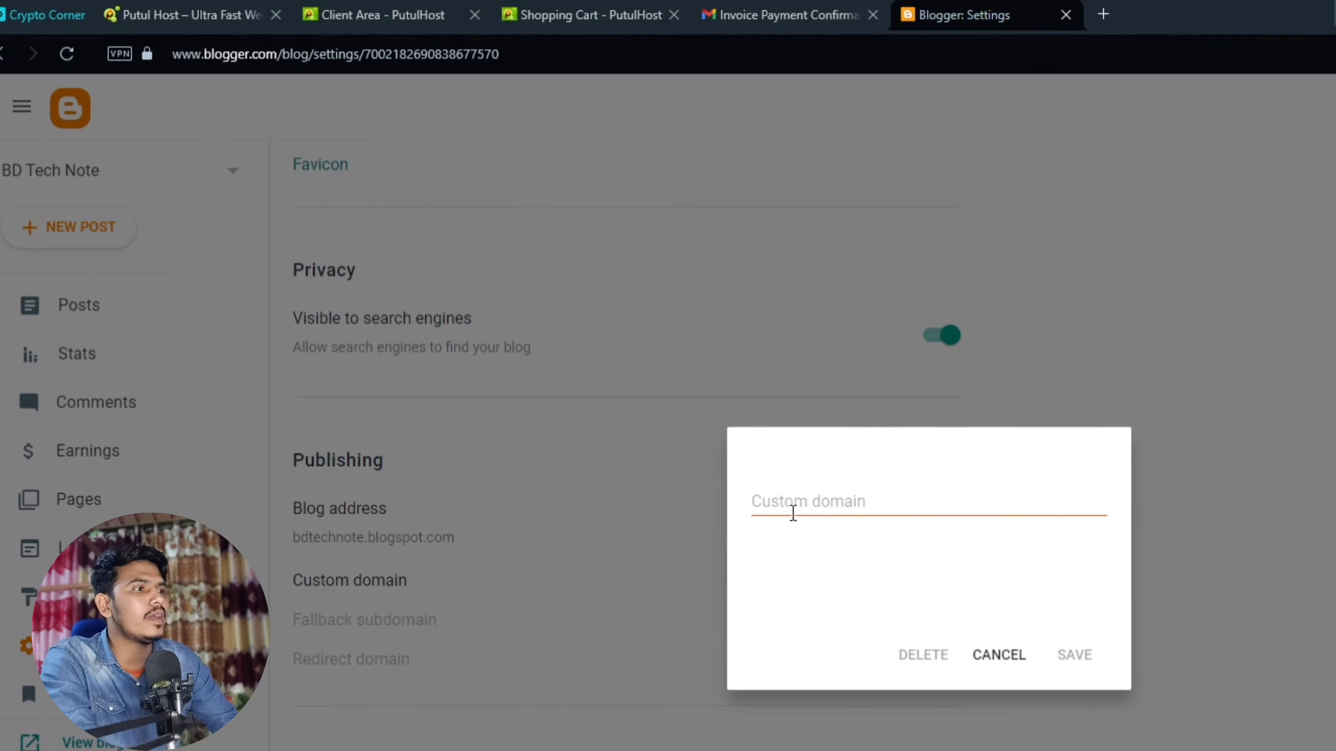
left_click(808, 494)
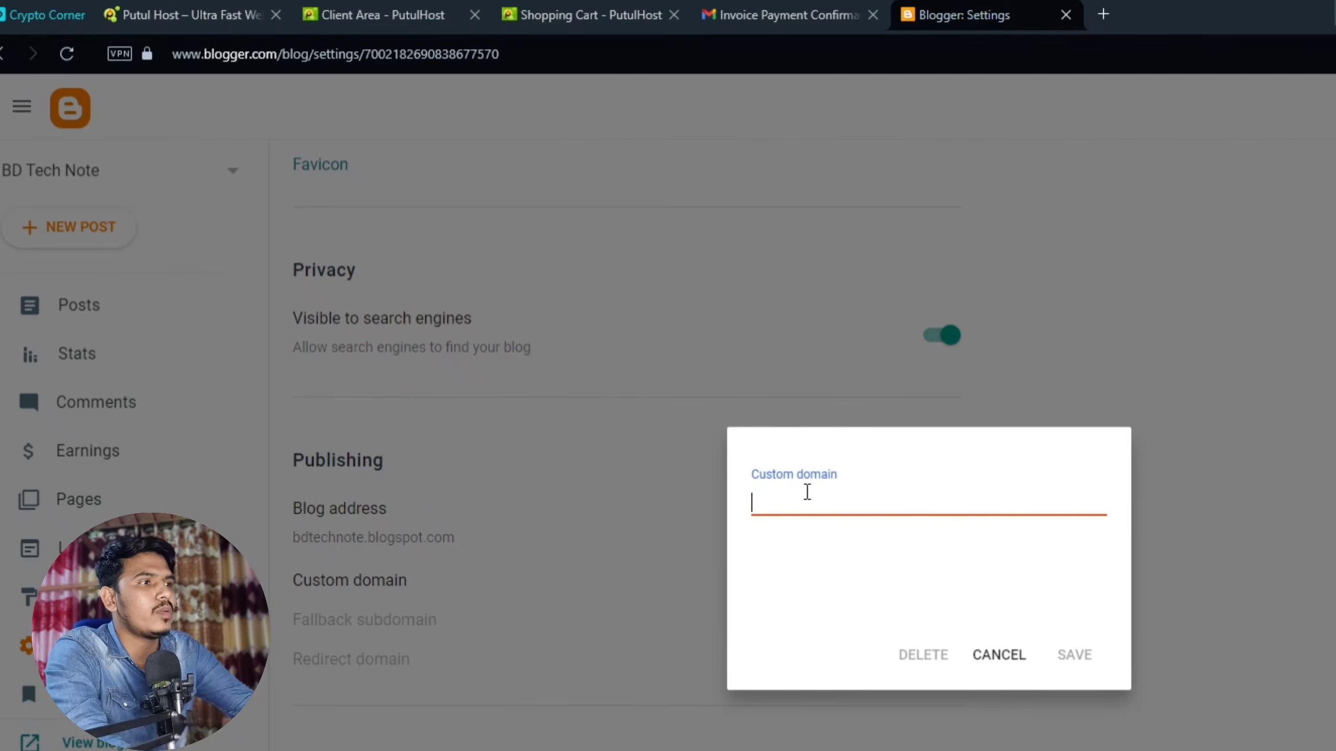
type("www")
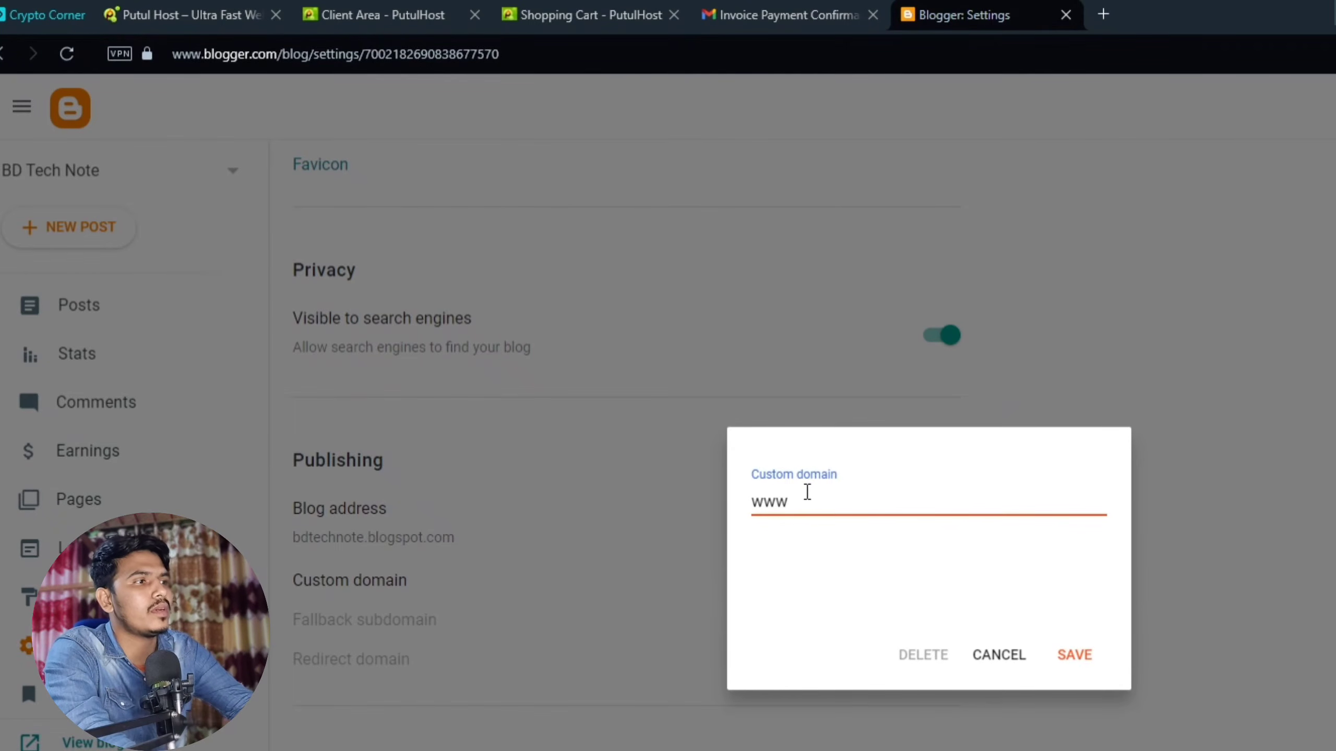
type(".")
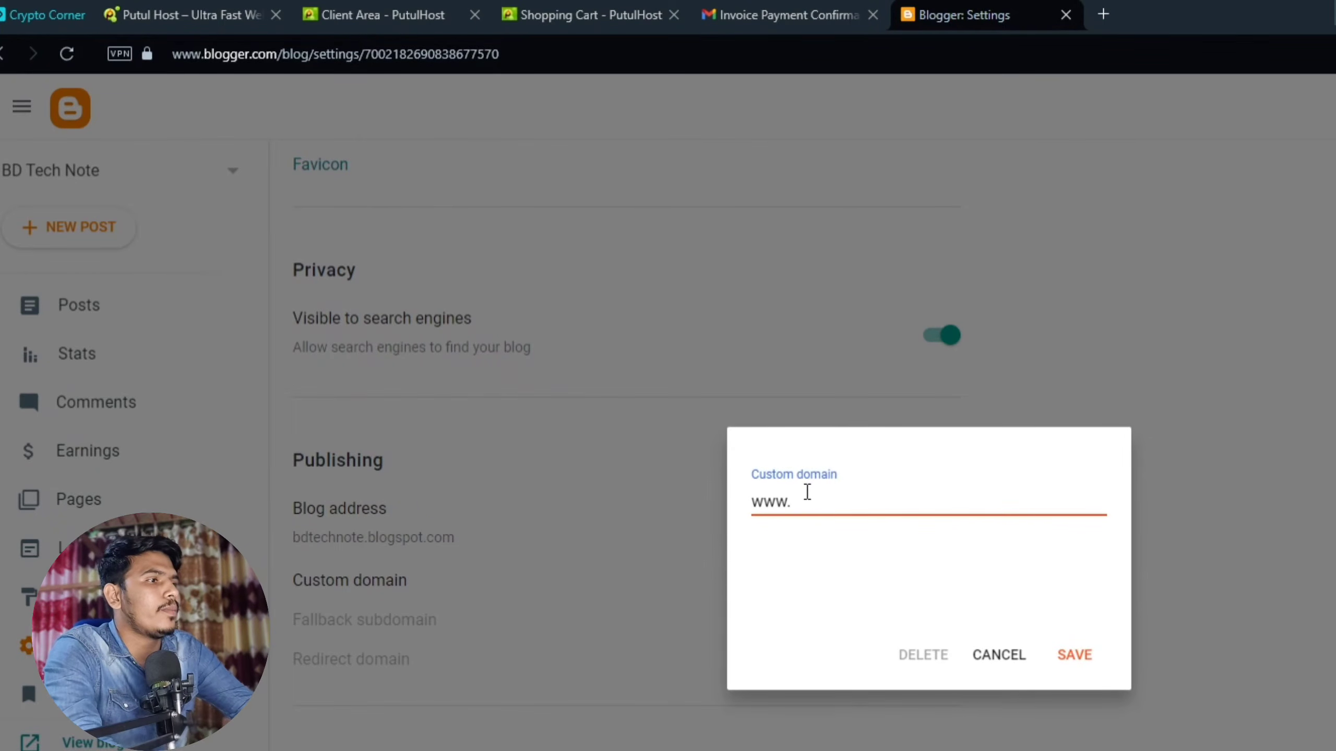
type("bdtec")
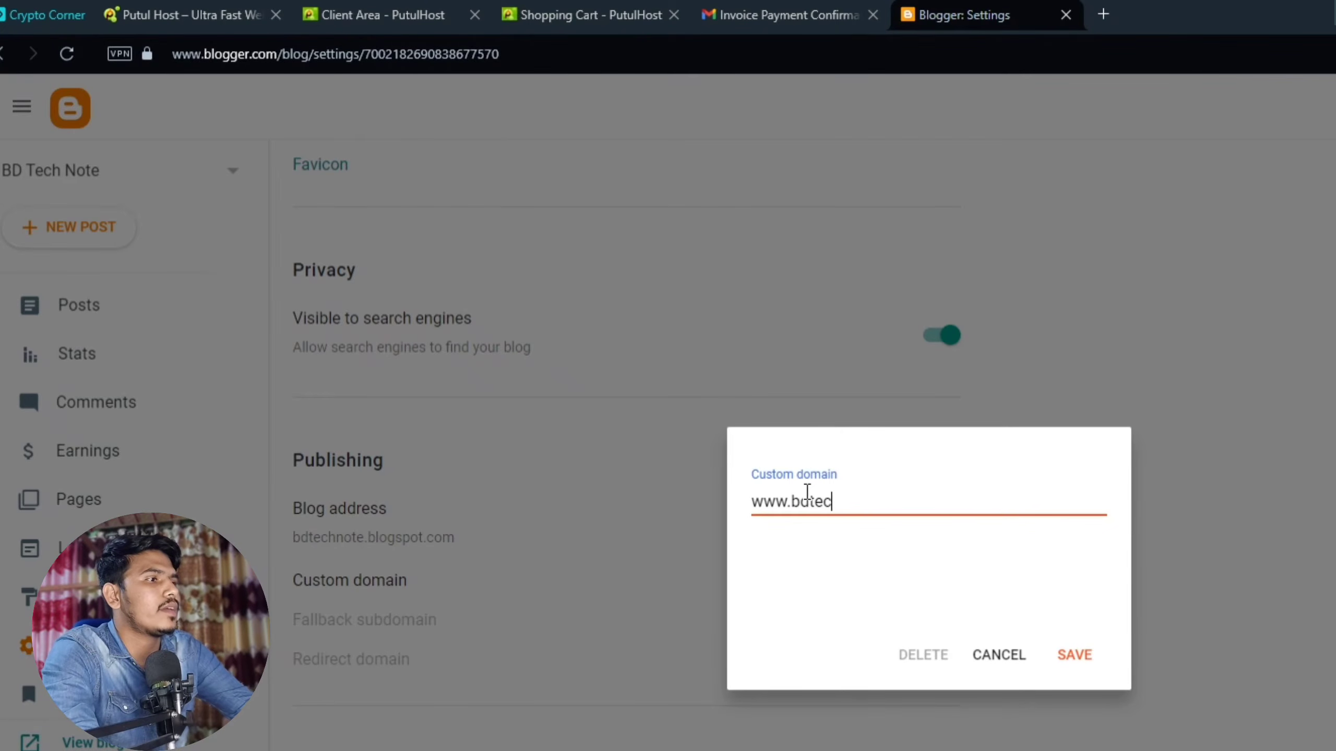
type("hnotes.")
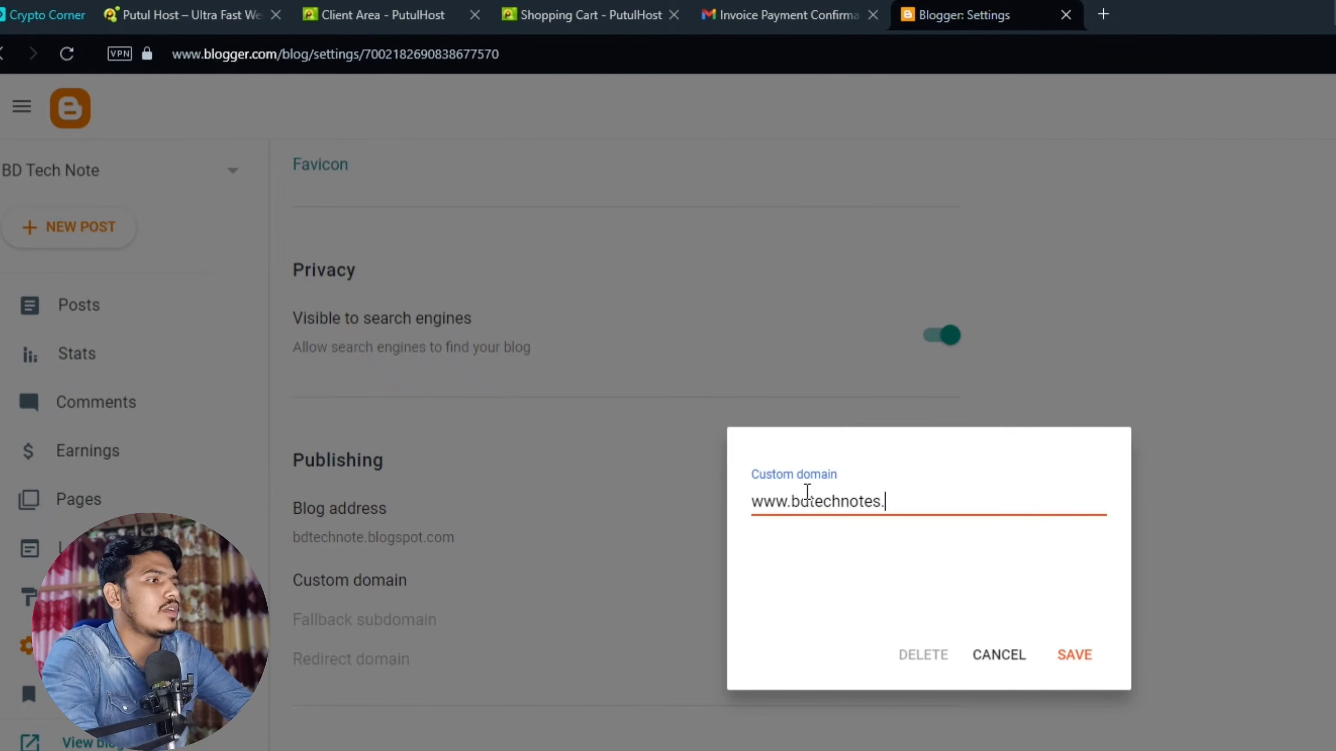
type("x")
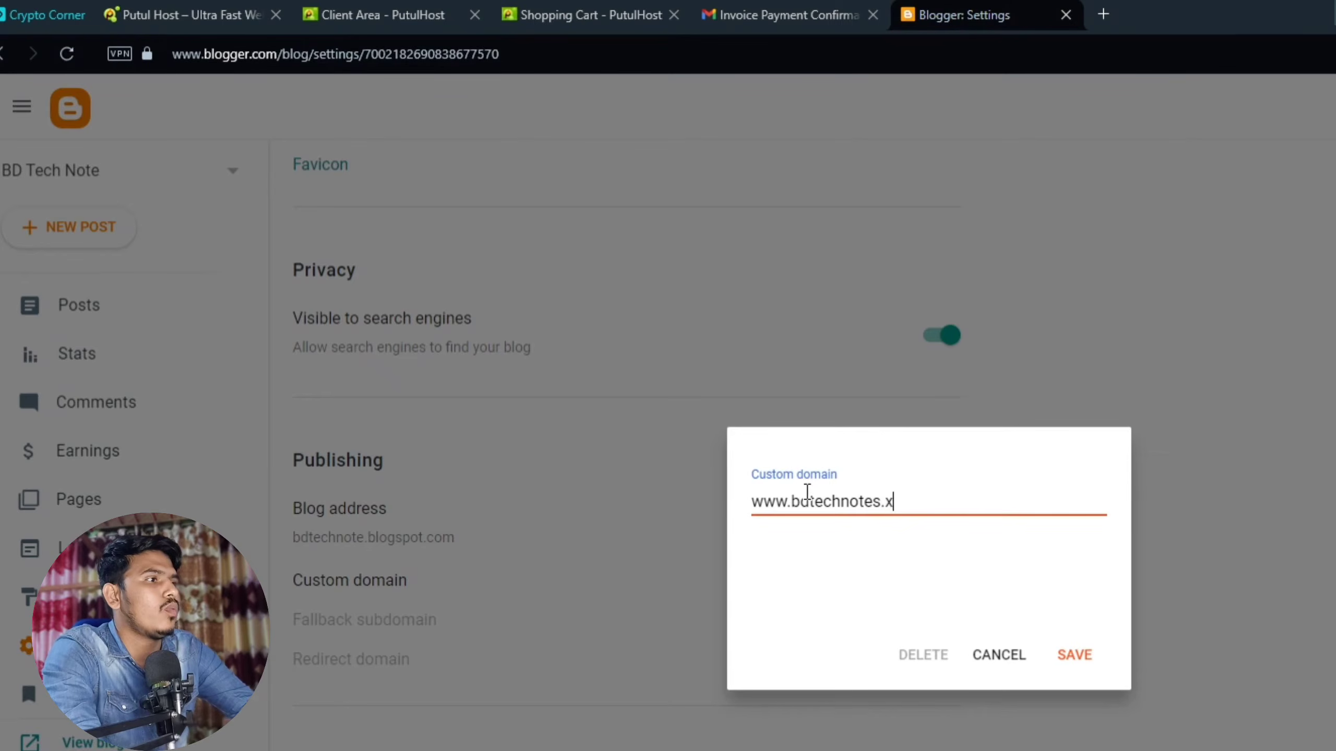
type("yz")
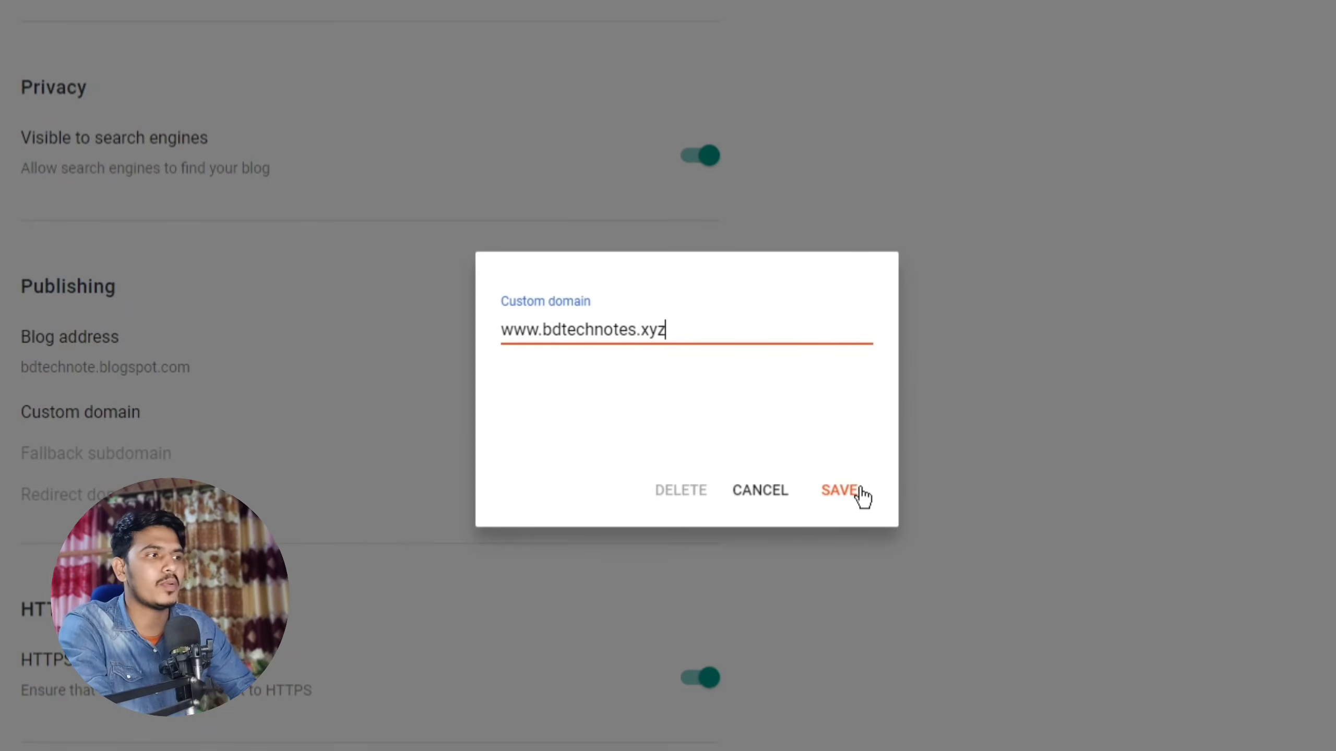
left_click(1088, 657)
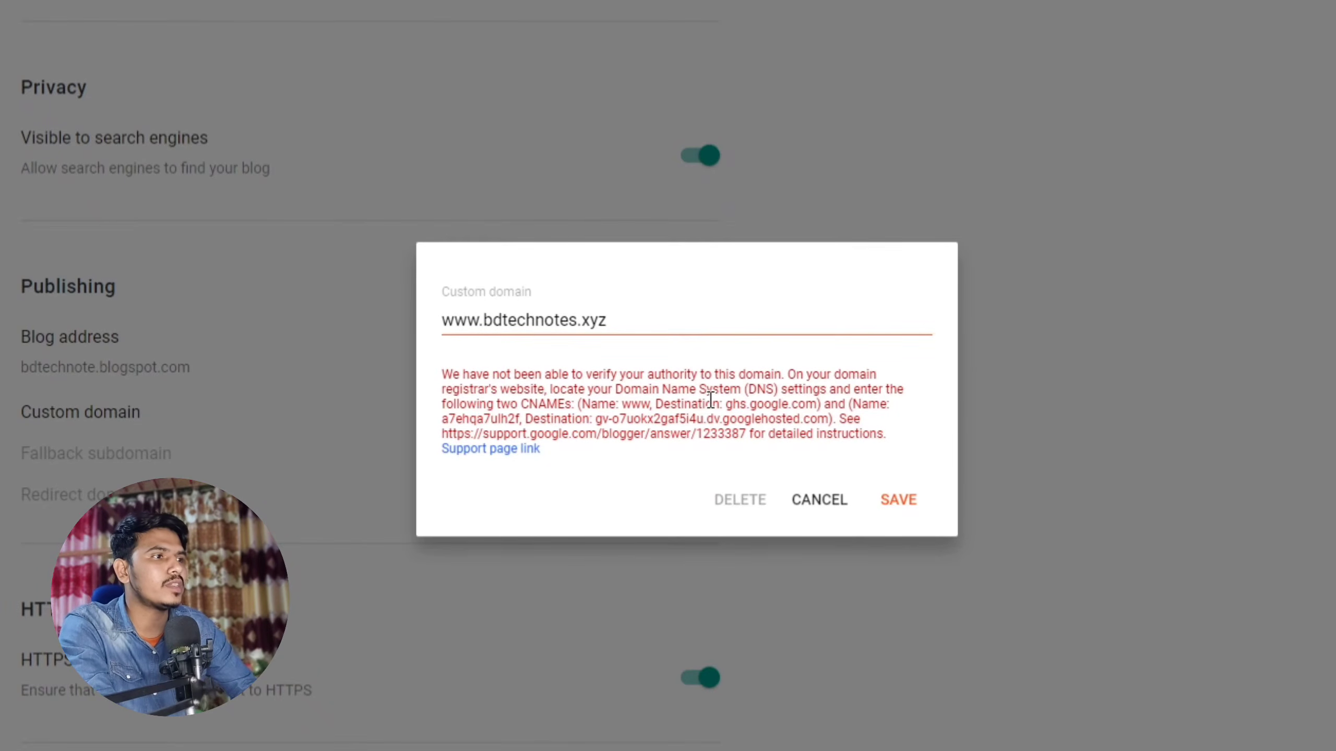
Select the CNAME verification details, including the www record name, in Blogger's message.
left_click_drag(498, 389, 569, 405)
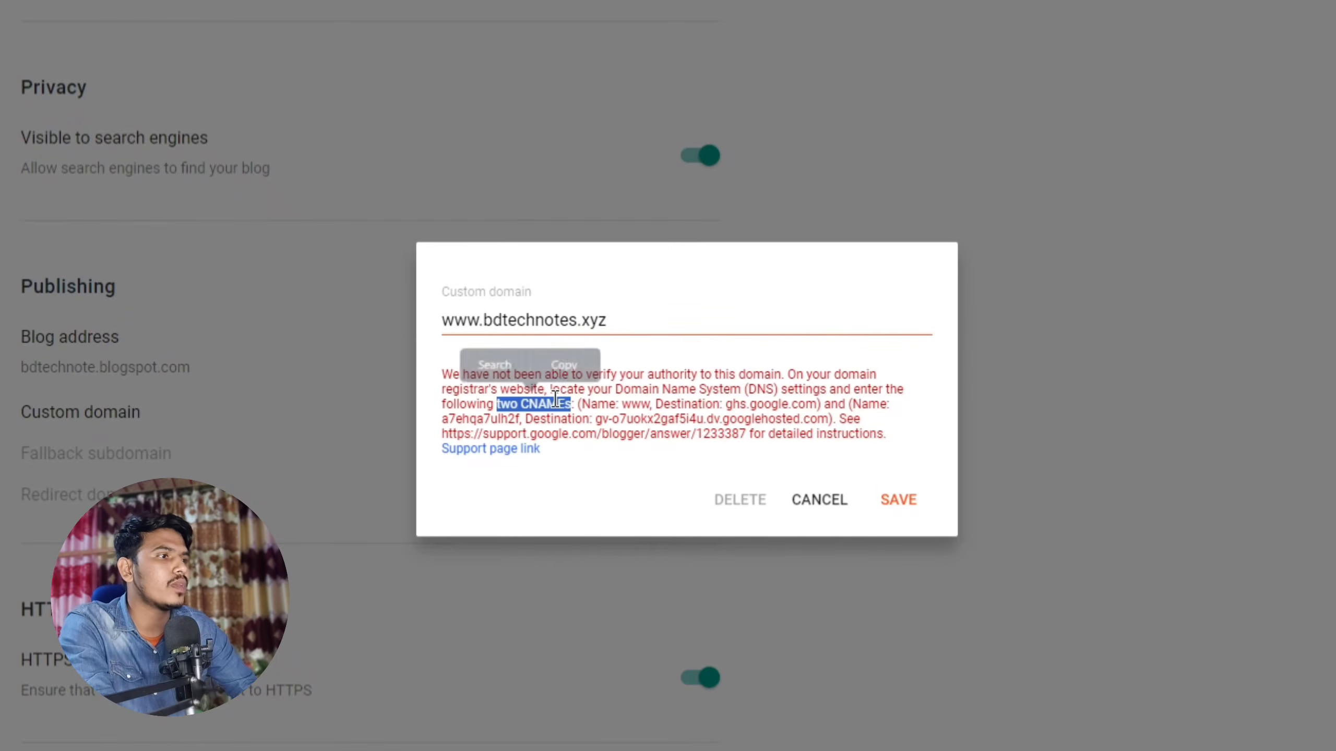
left_click(570, 405)
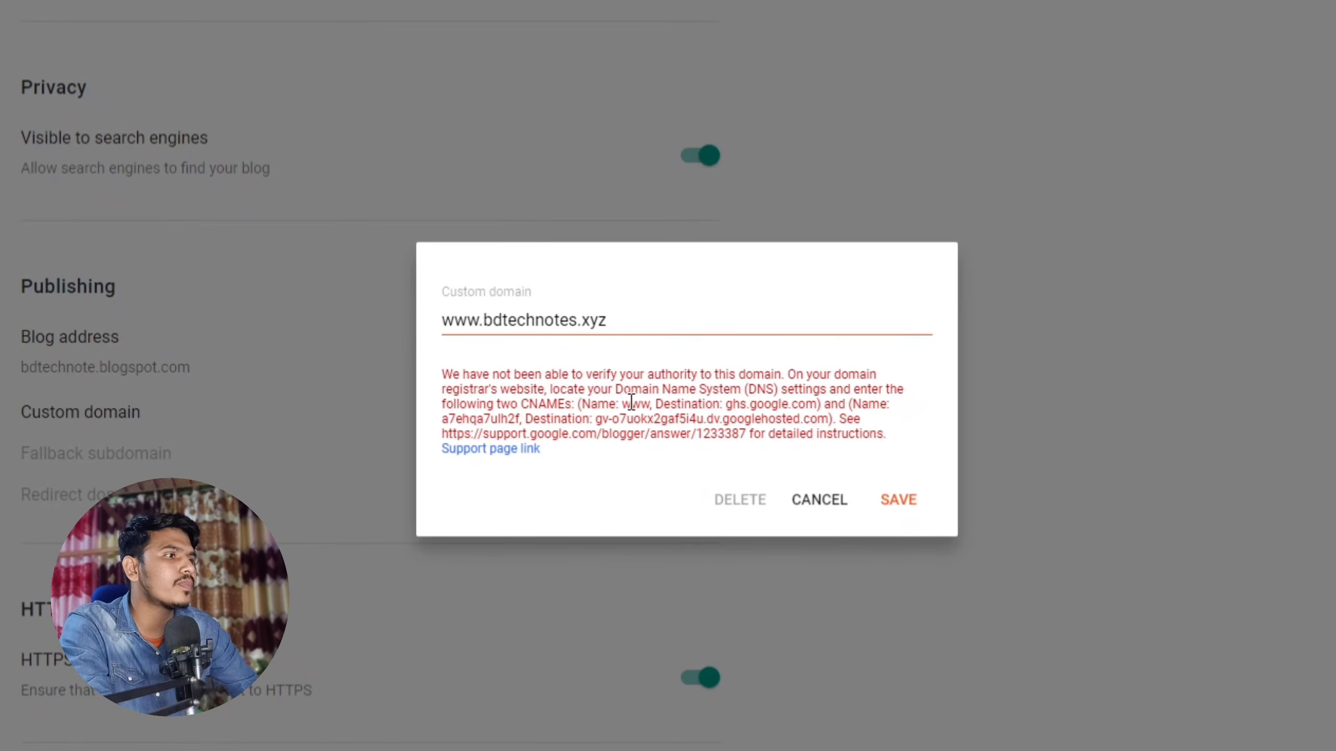
left_click_drag(652, 404, 602, 413)
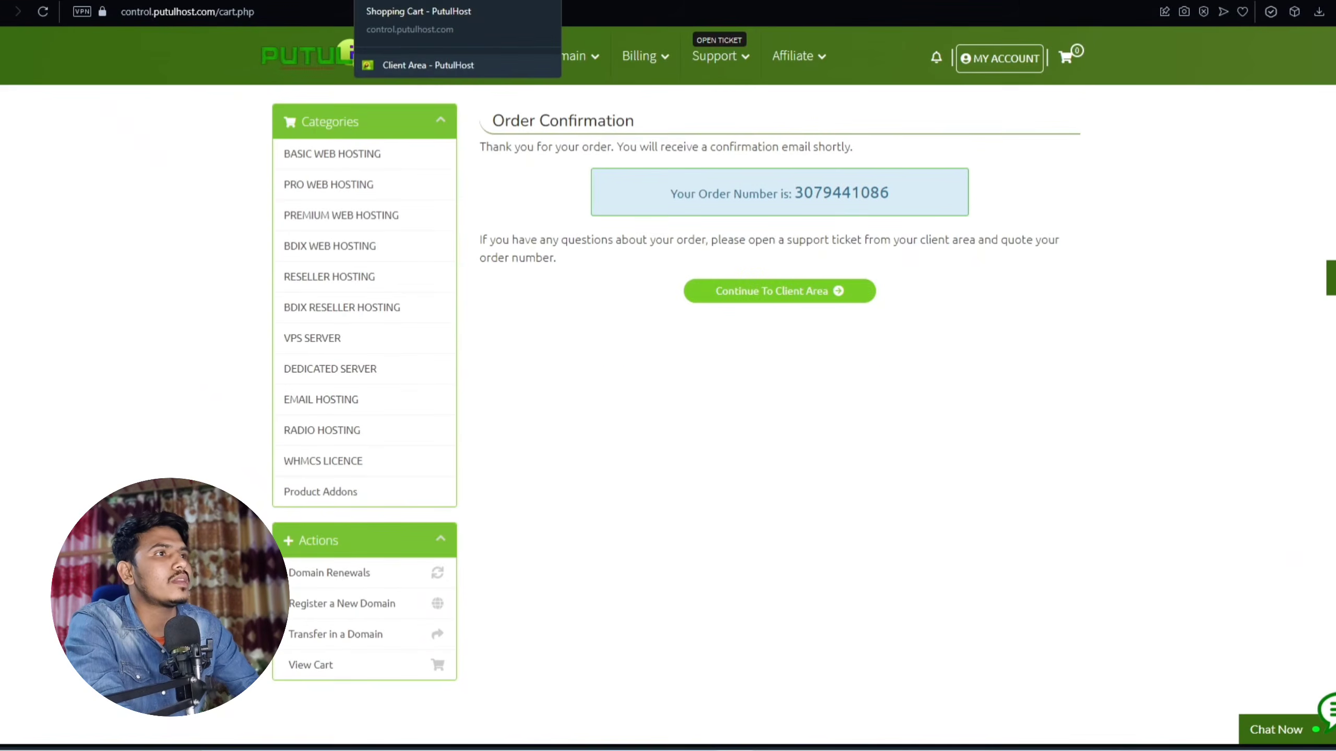
left_click(273, 1)
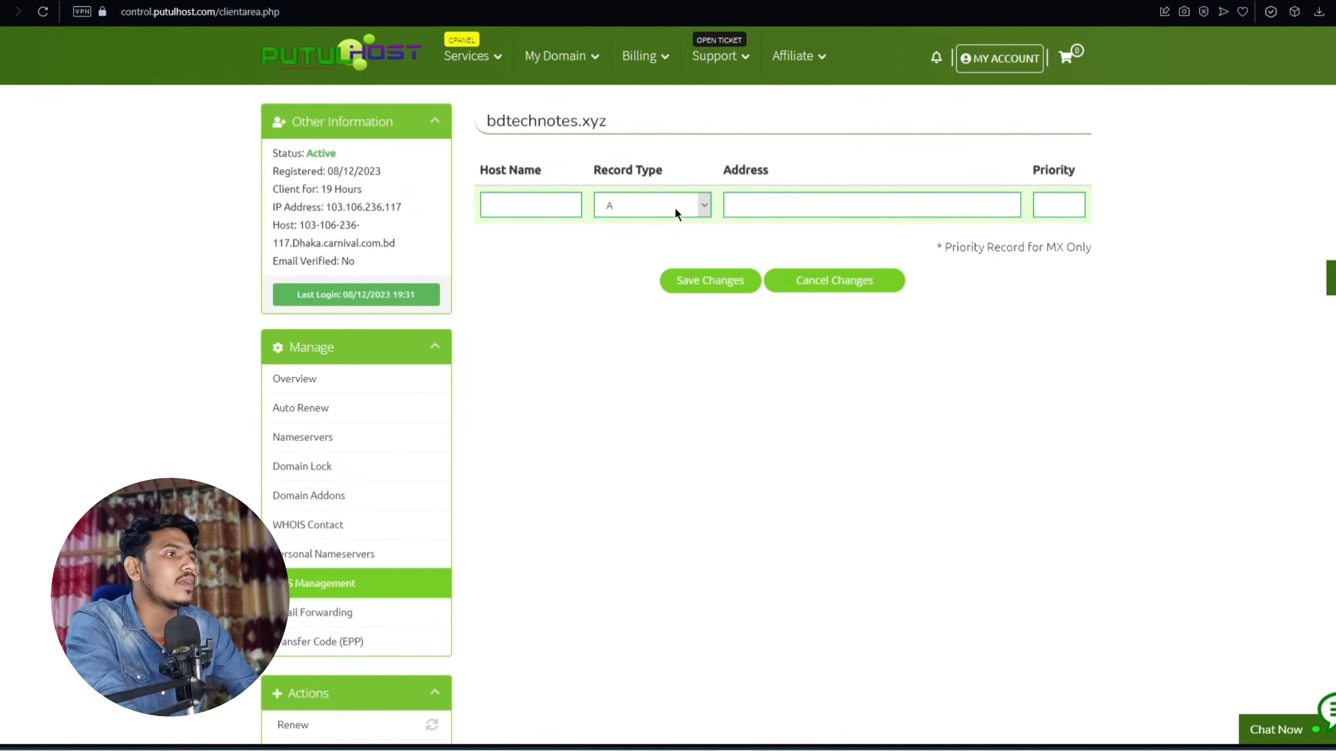
left_click(513, 202)
type("www.")
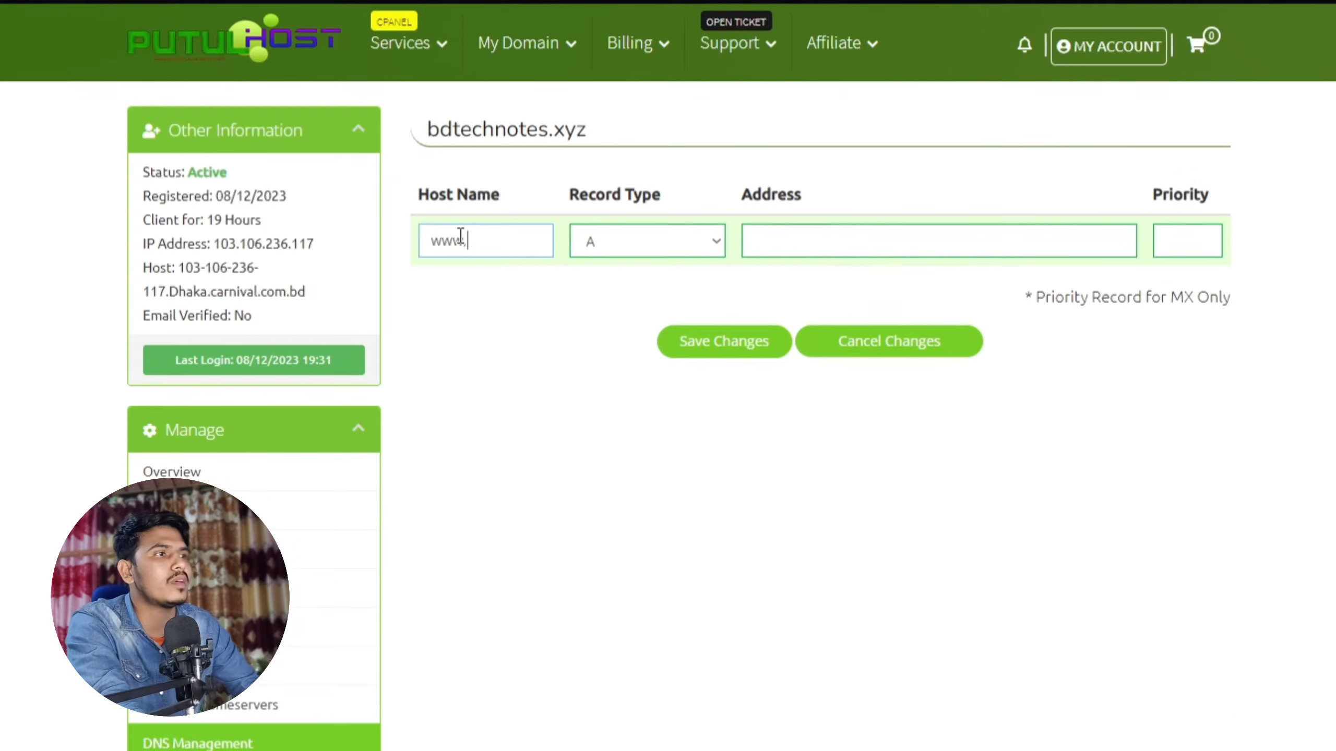
left_click(704, 242)
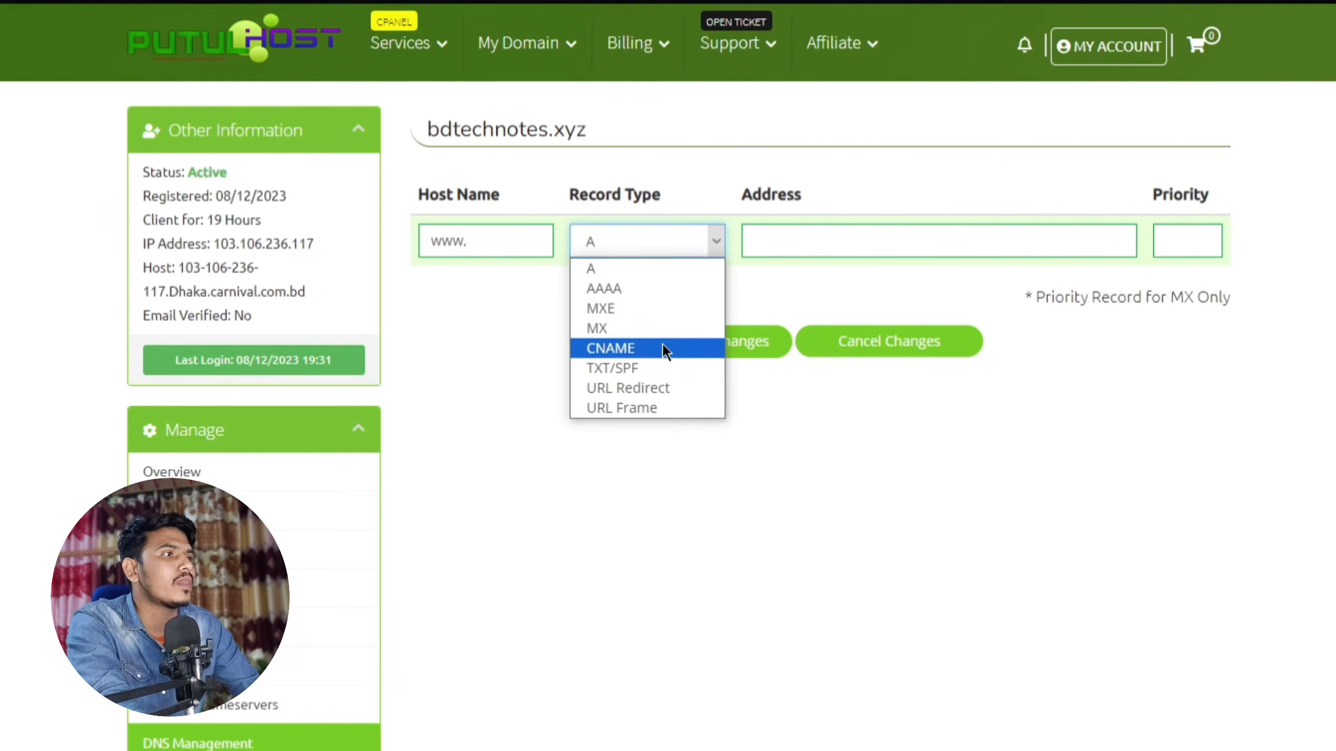
left_click(665, 348)
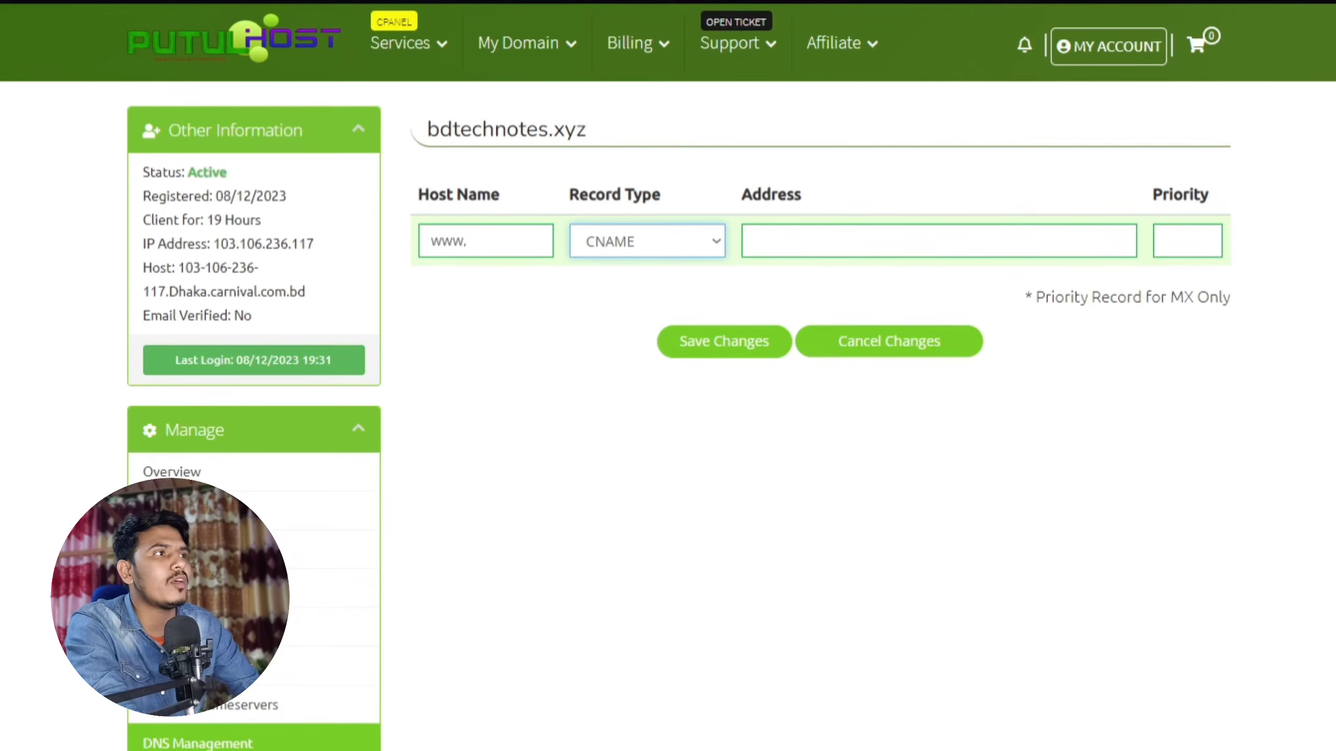
left_click(693, 1)
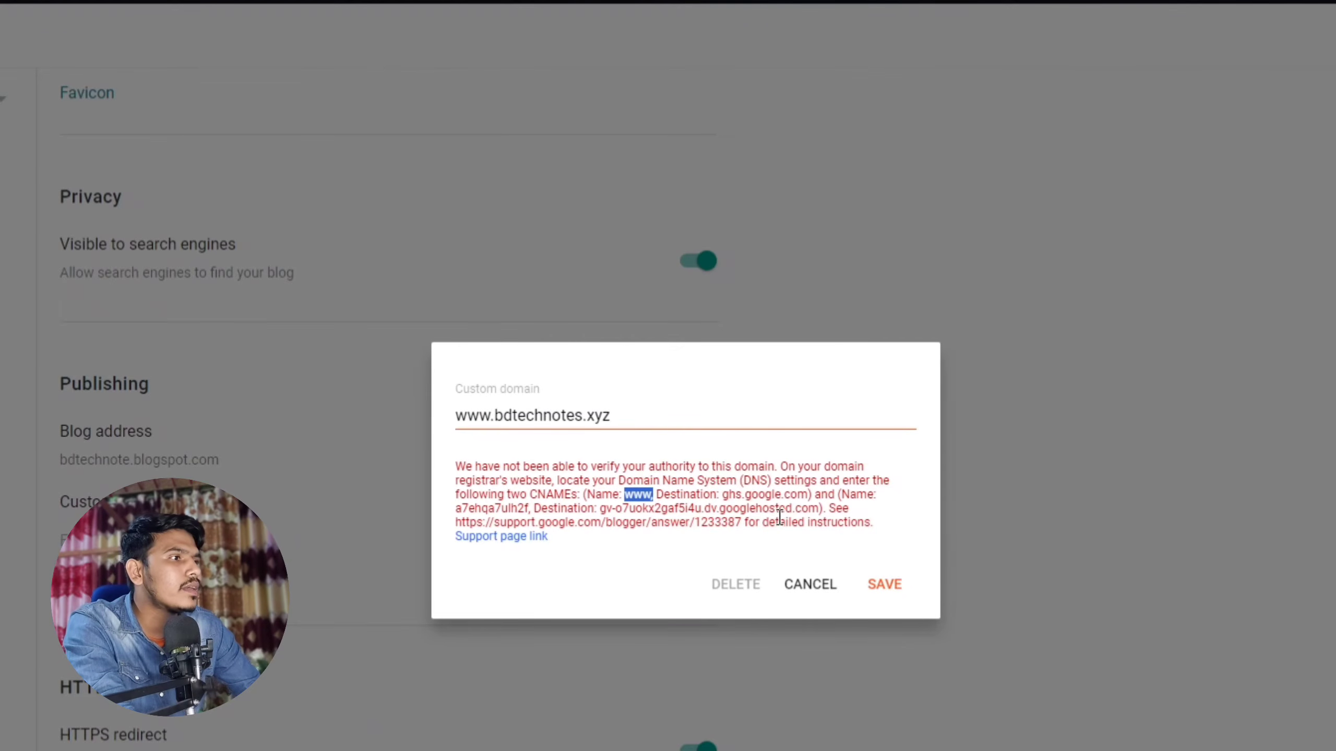
Copy ghs.google.com from Blogger's dialog into the www record's Address field.
left_click_drag(726, 493, 807, 500)
left_click(731, 500)
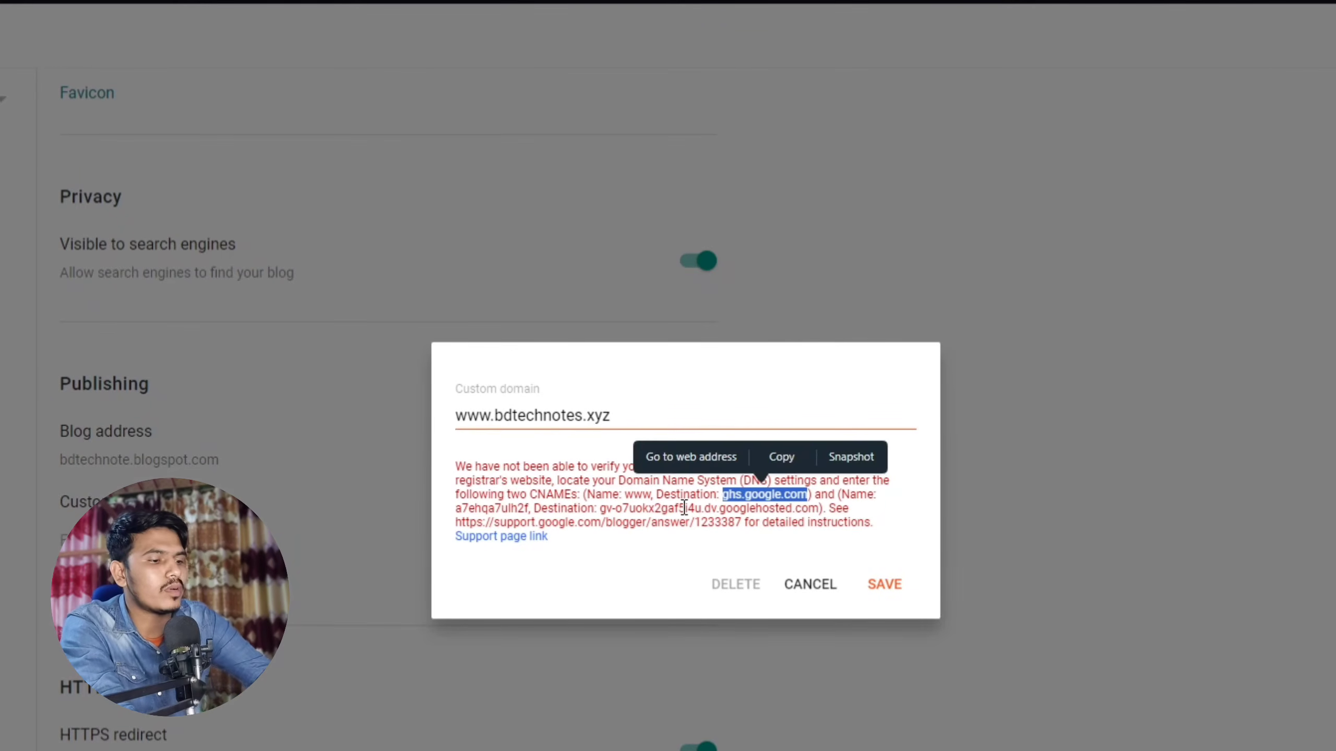
key("ctrl+c")
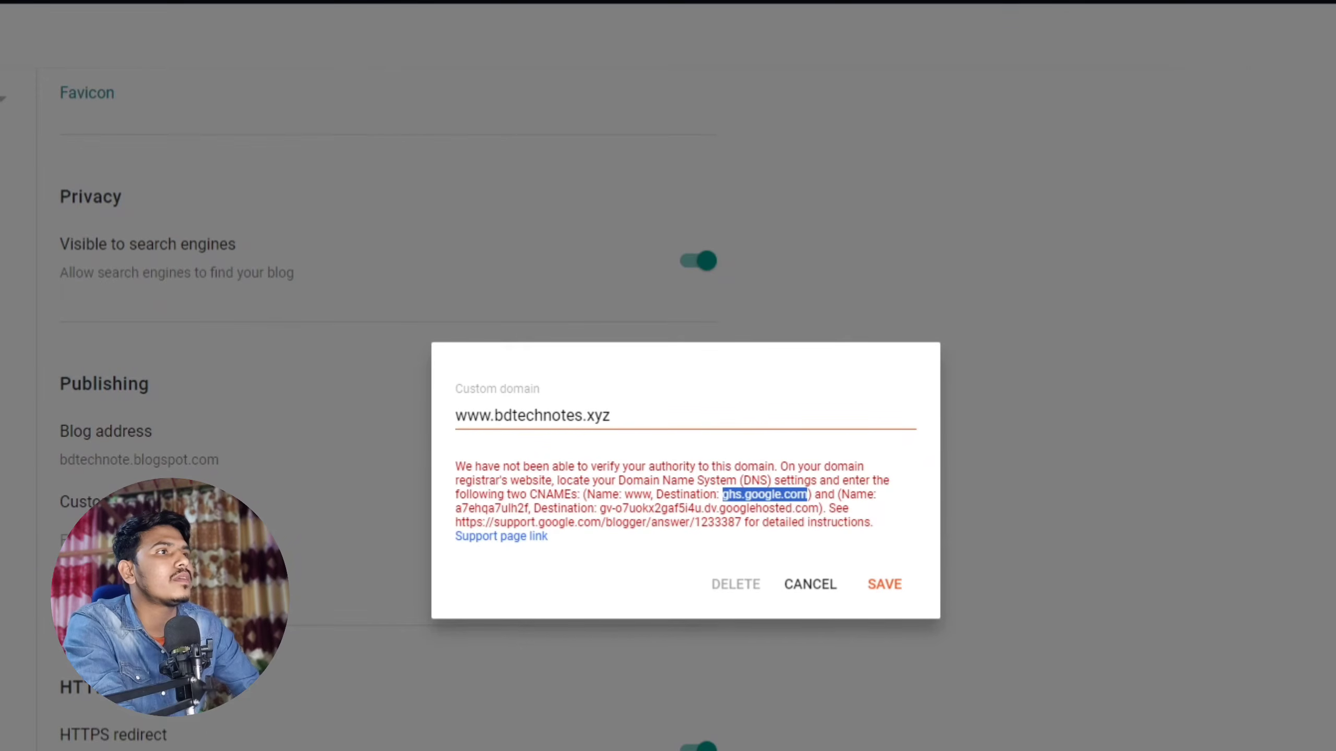
left_click(336, 1)
left_click(473, 2)
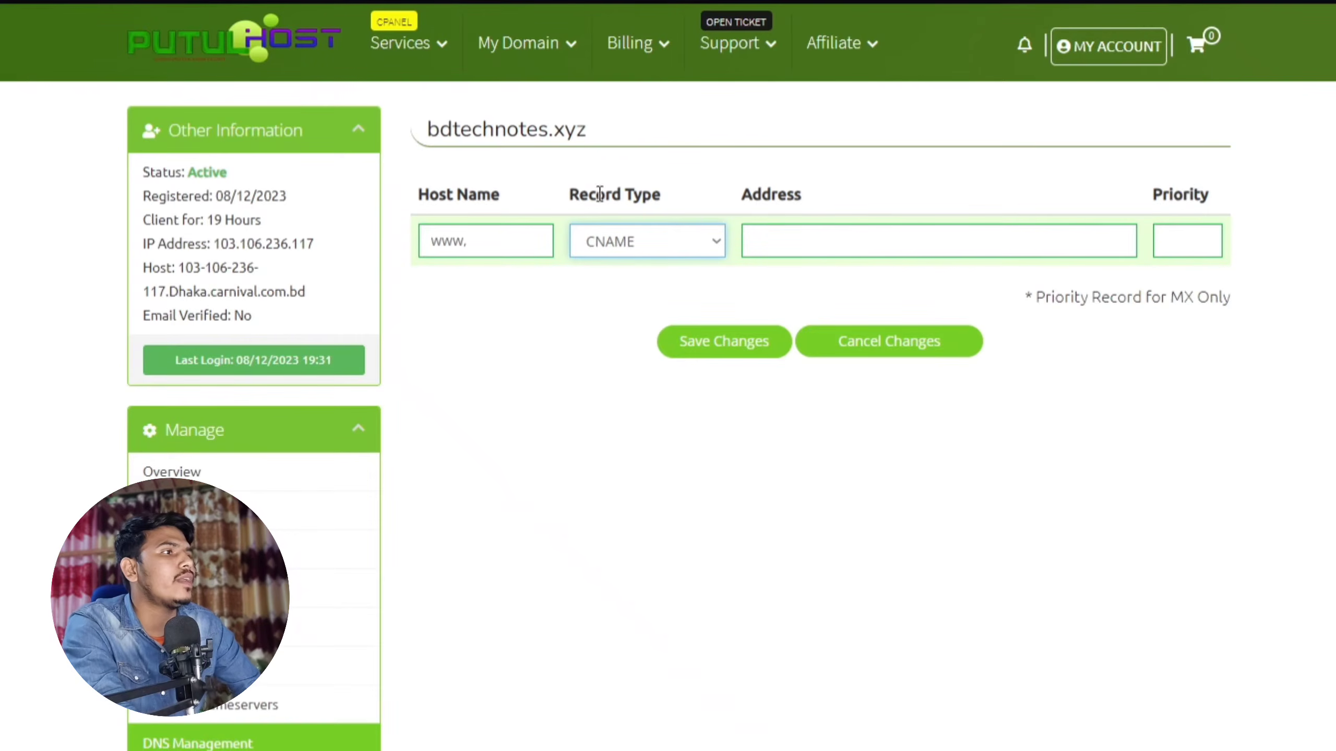
left_click(774, 225)
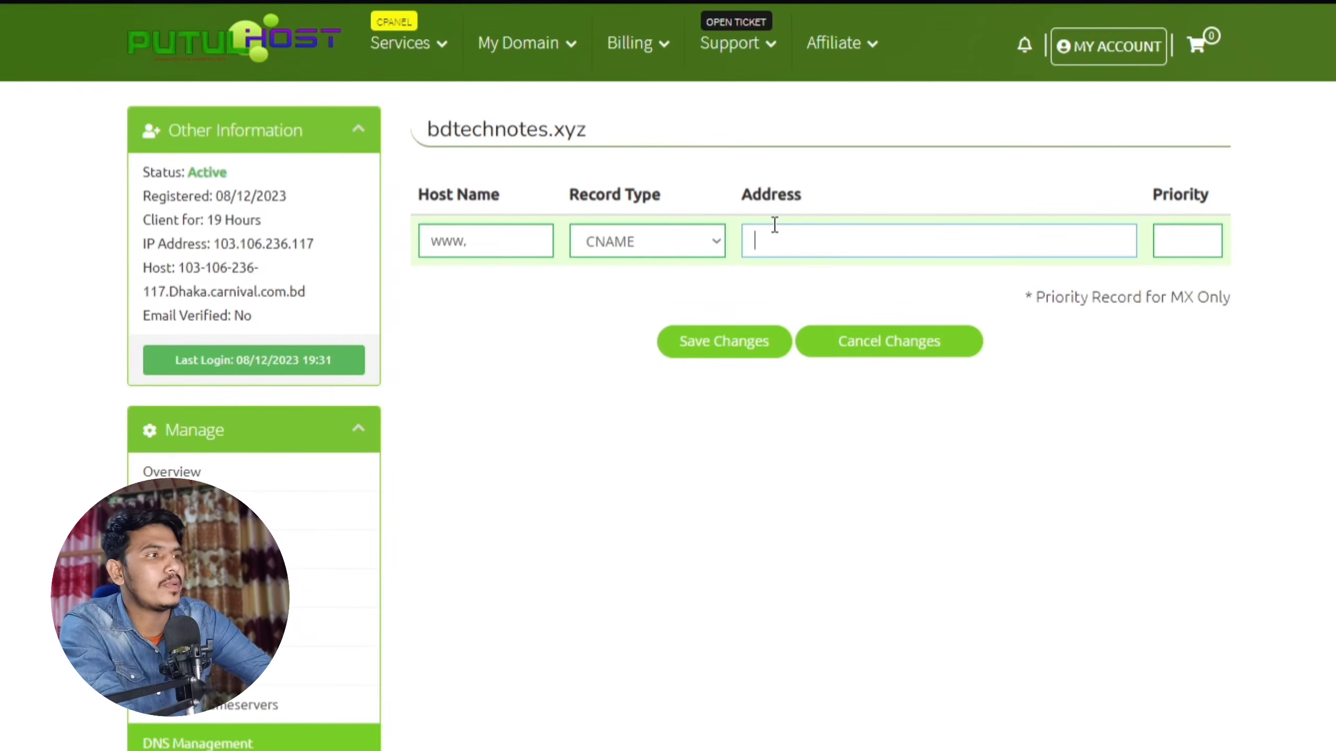
key("ctrl+v")
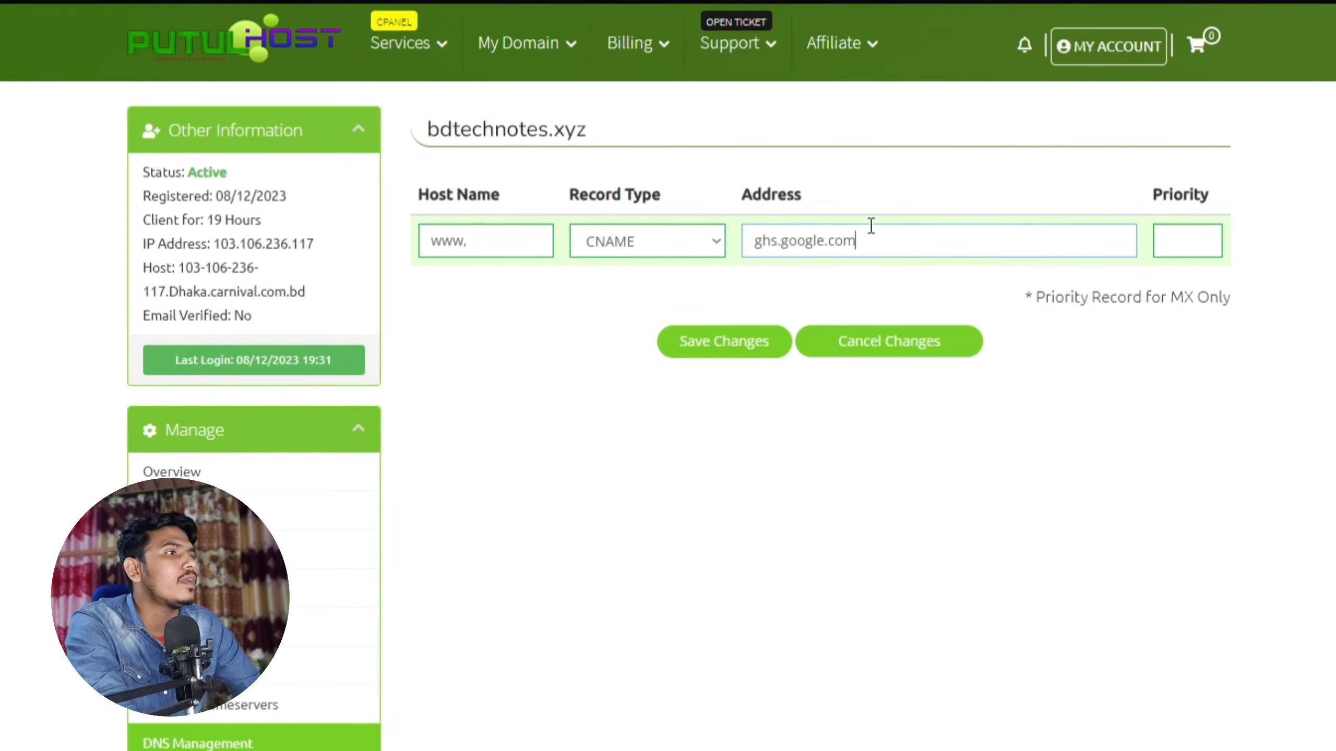
left_click(732, 349)
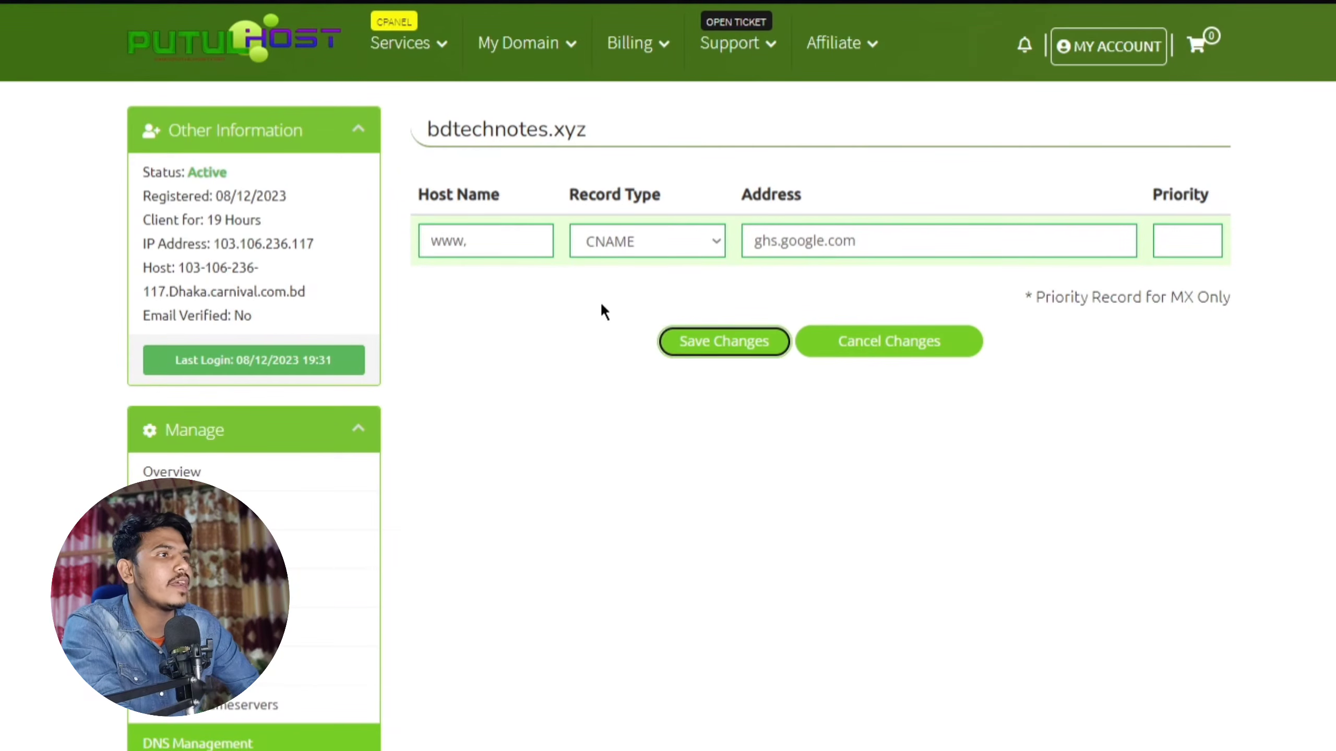
left_click(480, 238)
key("BackSpace")
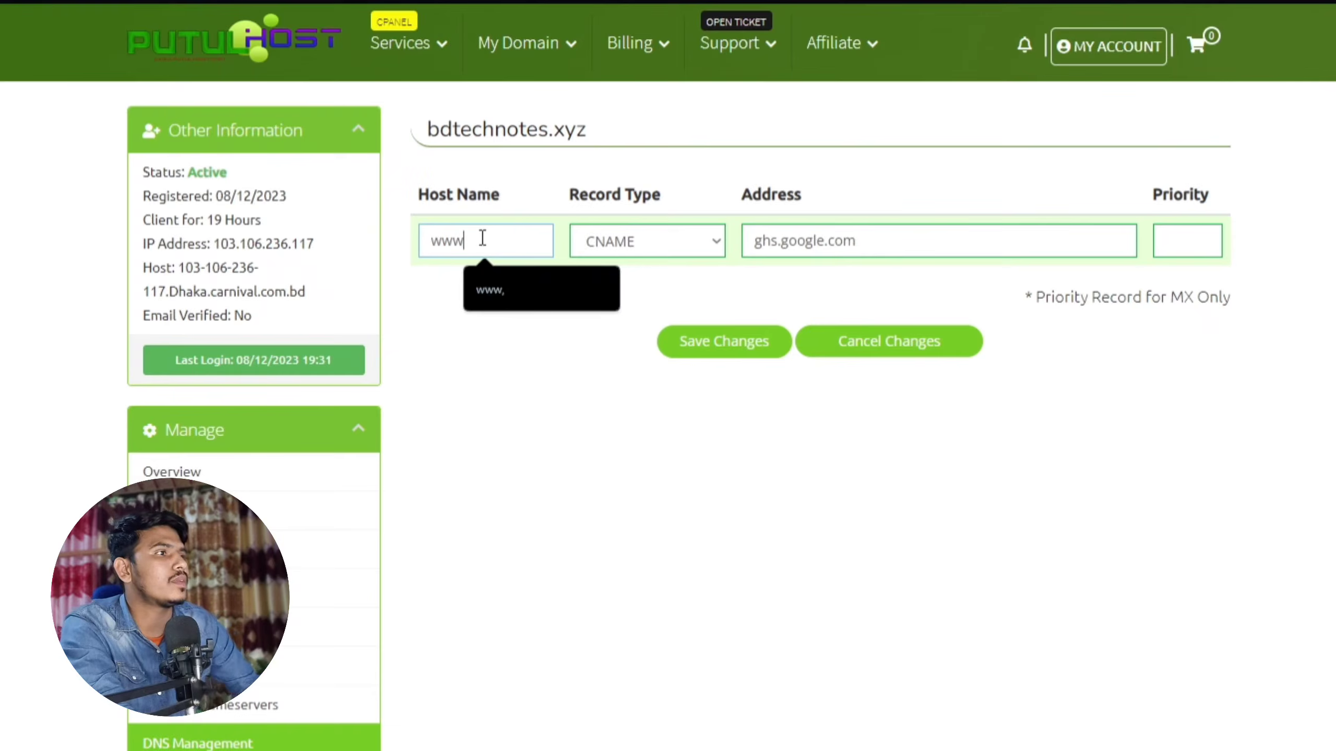
left_click(714, 357)
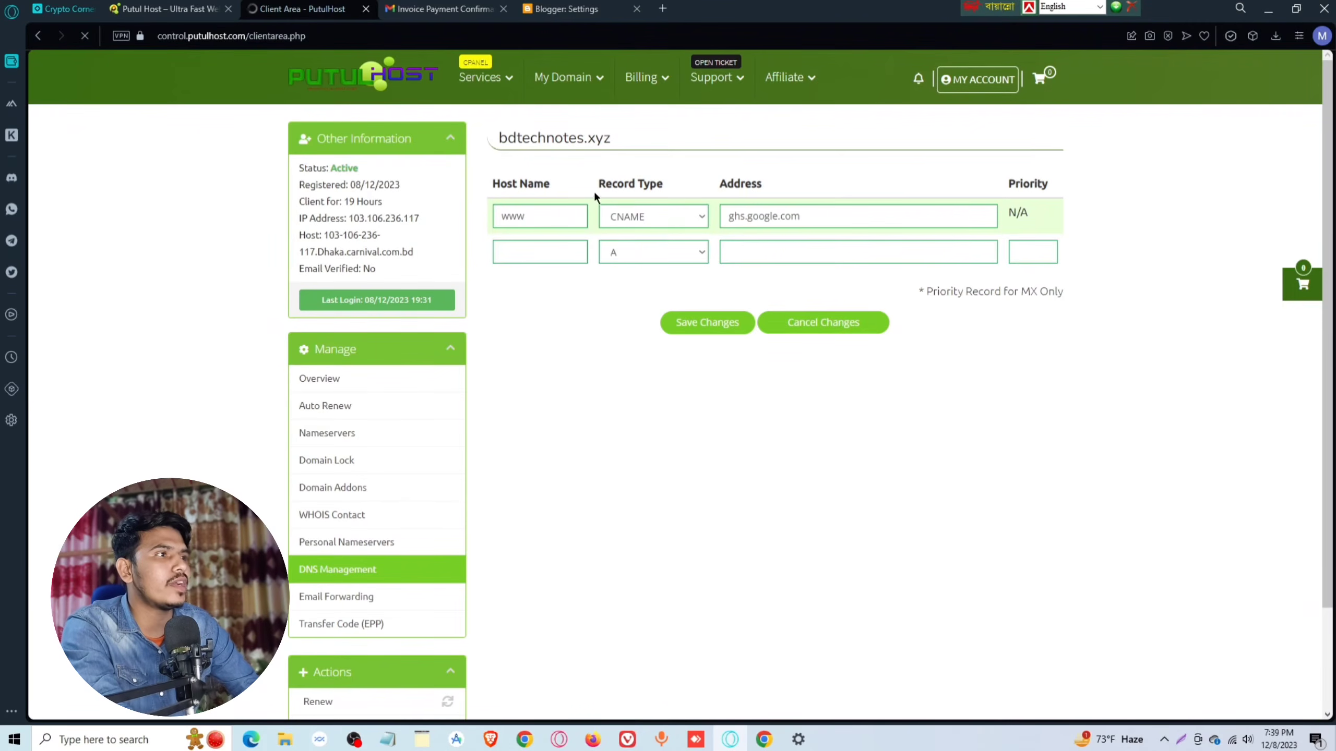
Copy the second CNAME's name from Blogger into the new record's host field.
left_click(557, 8)
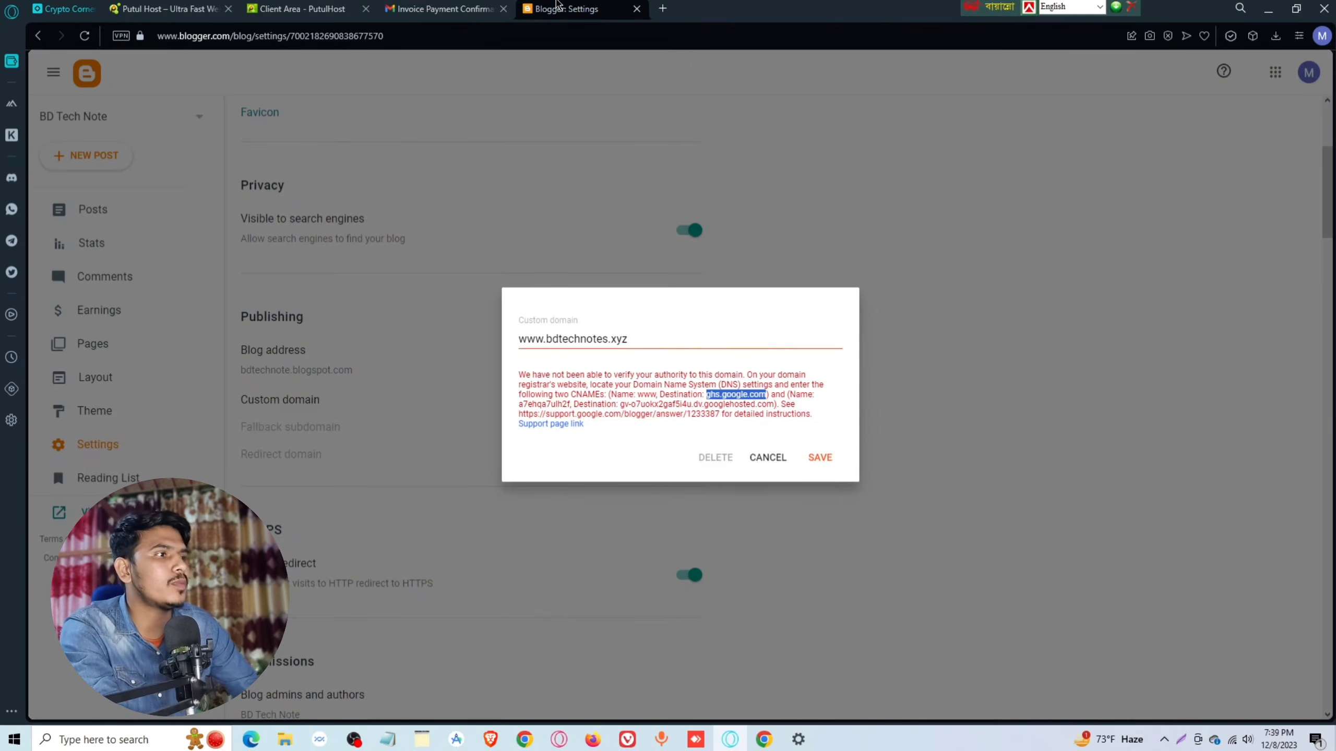
left_click(799, 405)
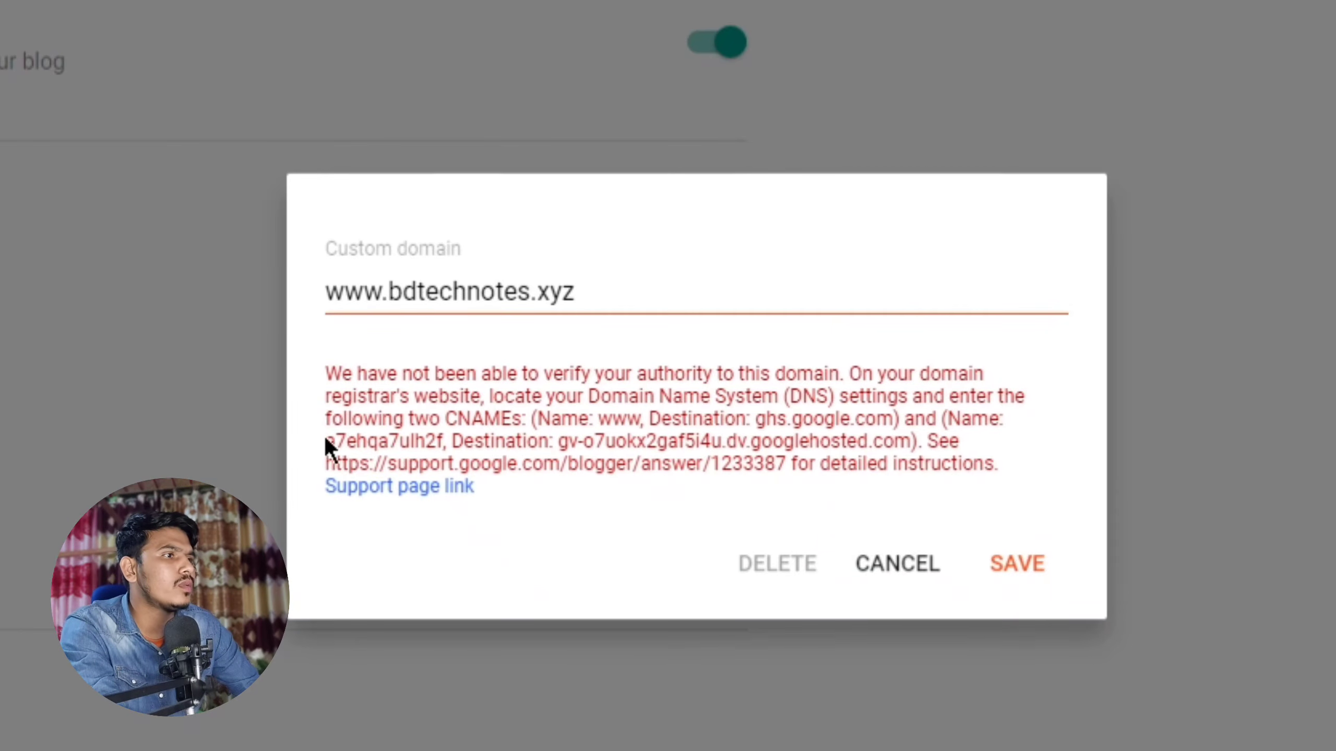
left_click_drag(324, 441, 443, 443)
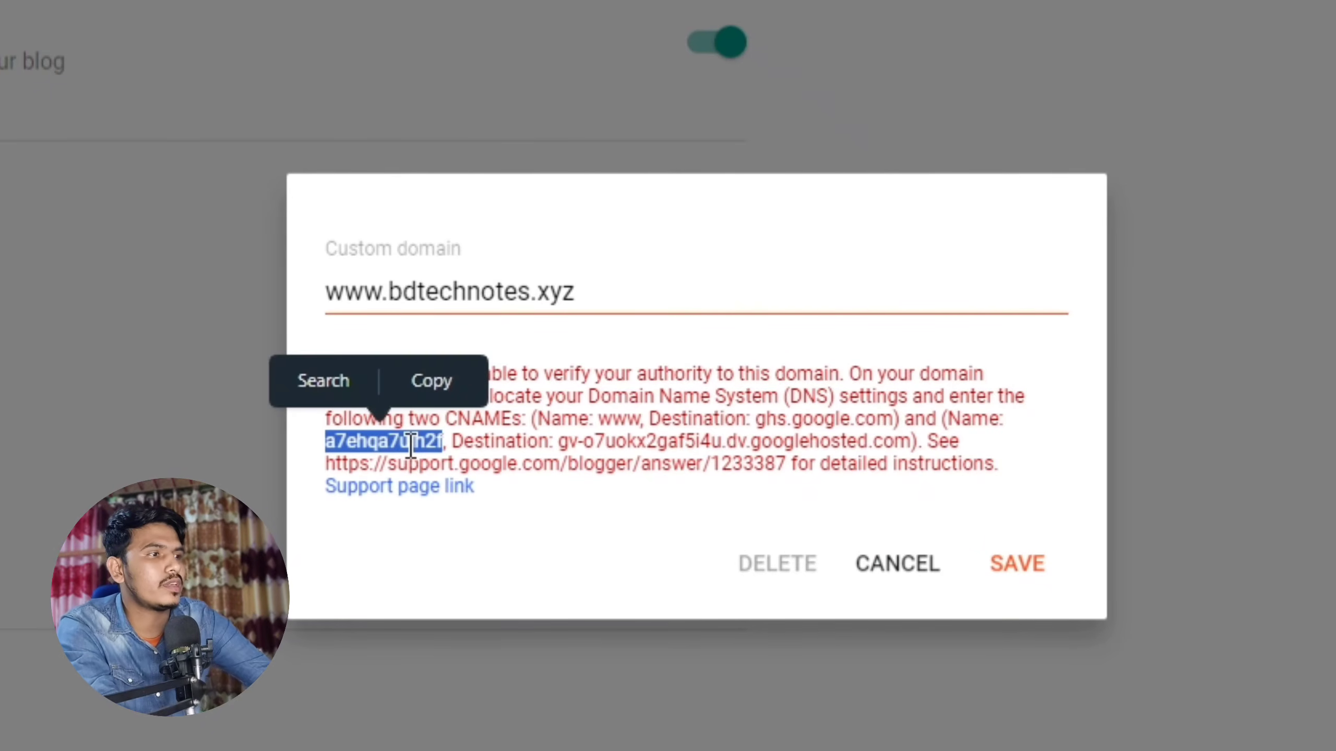
key("ctrl+c")
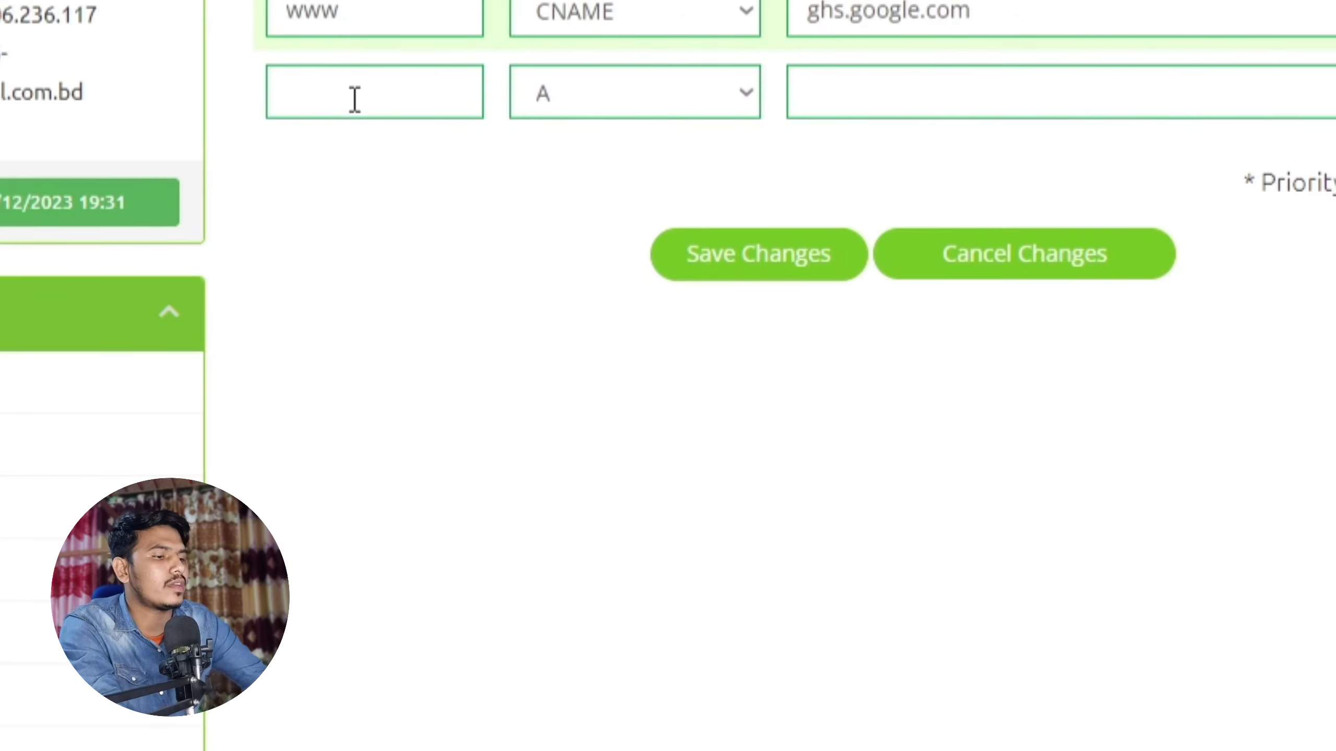
left_click(353, 93)
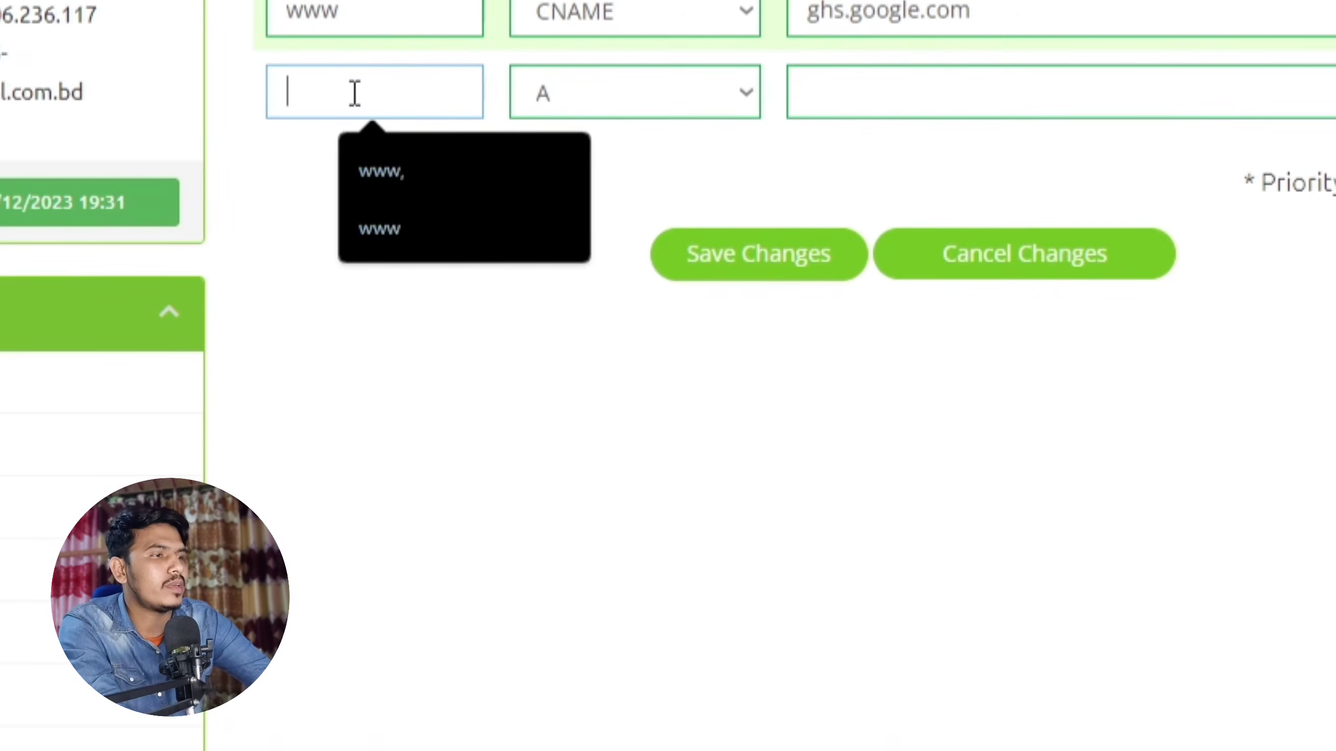
key("ctrl+v")
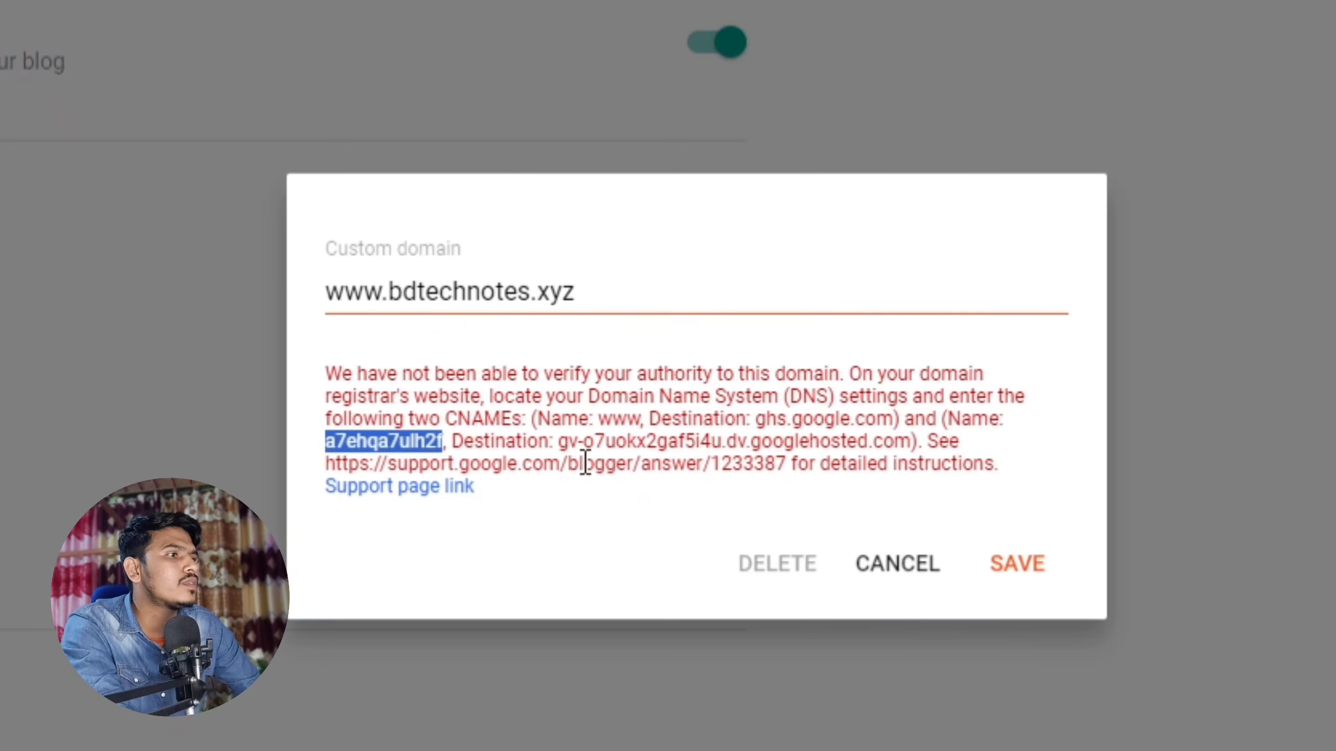
Set its googlehosted.com destination as Address and type CNAME, then save the record.
left_click(569, 451)
left_click_drag(558, 442, 914, 443)
key("ctrl+c")
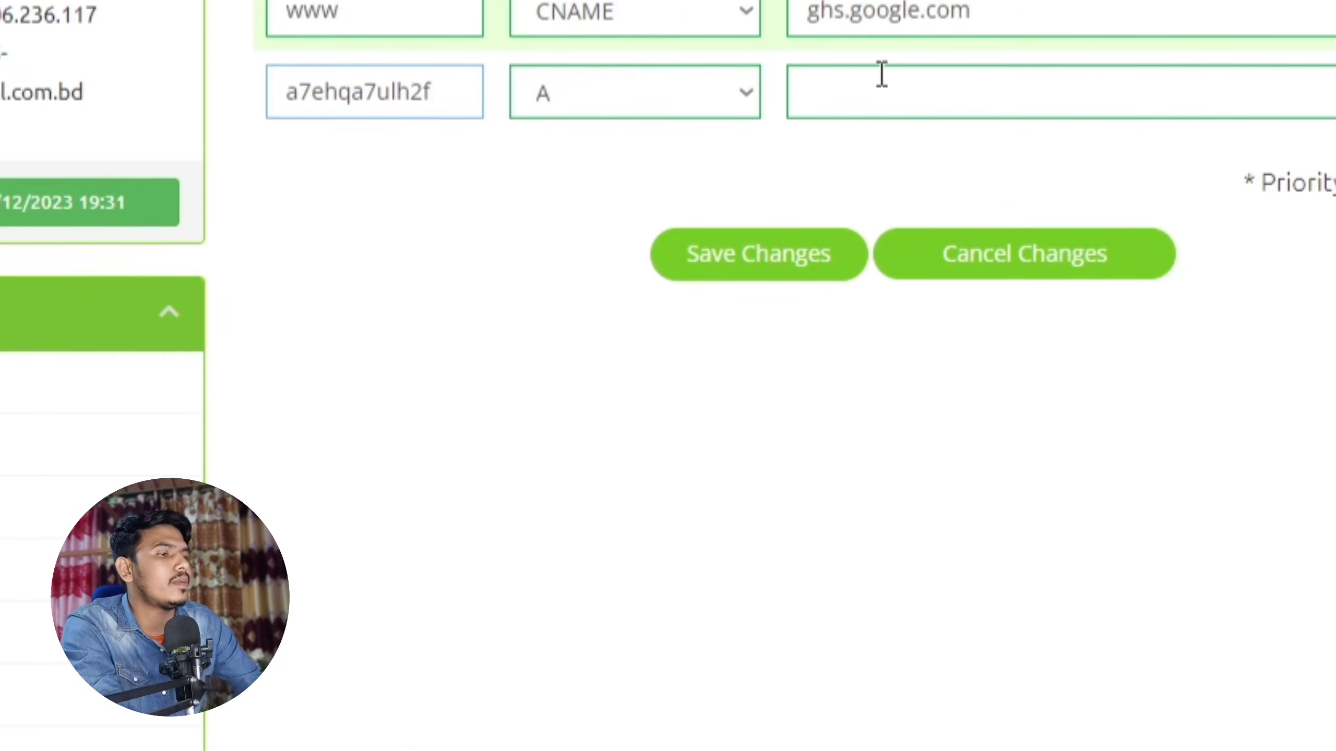
left_click(895, 80)
key("ctrl+v")
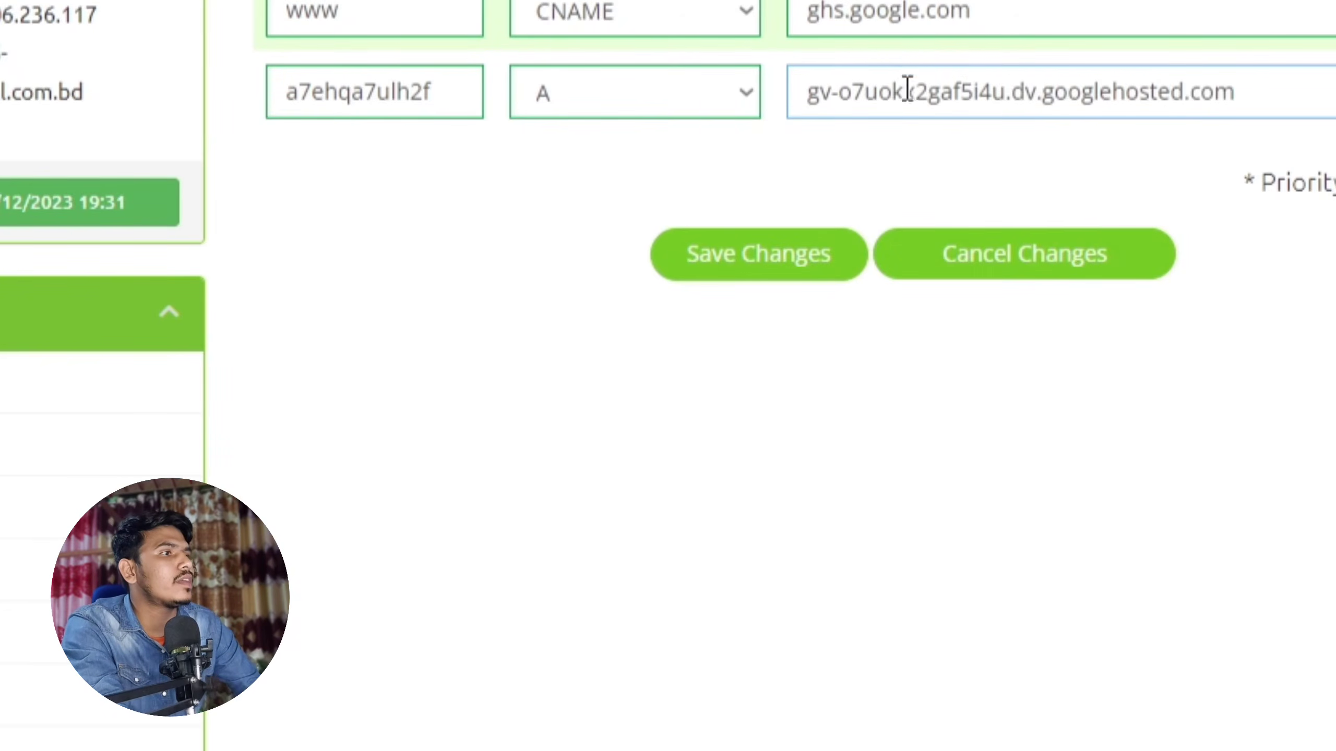
left_click(656, 87)
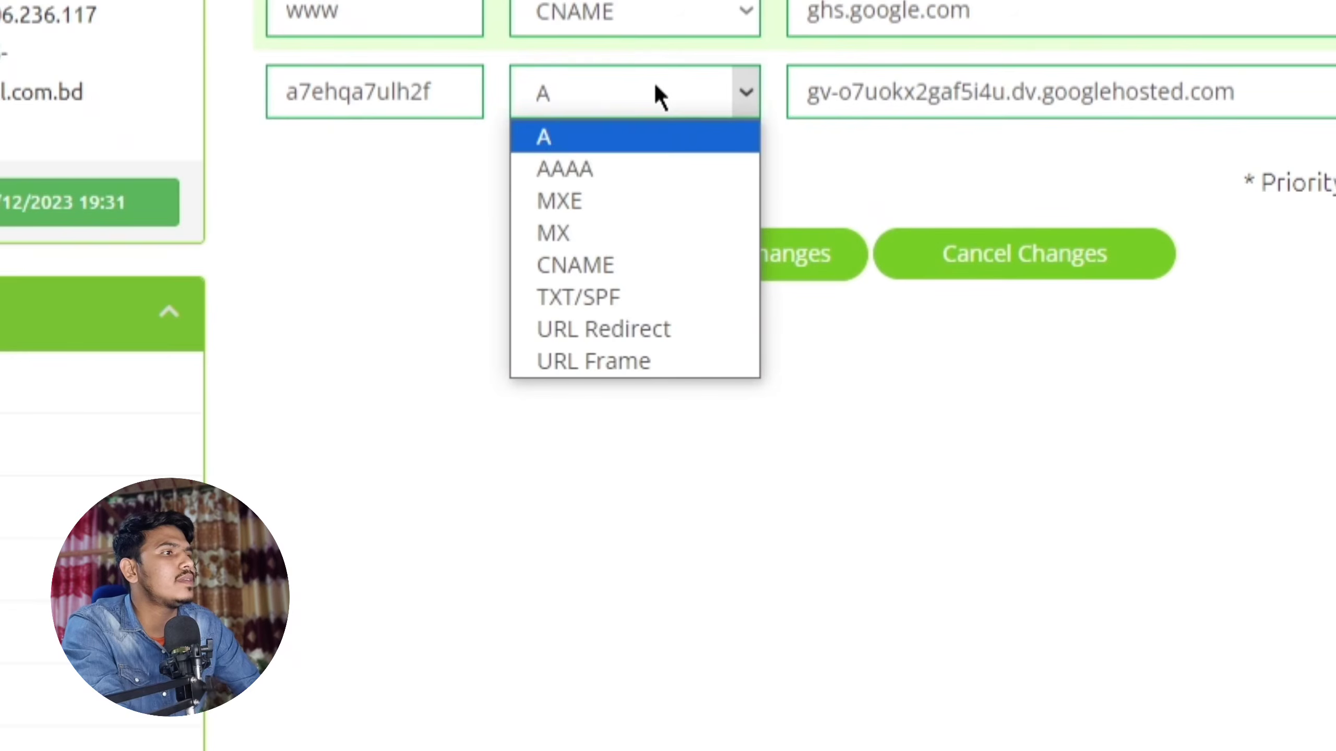
left_click(608, 266)
left_click(784, 263)
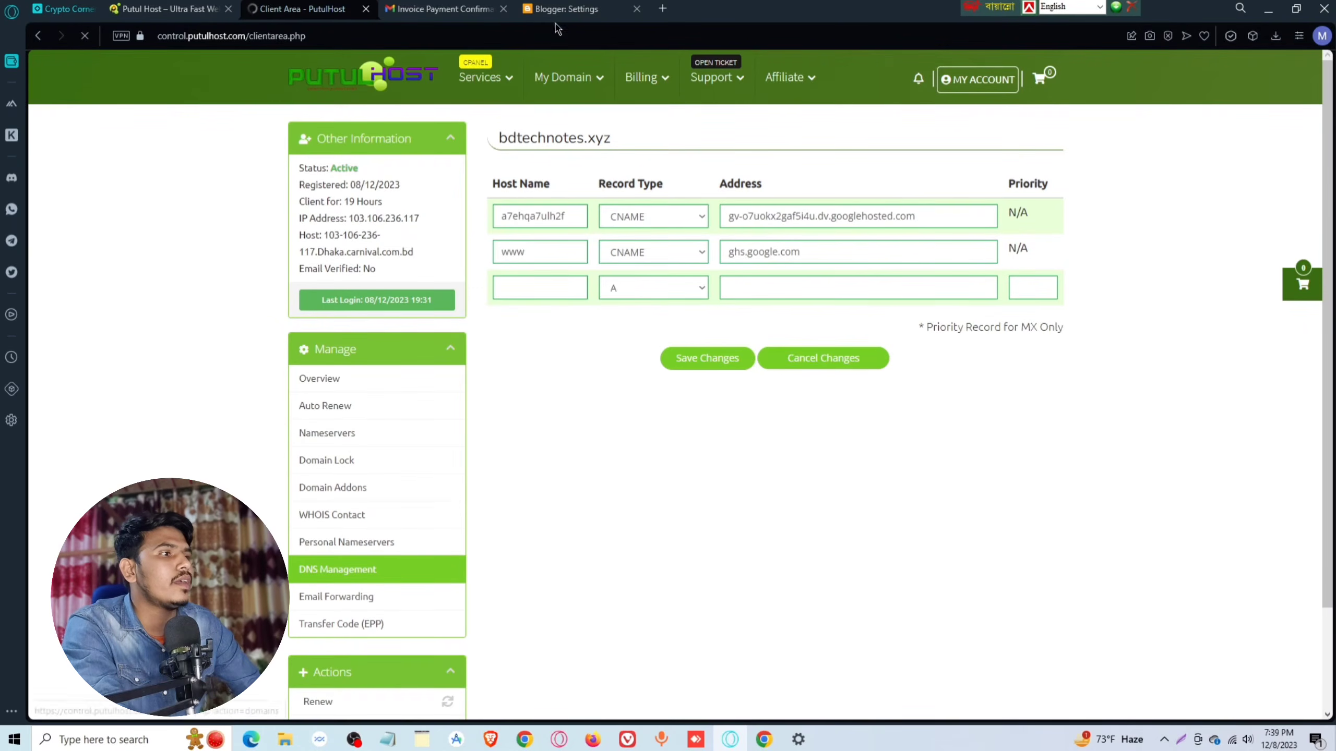
left_click(568, 9)
left_click(819, 410)
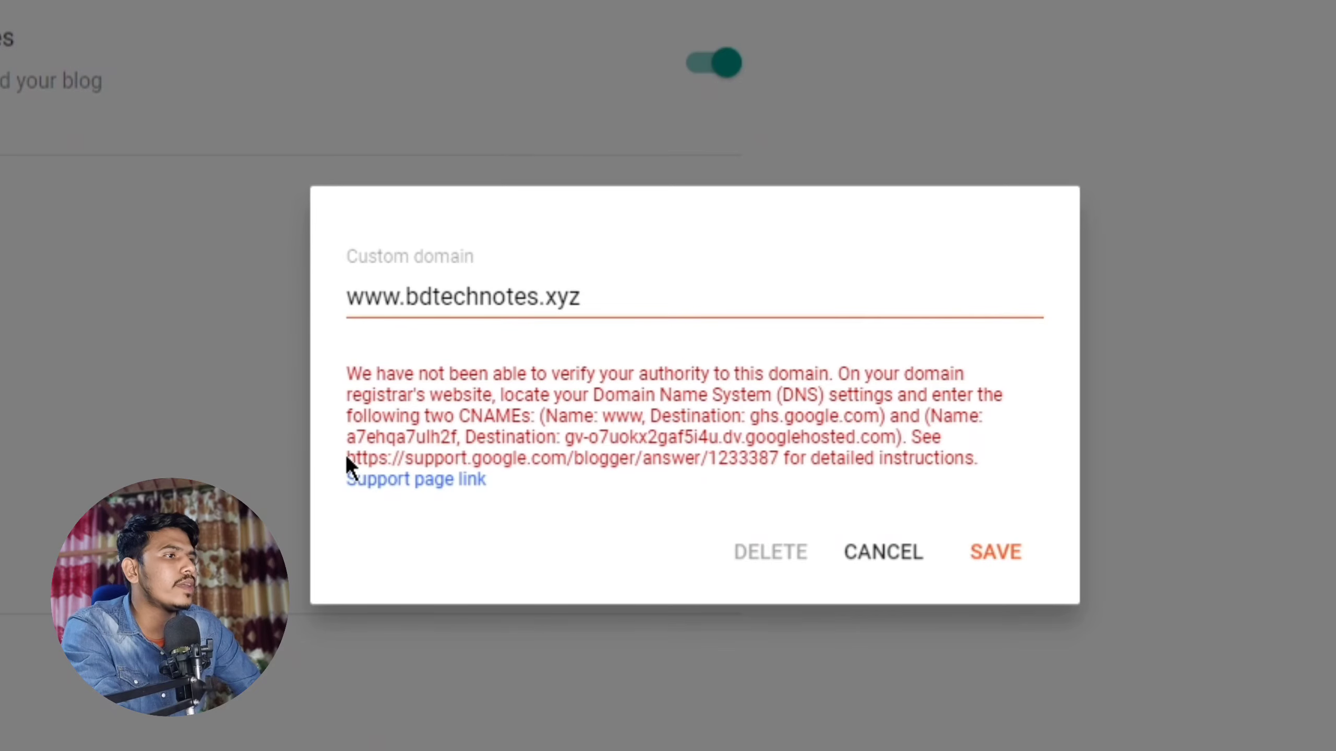
Open Blogger's custom domain help article from its URL and select the first IP 216.239.32.21.
left_click_drag(347, 458, 615, 460)
left_click_drag(710, 461, 779, 462)
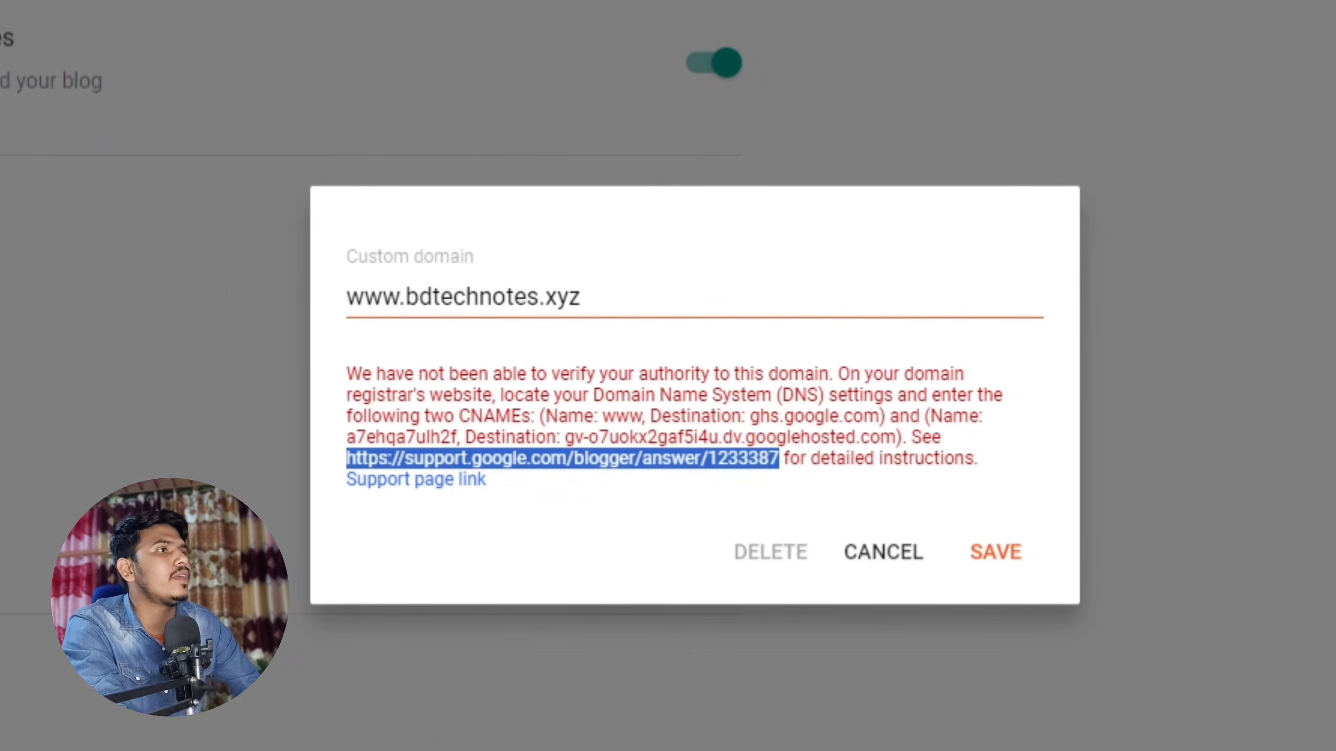
left_click(666, 13)
key("ctrl+v")
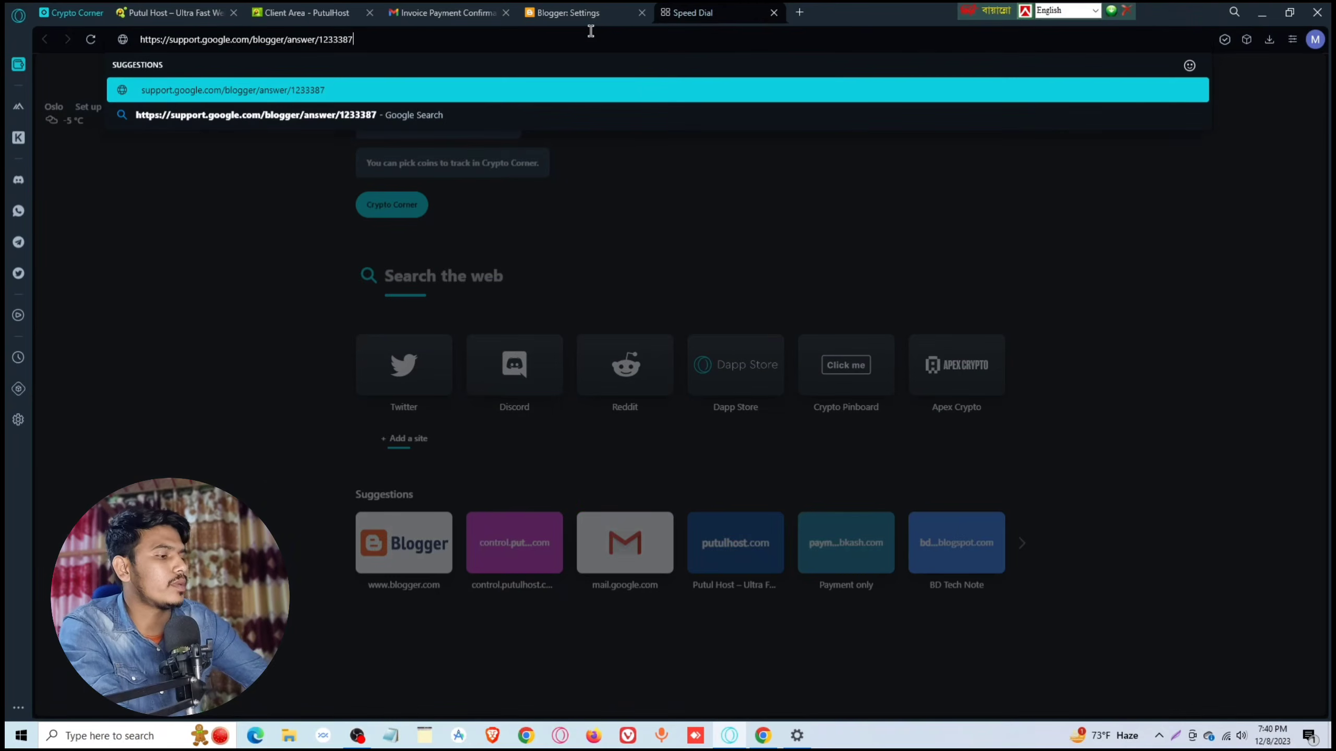
key("Return")
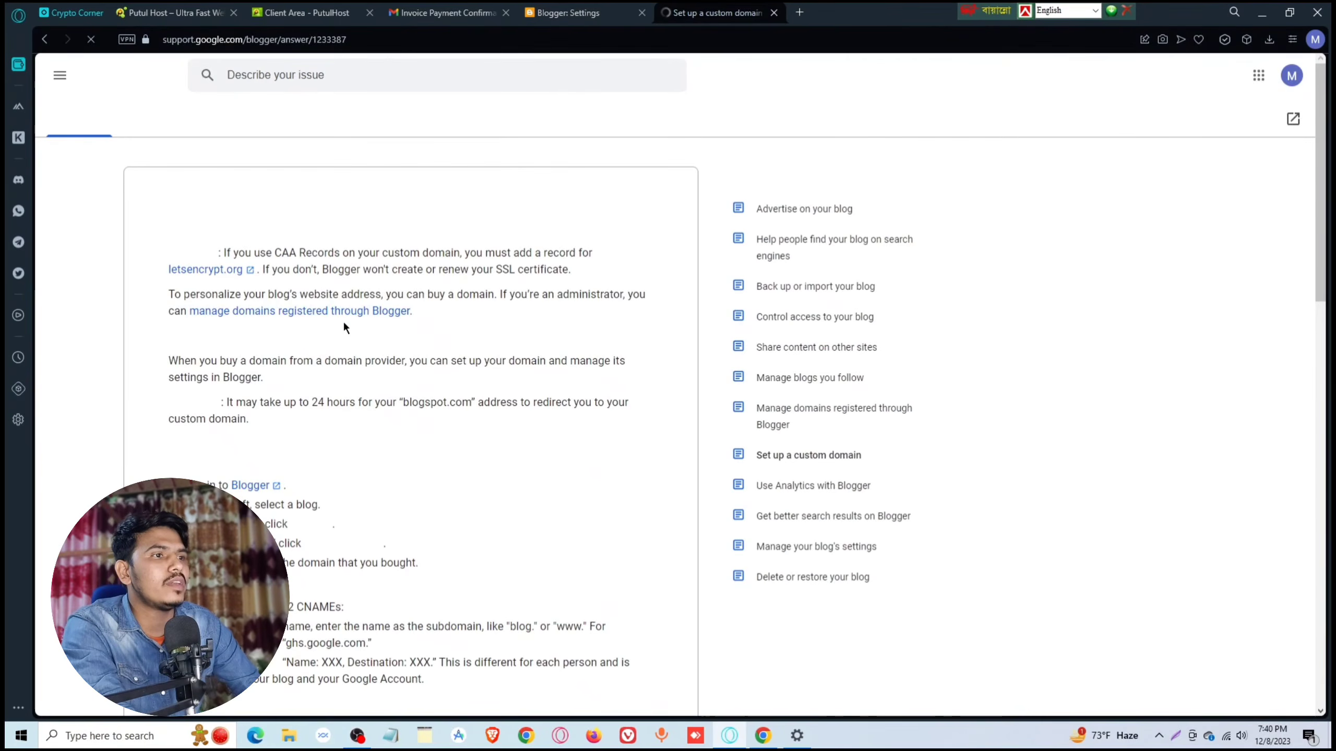
scroll(345, 326, "down", 4)
scroll(345, 325, "down", 8)
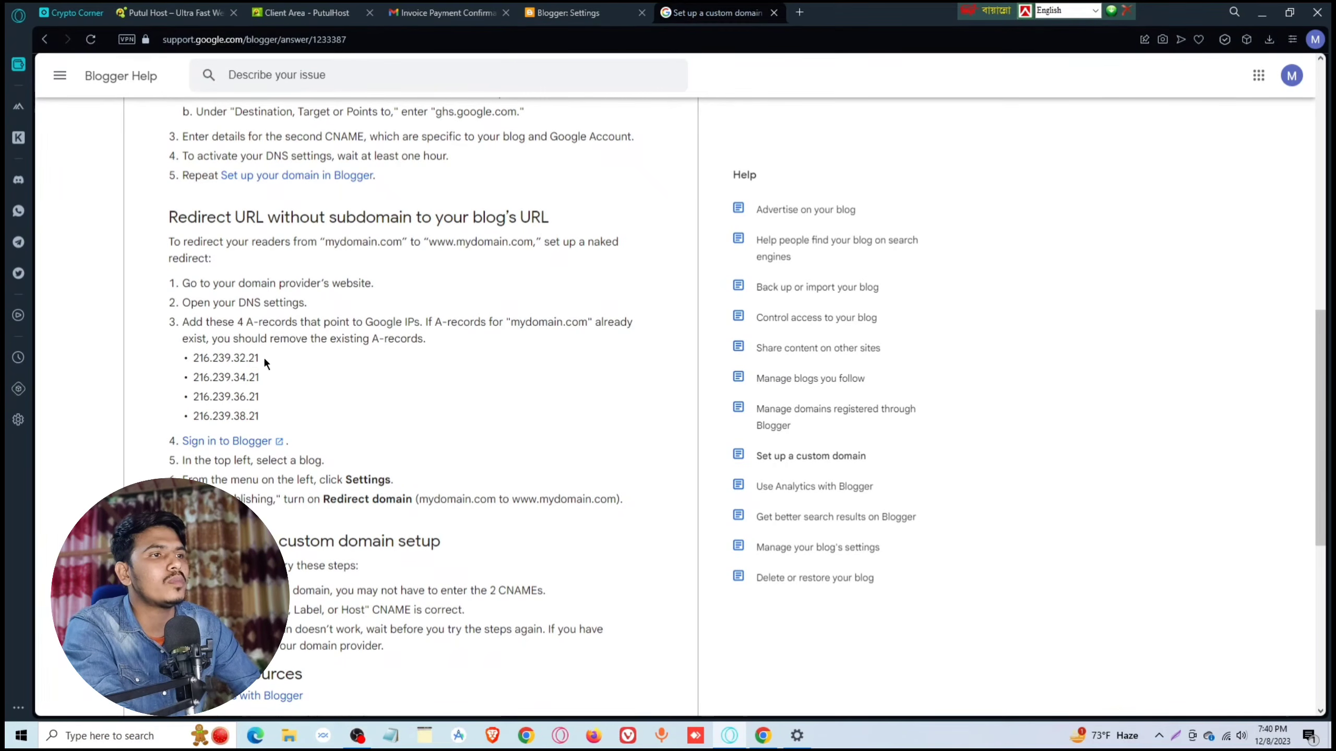
left_click_drag(260, 358, 190, 360)
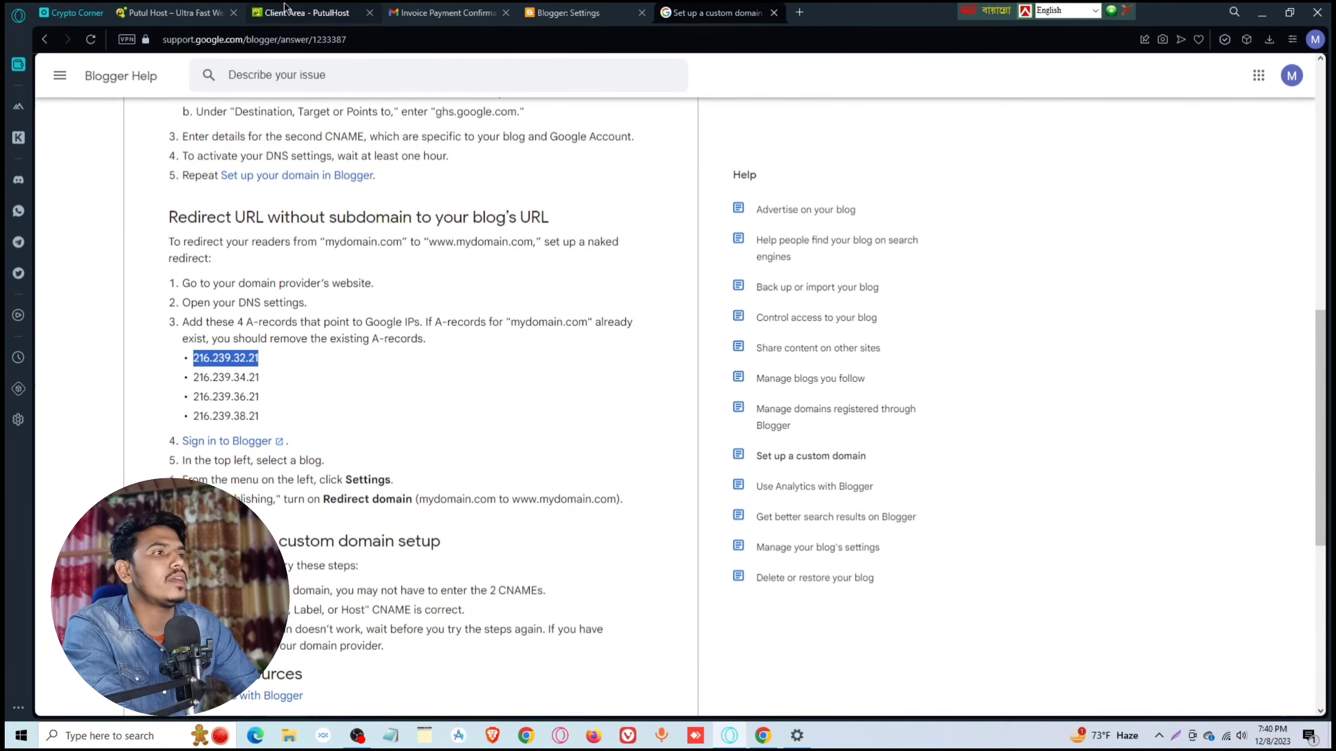
left_click(305, 12)
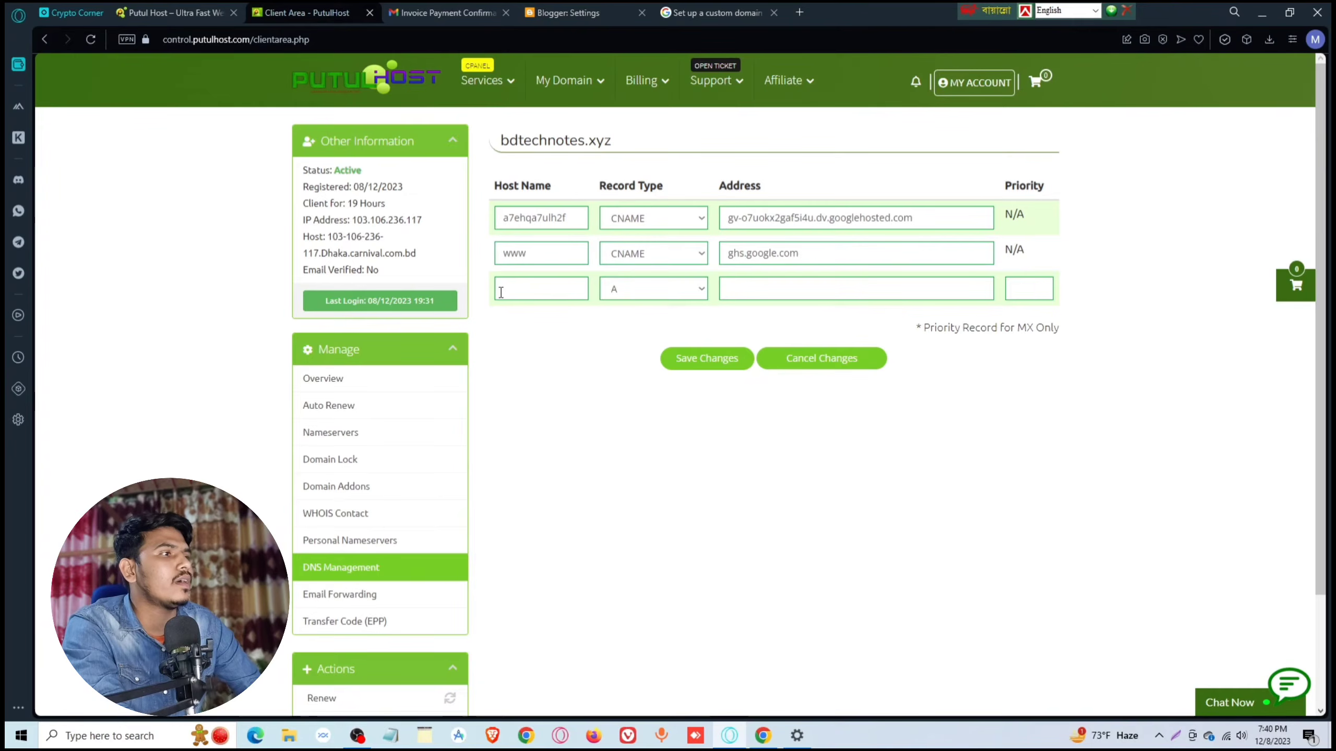
Fill a new DNS row with address 216.239.32.21 and host @.
left_click(798, 289)
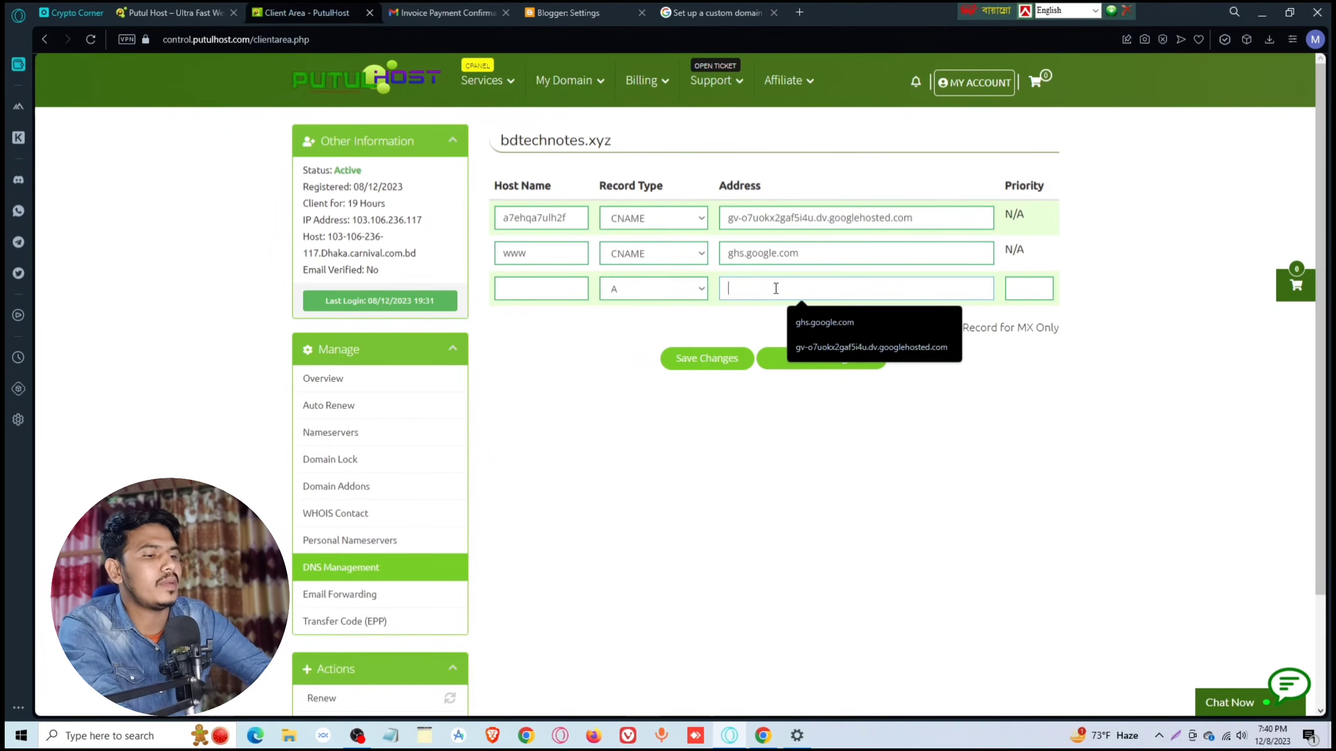
key("ctrl+v")
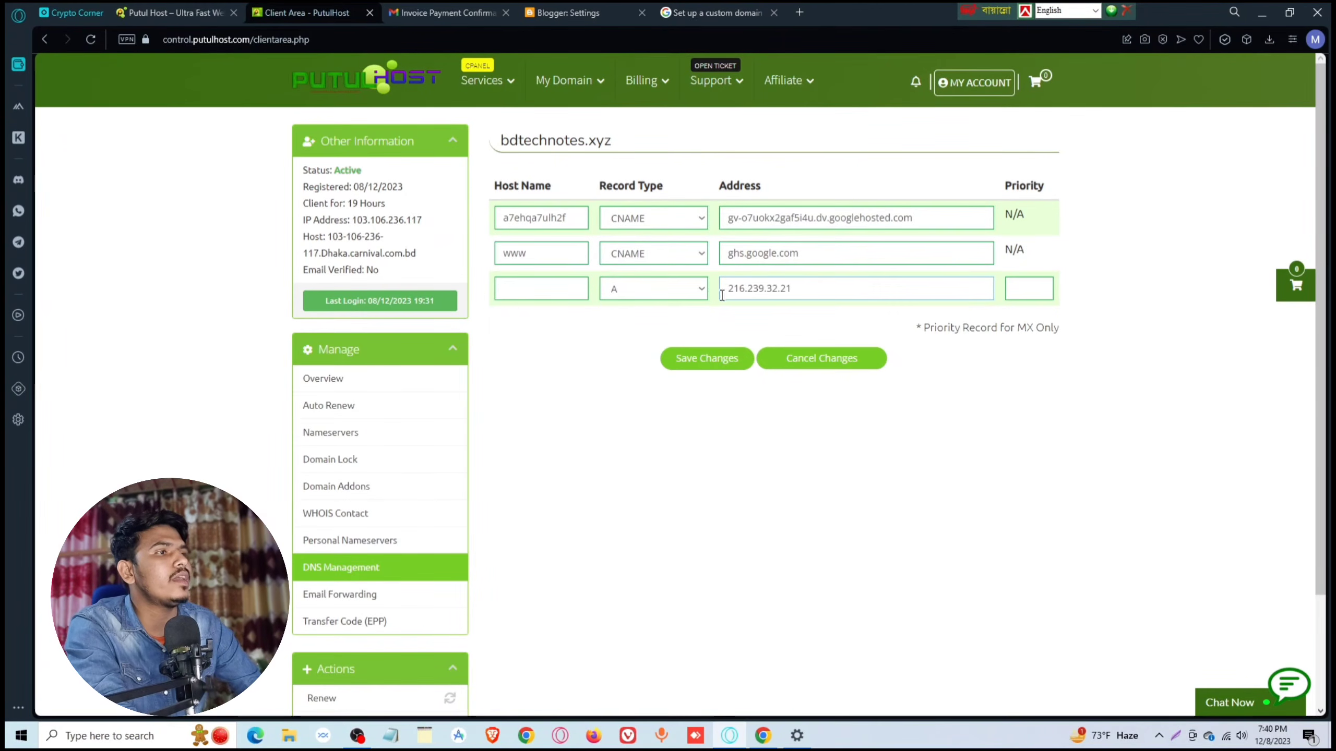
left_click(515, 287)
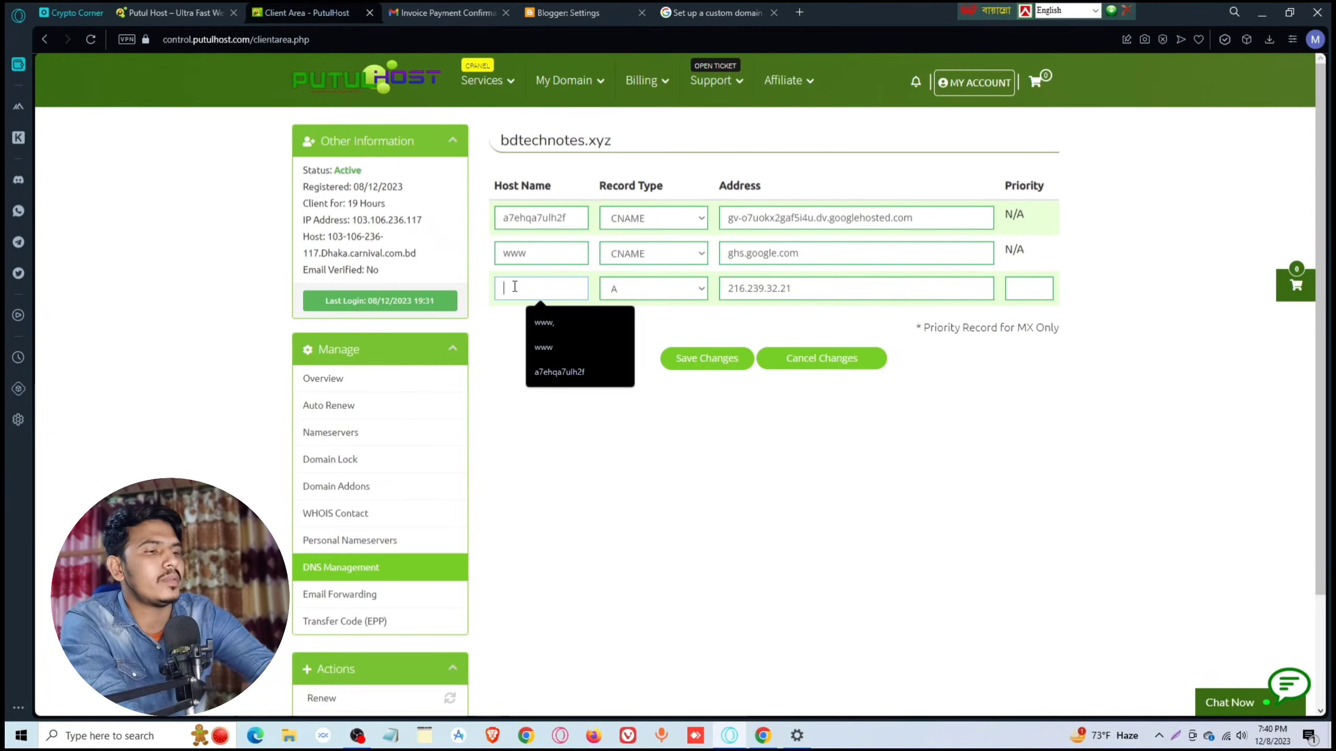
key("ctrl+shift+Tab")
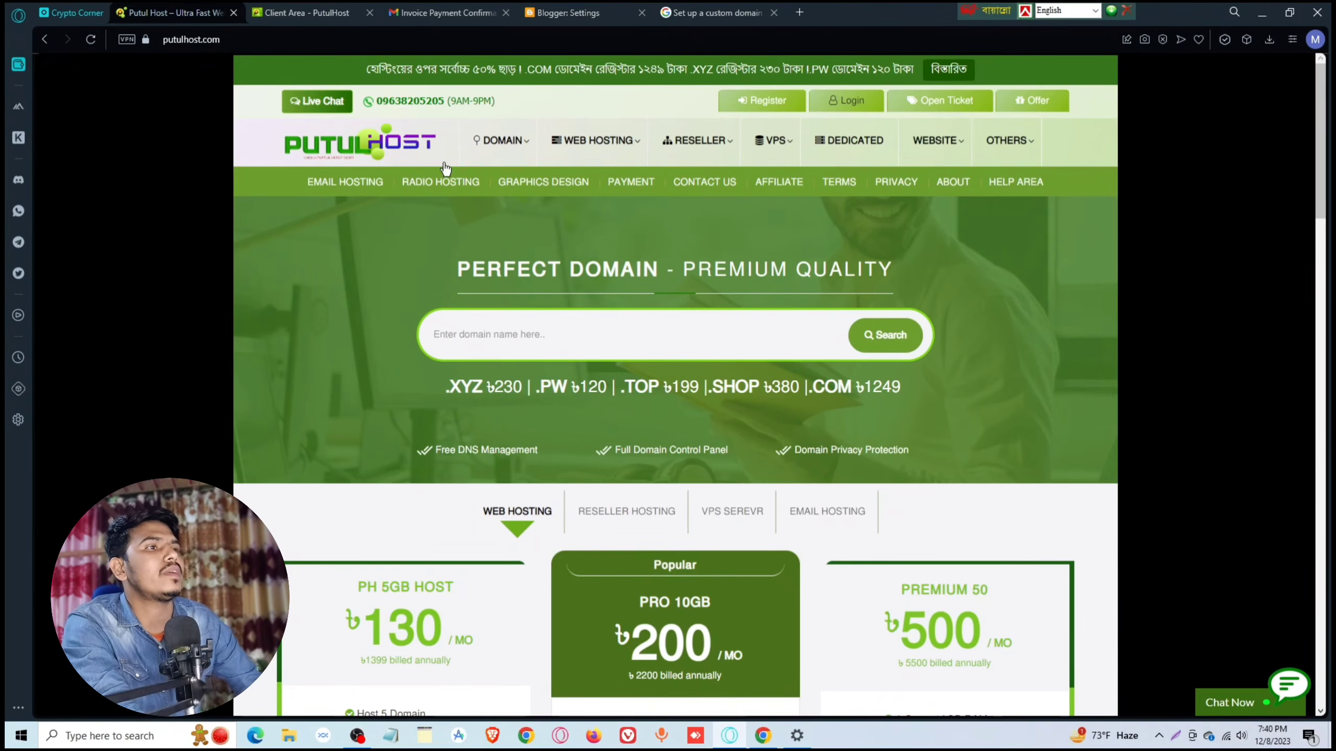
left_click(311, 10)
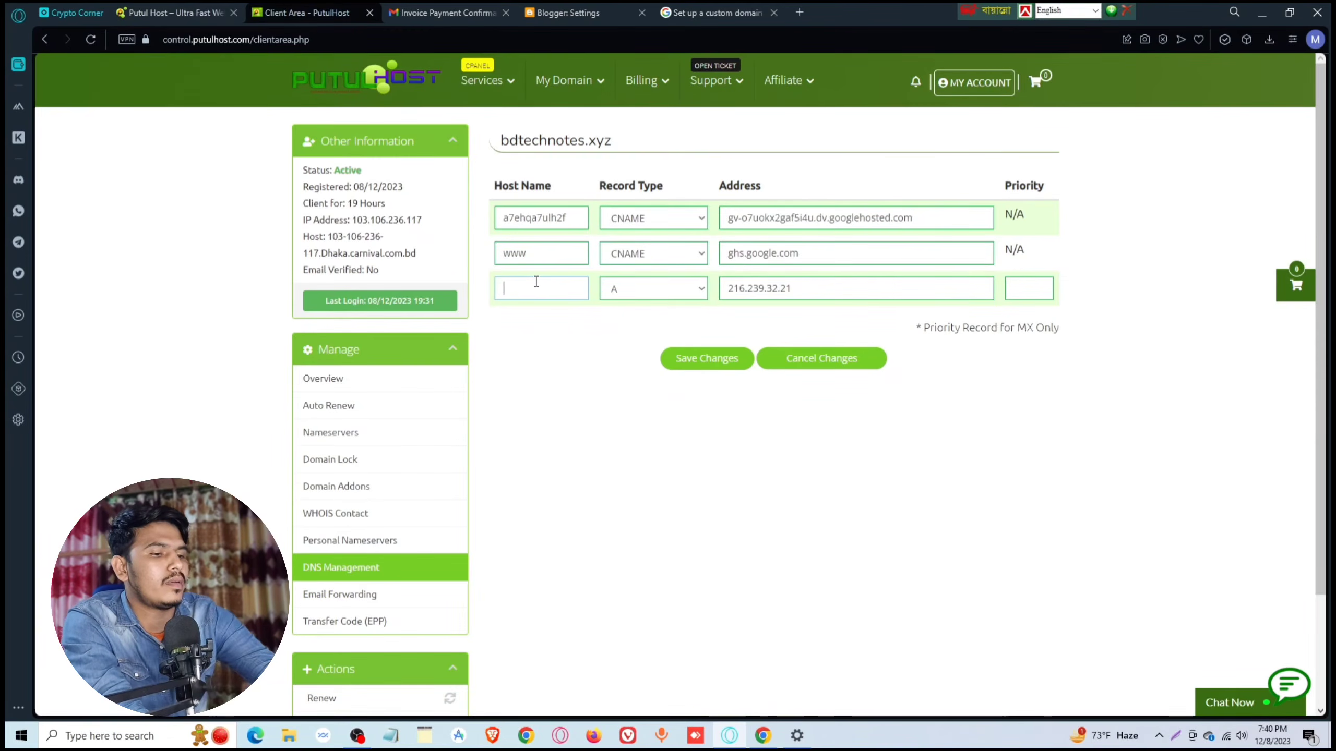
type("@")
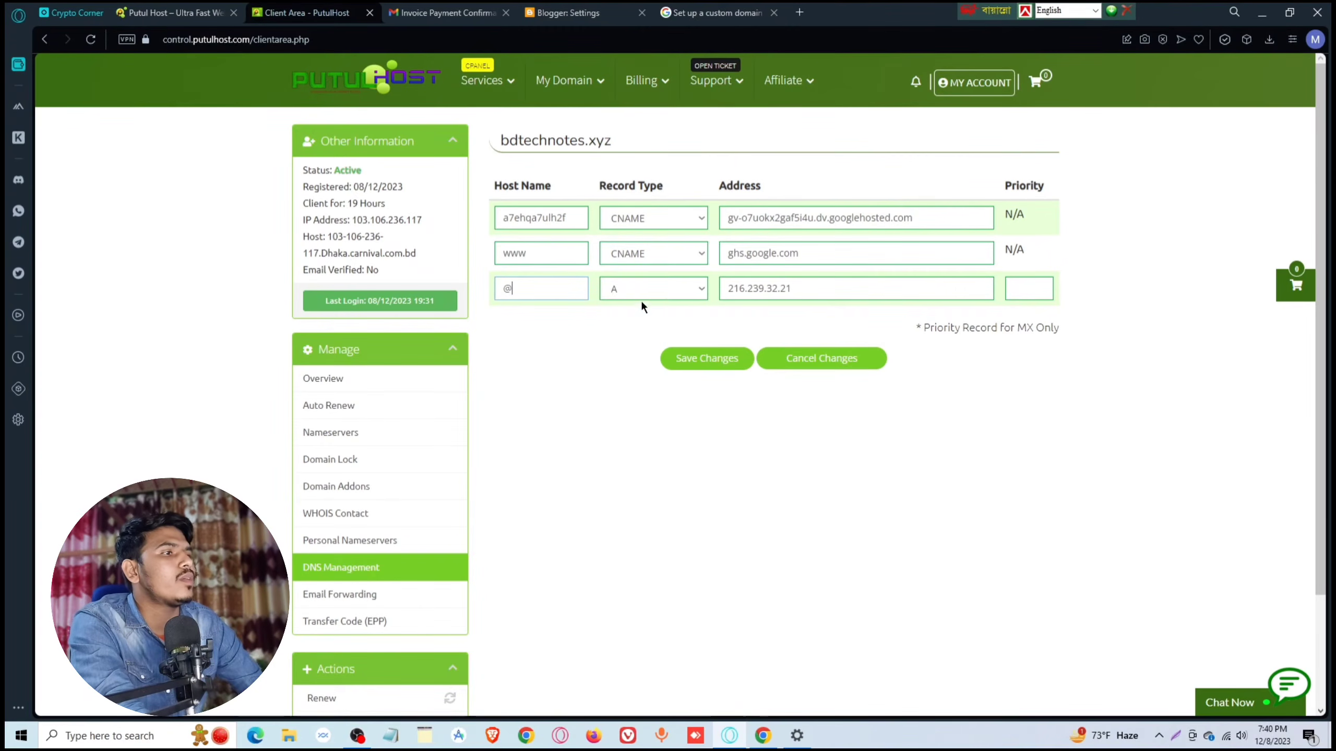
Keep the new row's record type as A and save it.
left_click(655, 293)
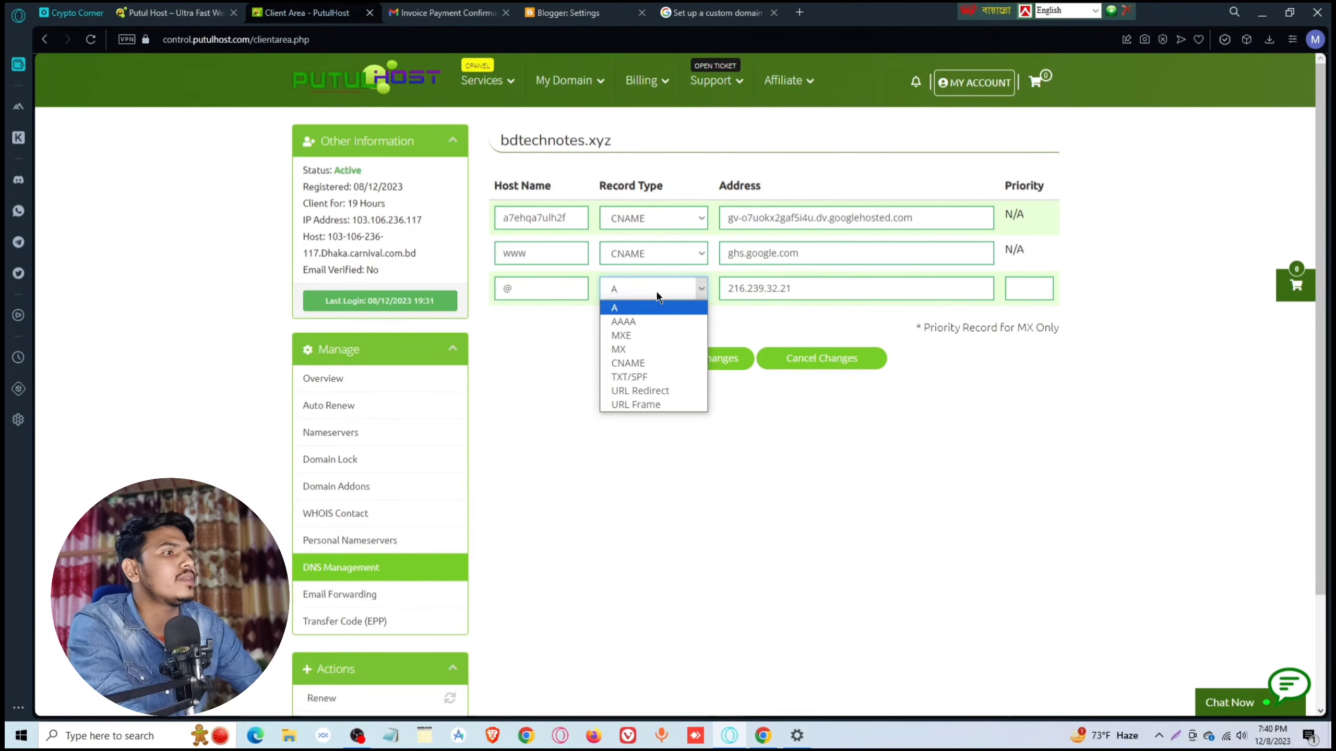
left_click(657, 290)
left_click(656, 291)
scroll(657, 310, "down", 3)
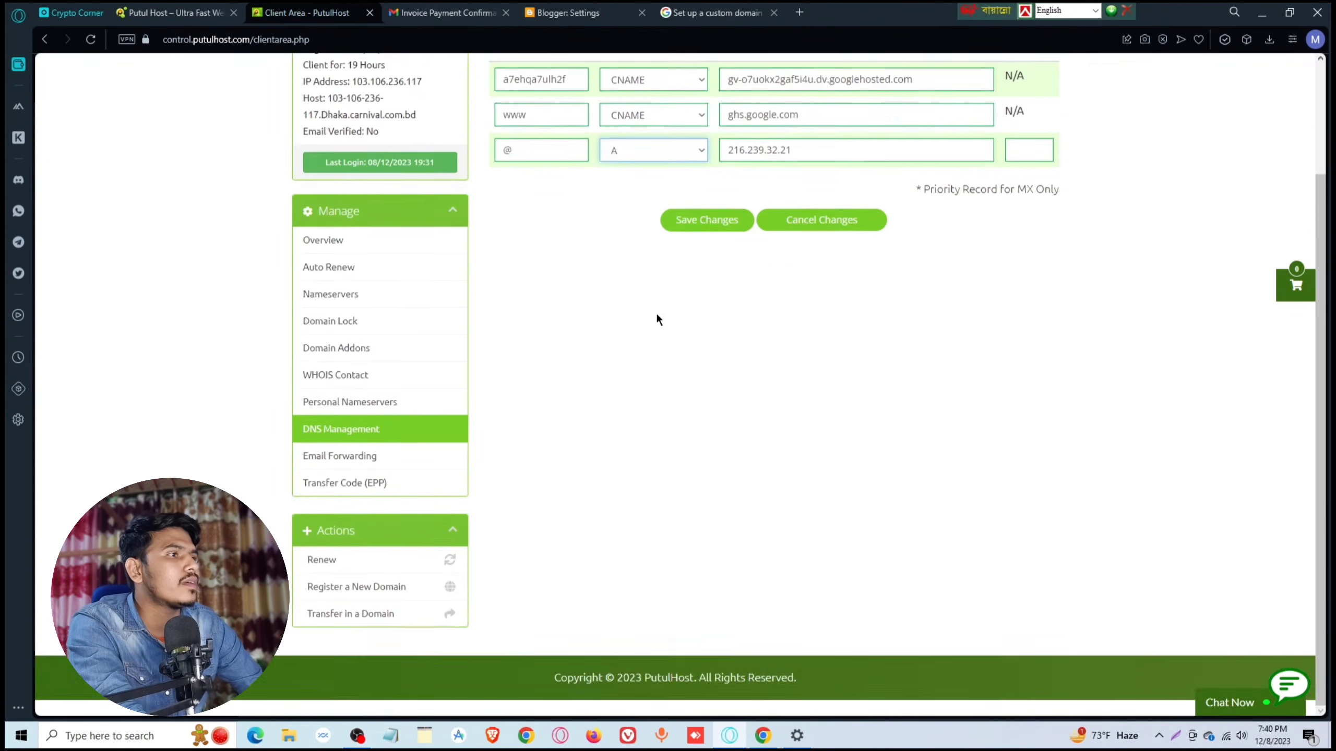
scroll(657, 316, "up", 3)
left_click(669, 290)
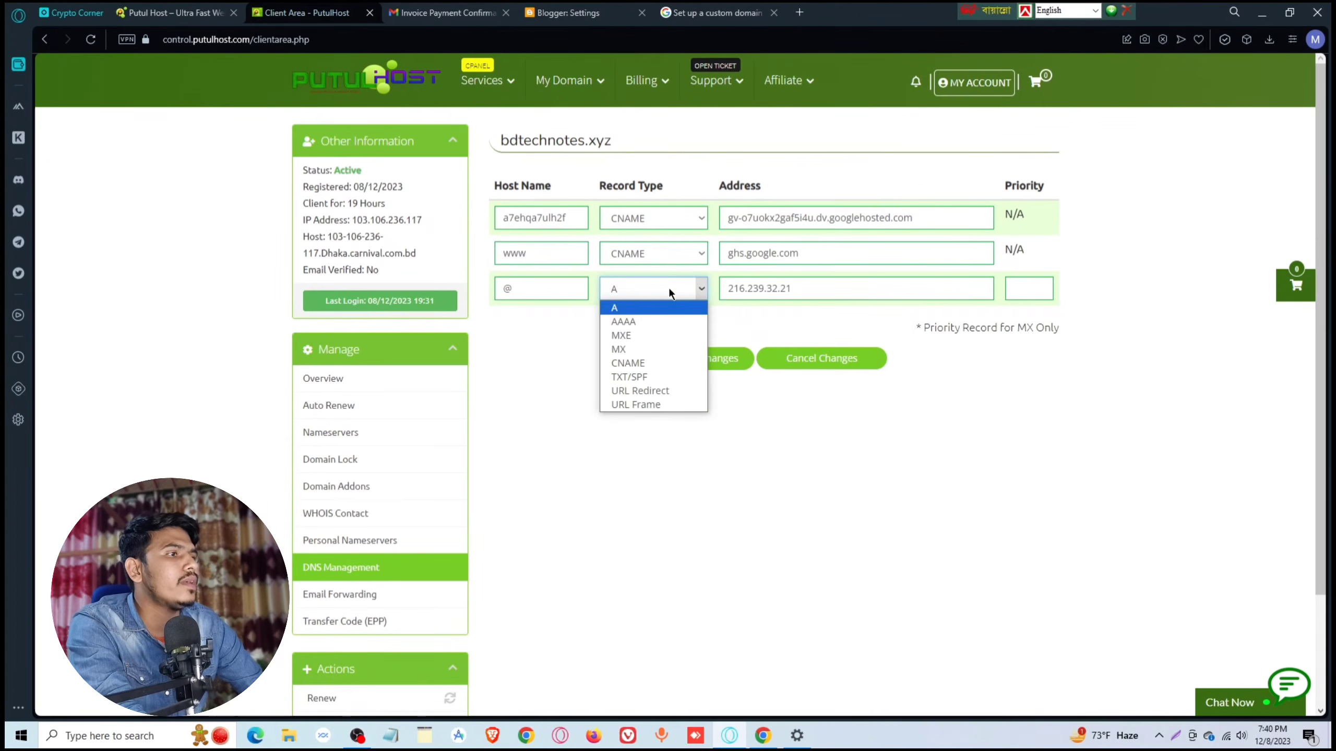
left_click(491, 334)
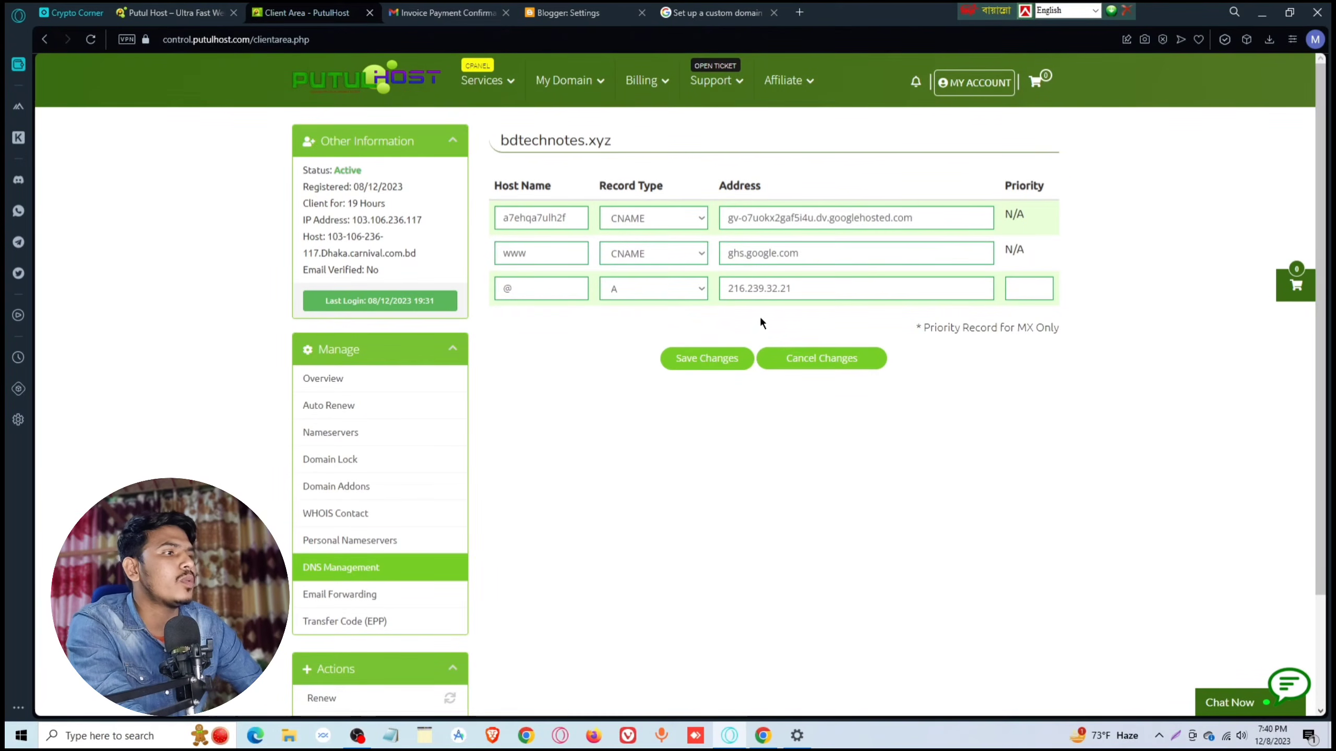
left_click(530, 291)
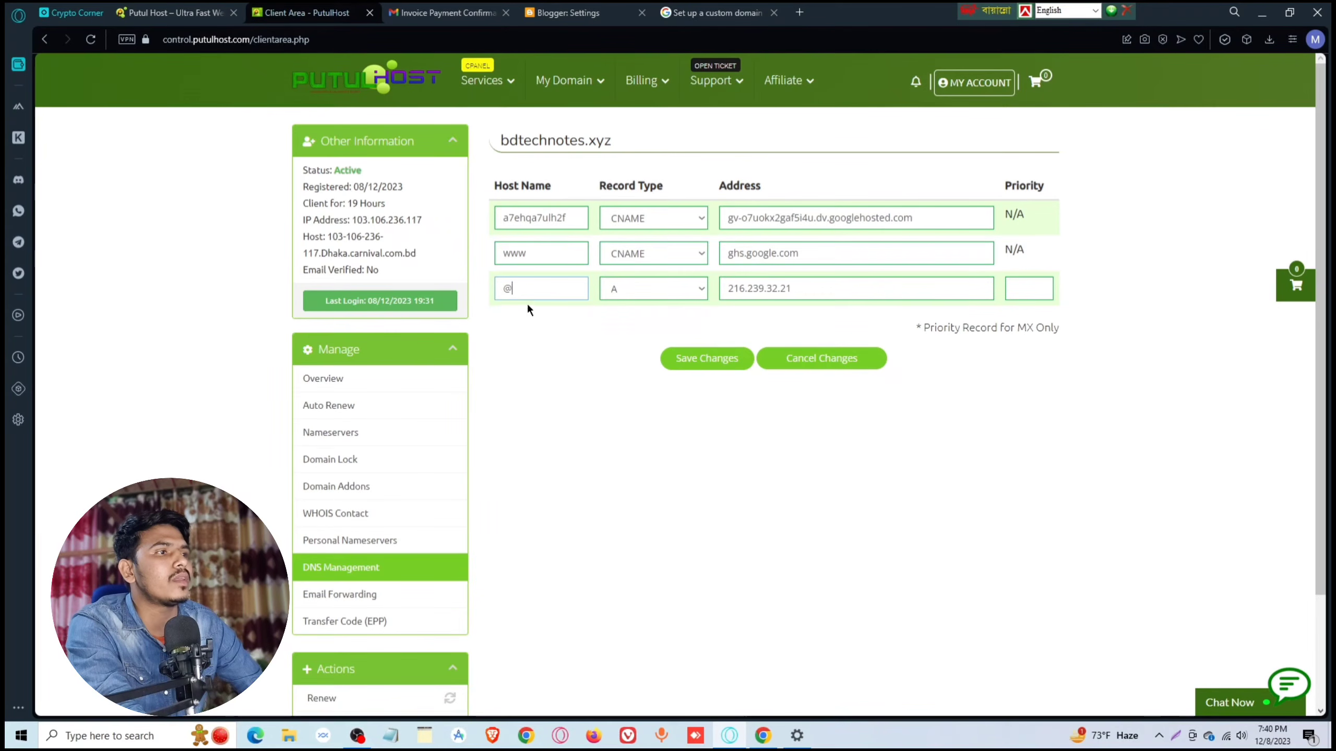
left_click(706, 368)
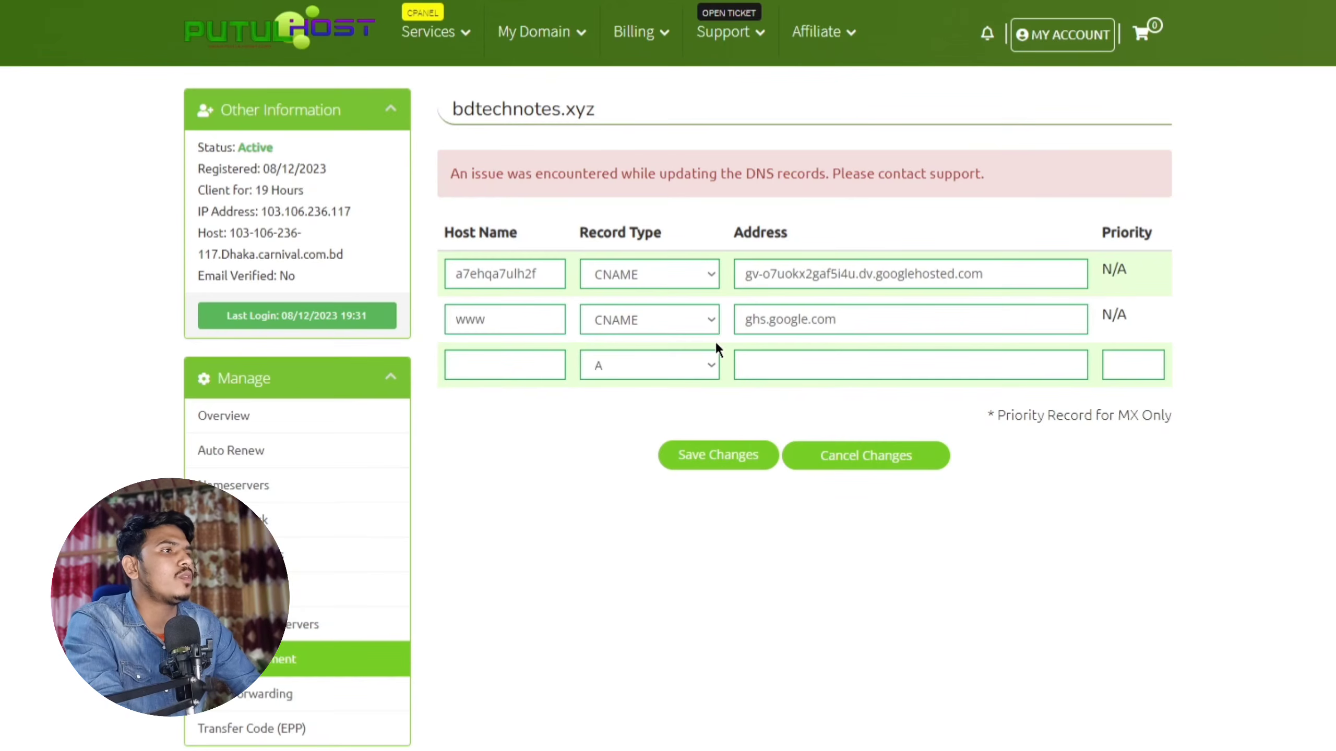
Add an A record with host bdtechnotes.xyz pointing to 216.239.32.21 and save it.
left_click(478, 369)
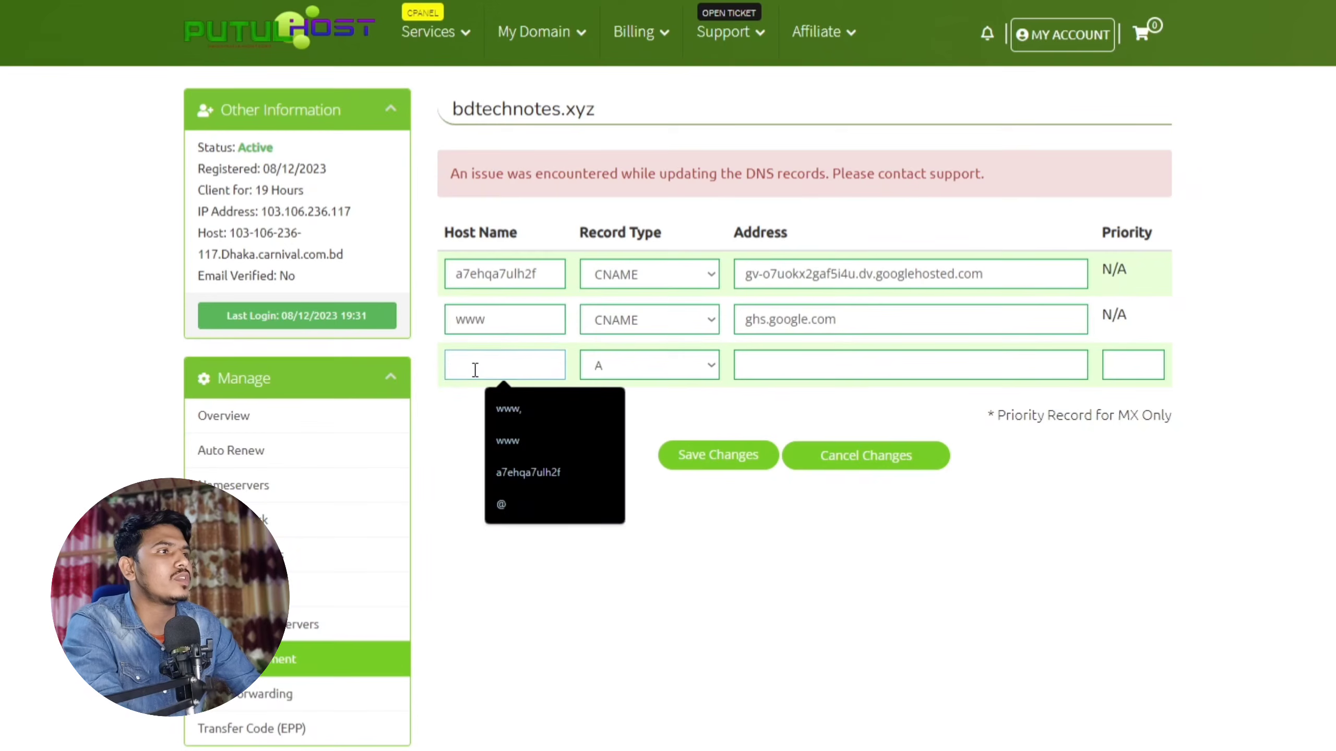
left_click_drag(613, 122, 454, 113)
key("ctrl+c")
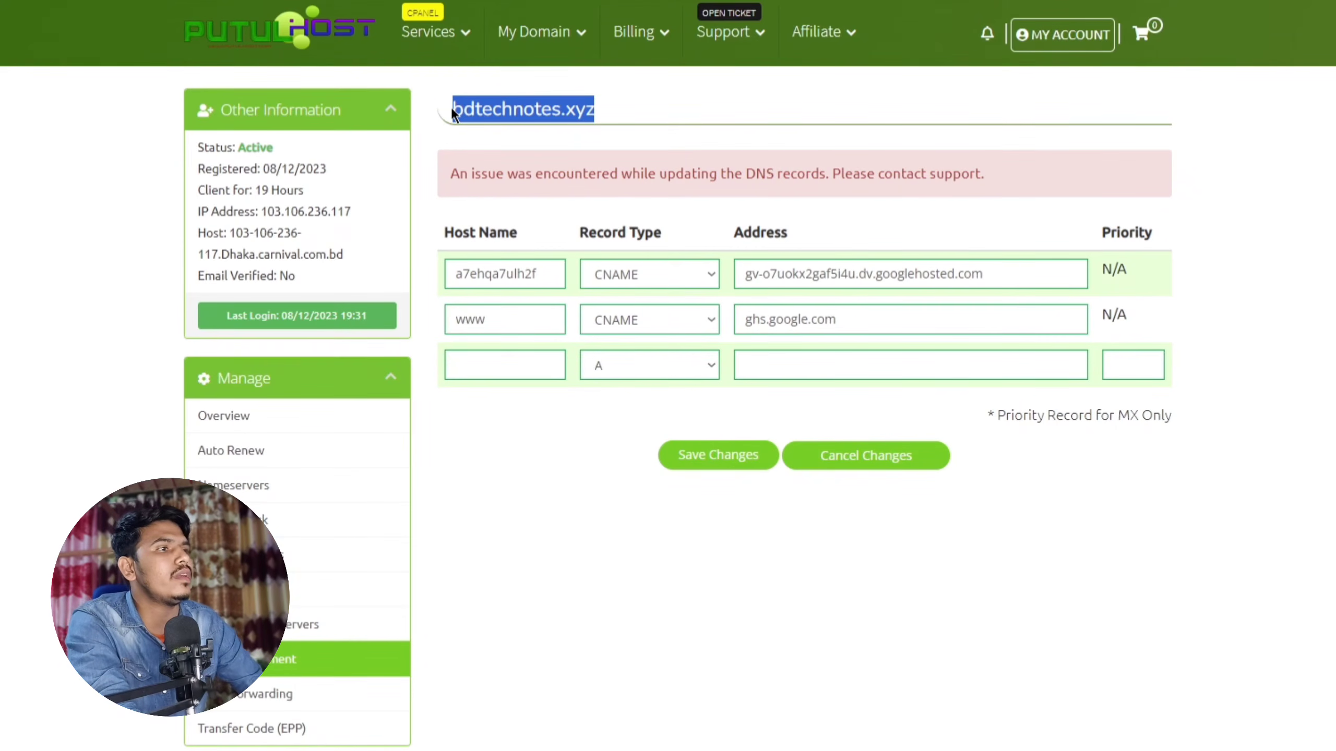
left_click(476, 367)
key("ctrl+v")
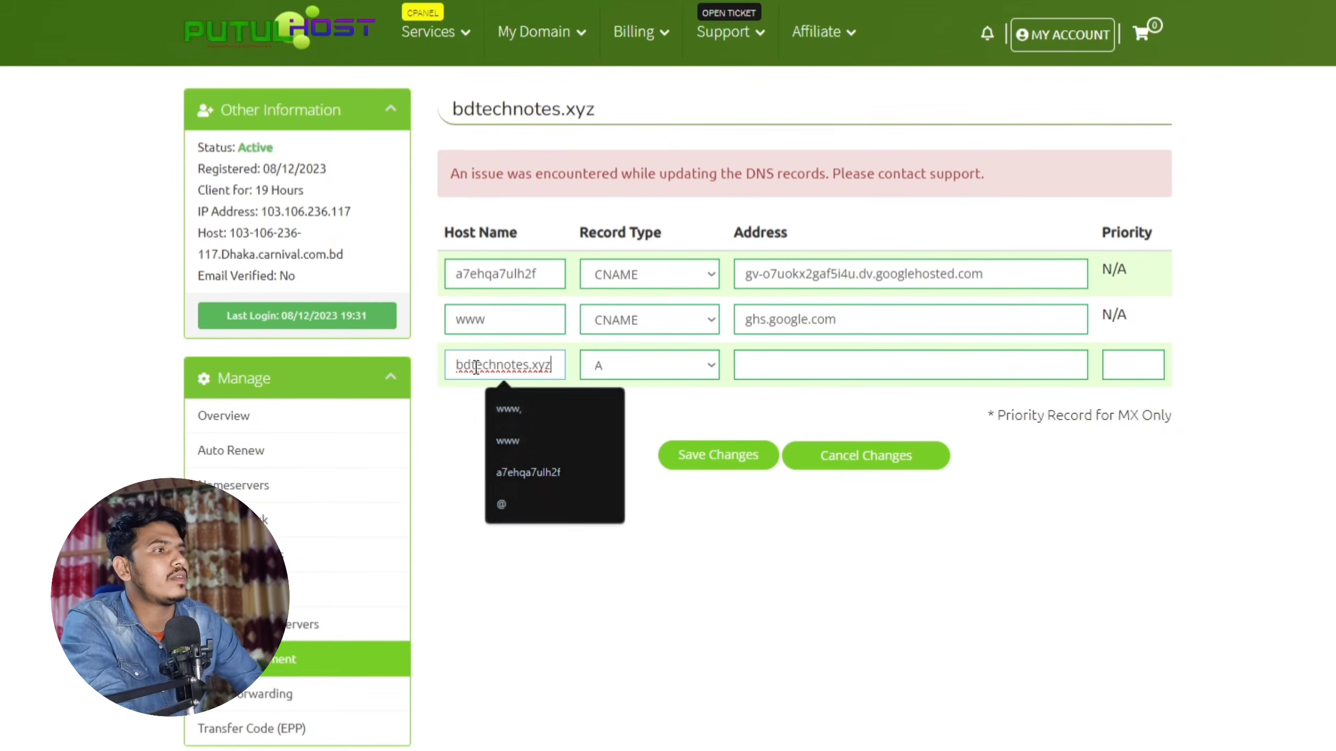
left_click(644, 377)
left_click(644, 376)
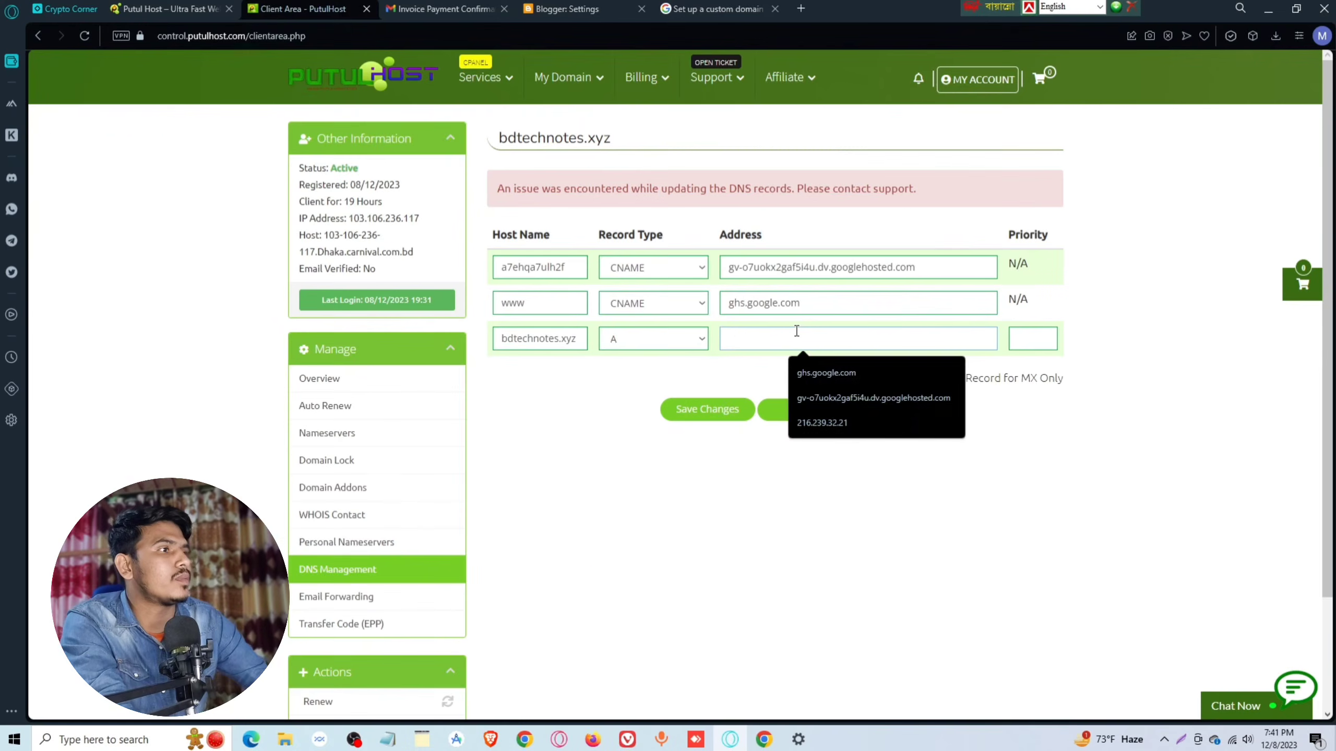
key("ctrl+v")
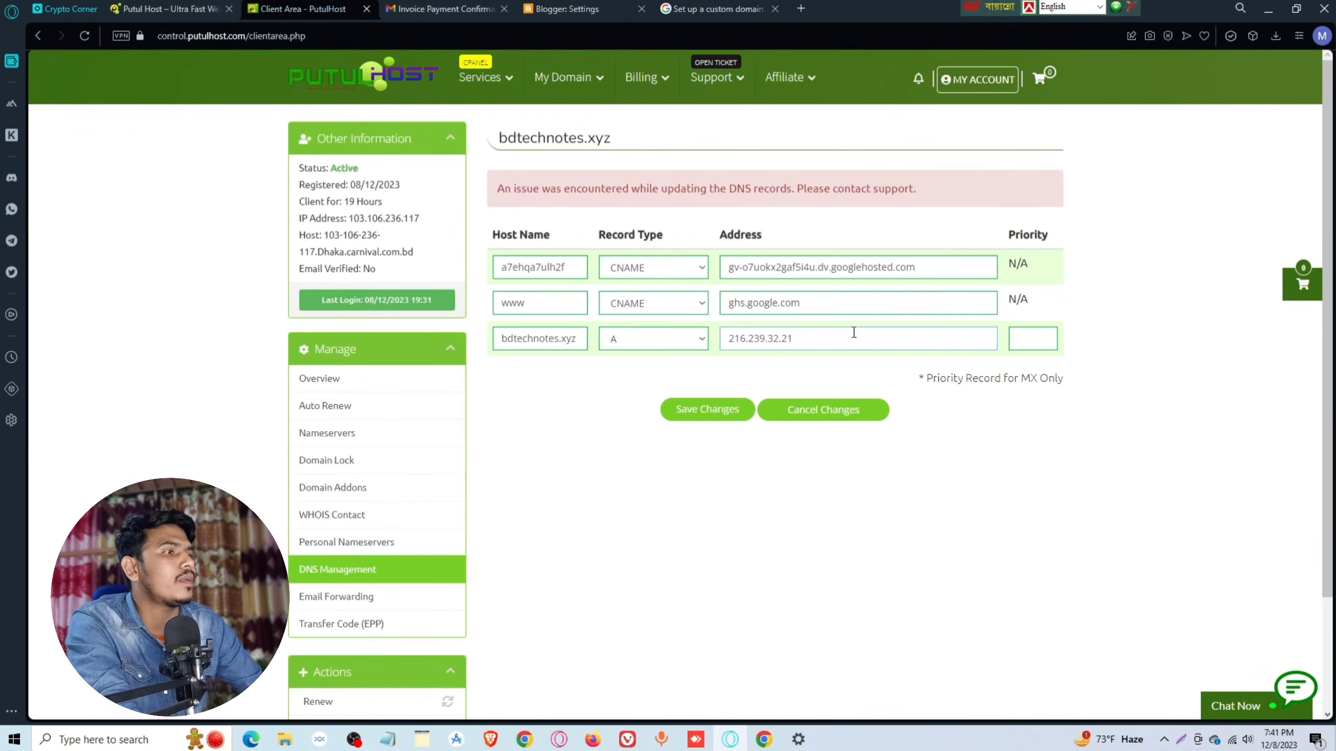
left_click(711, 412)
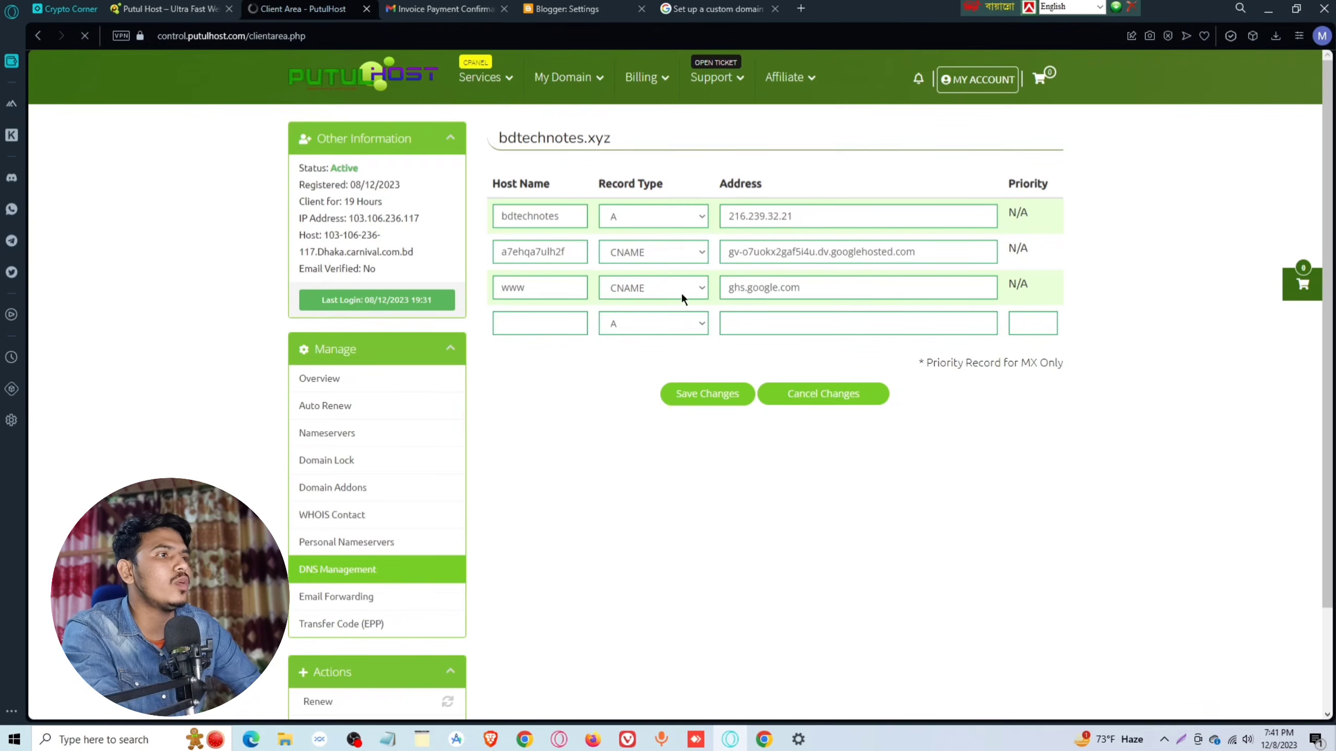
Add a second bdtechnotes.xyz A record pointing to 216.239.34.21 and save it.
left_click(530, 324)
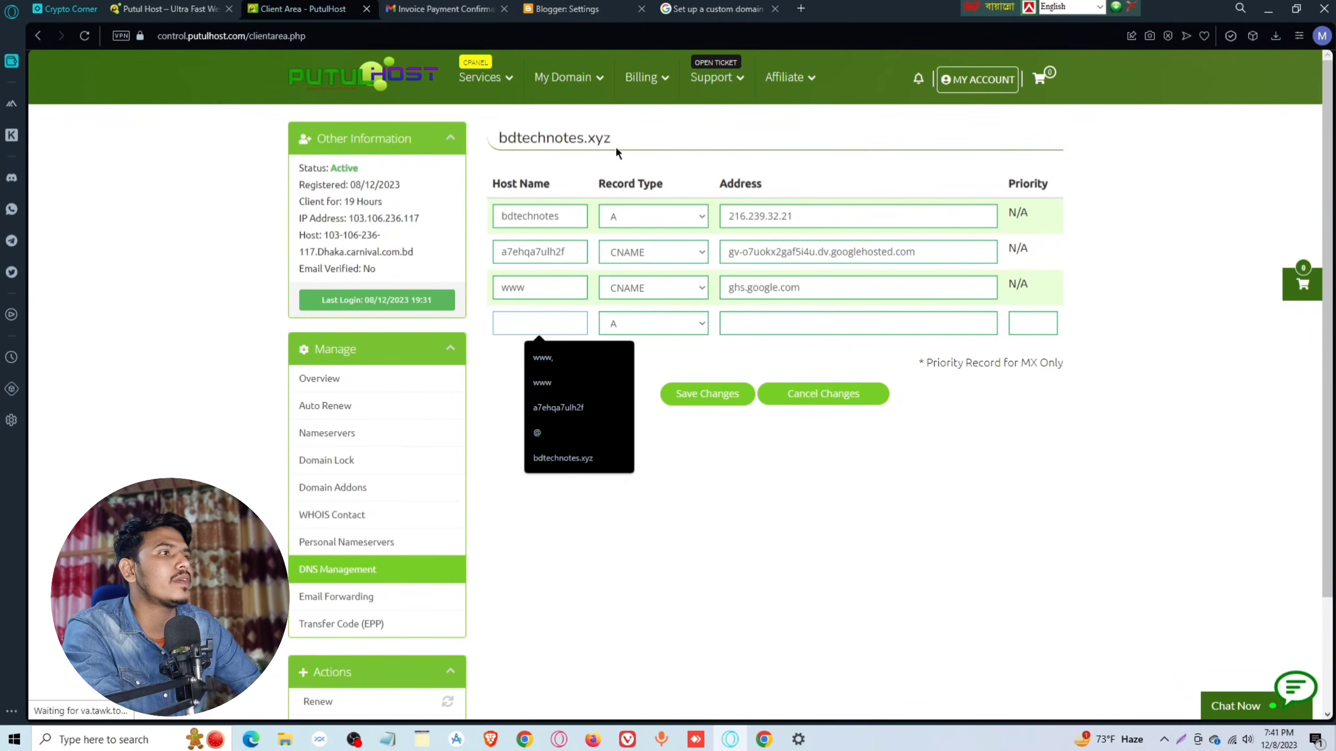
left_click_drag(612, 138, 501, 139)
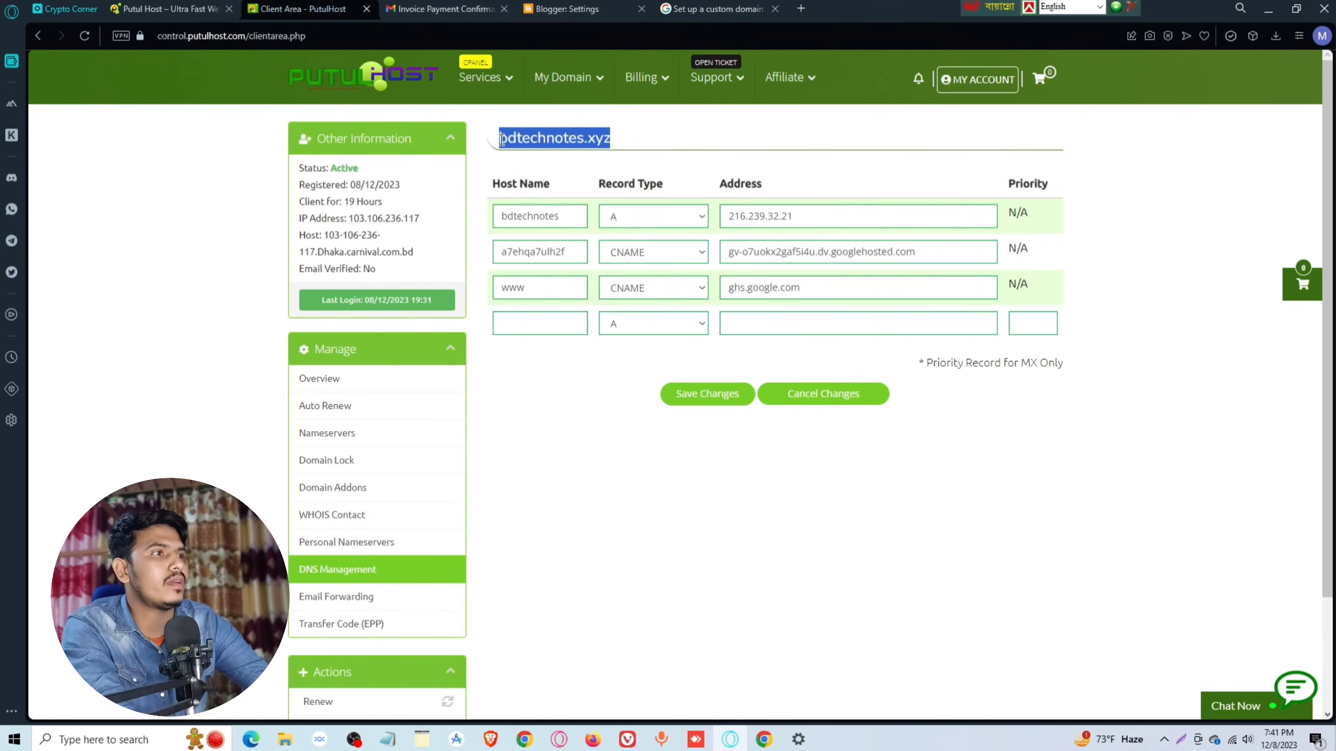
left_click(517, 318)
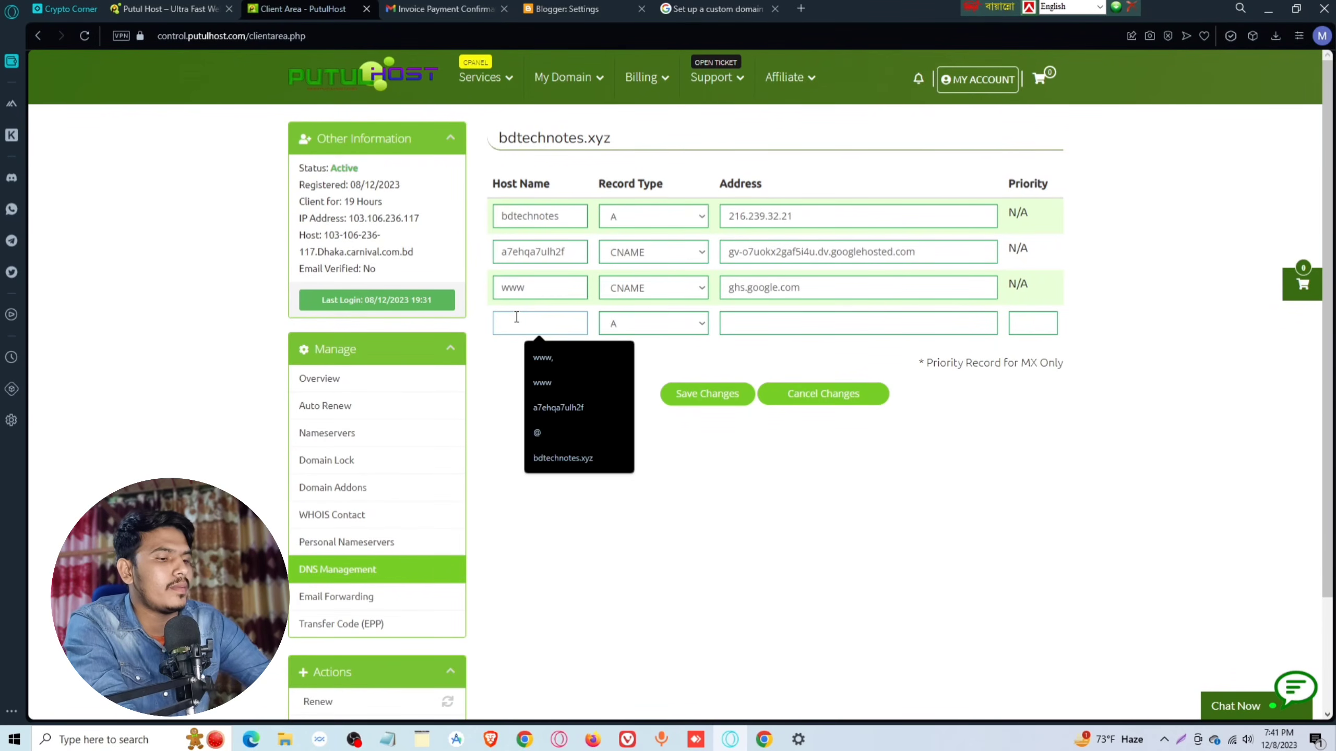
key("ctrl+v")
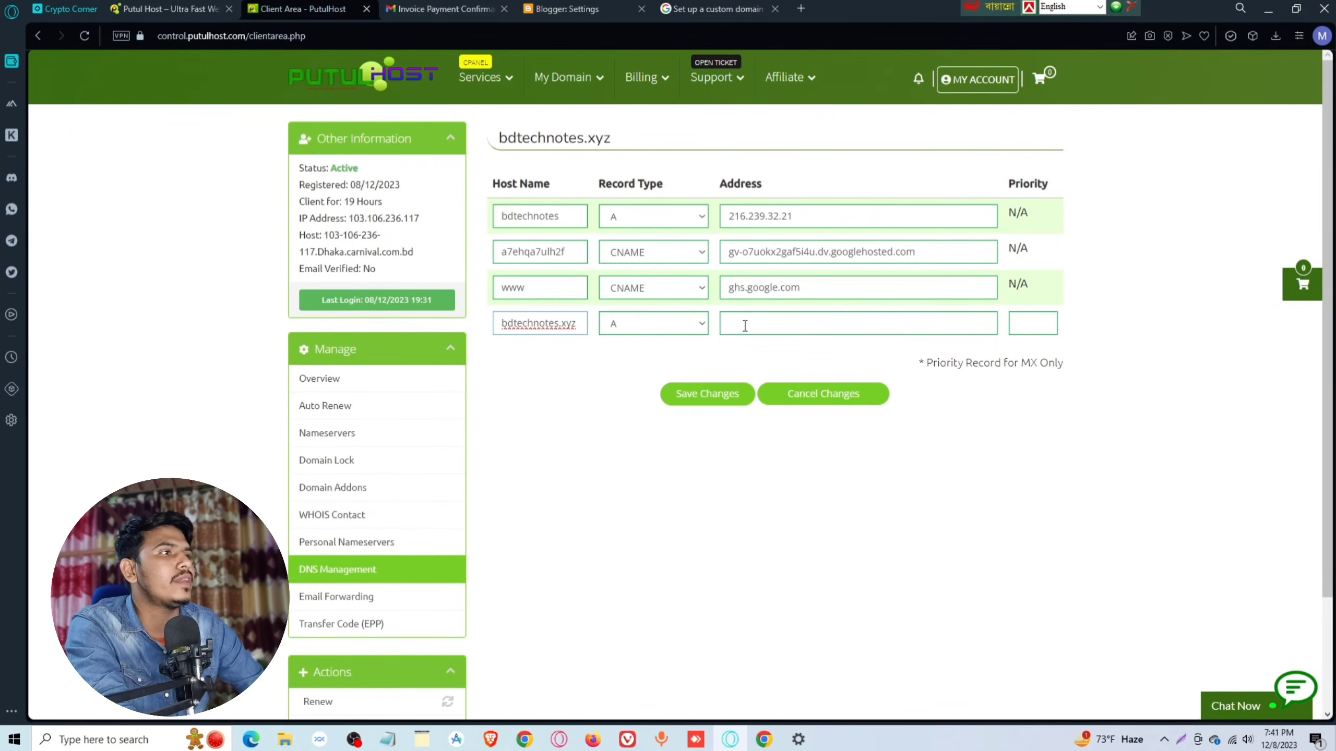
left_click(710, 8)
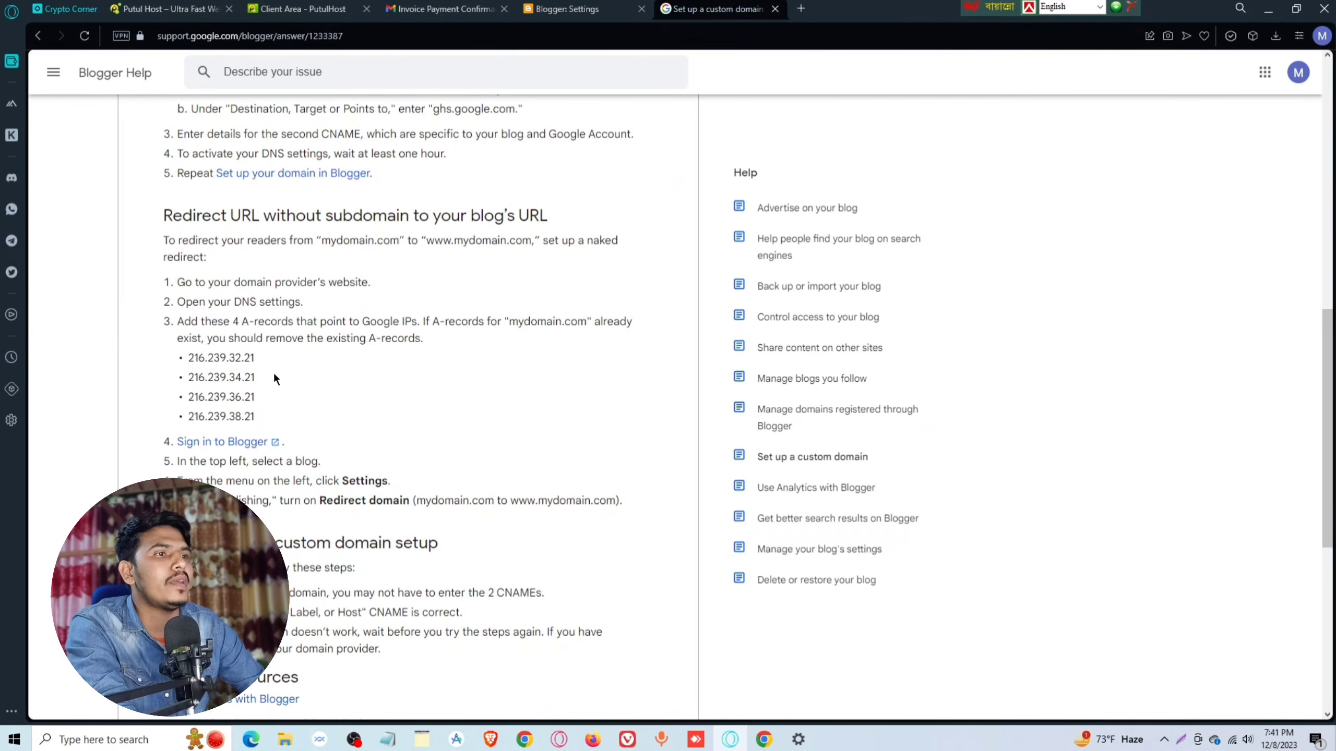
left_click_drag(271, 374, 181, 378)
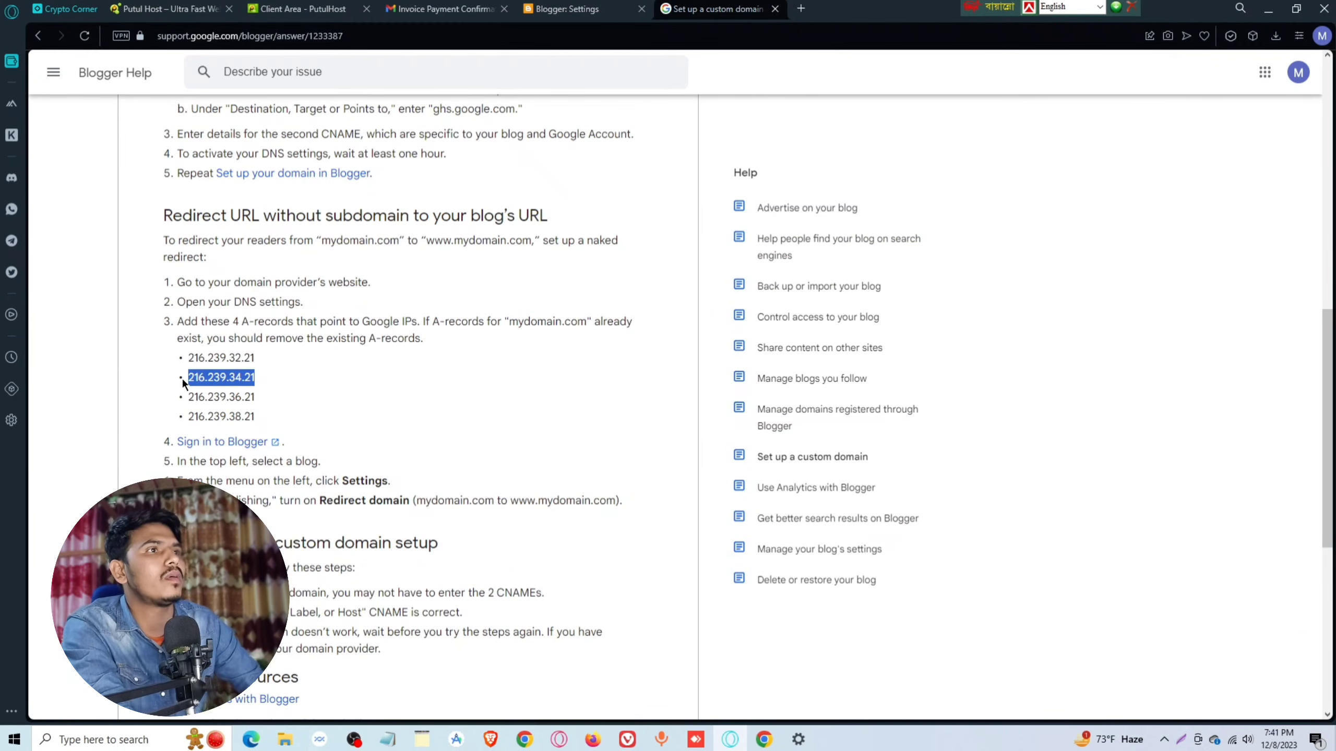
left_click(306, 9)
left_click(745, 313)
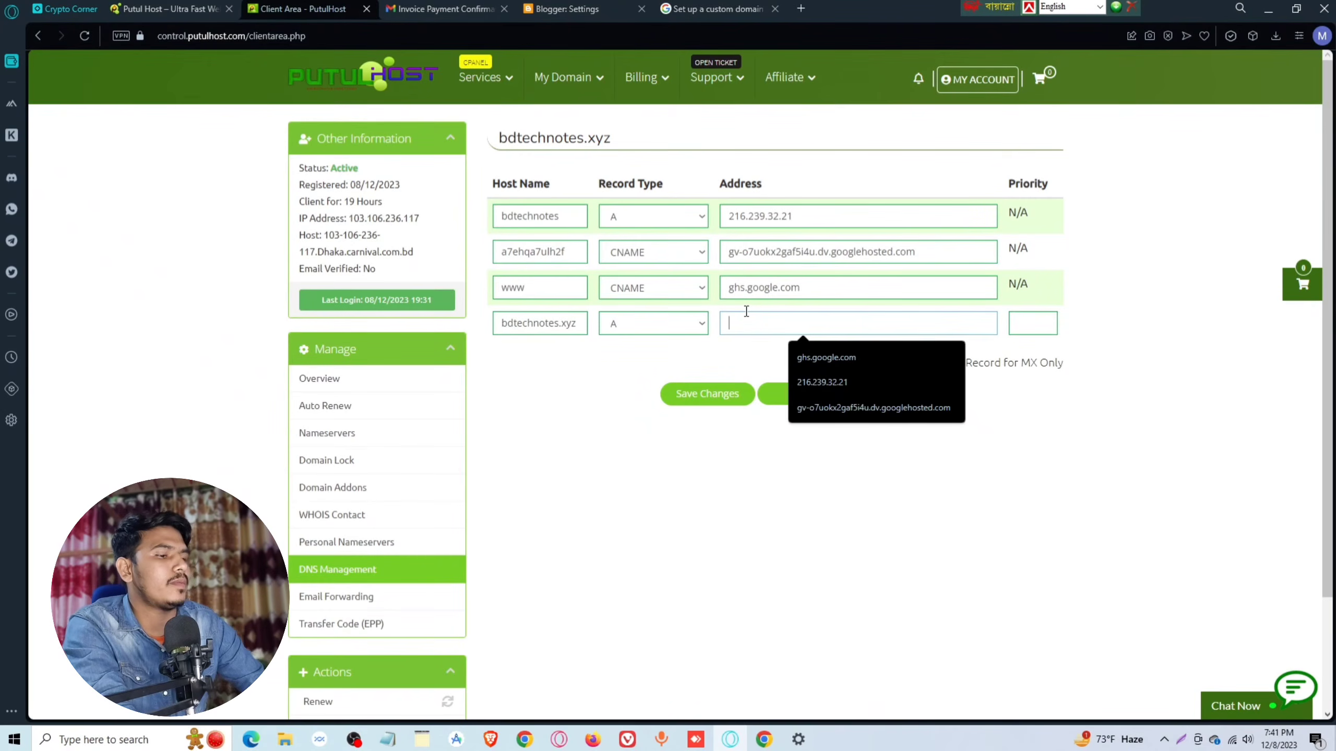
key("ctrl+v")
left_click(721, 391)
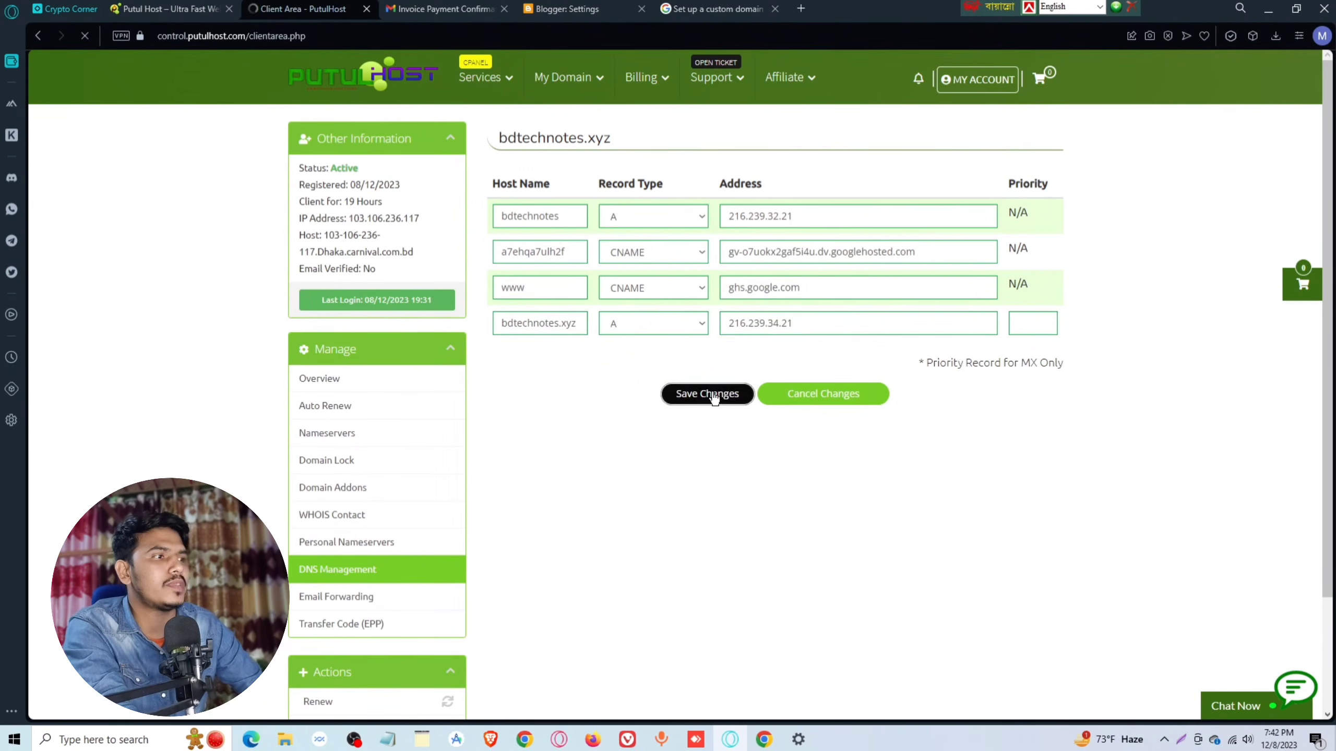
Copy the third Google IP 216.239.36.21 from the help article.
left_click(735, 10)
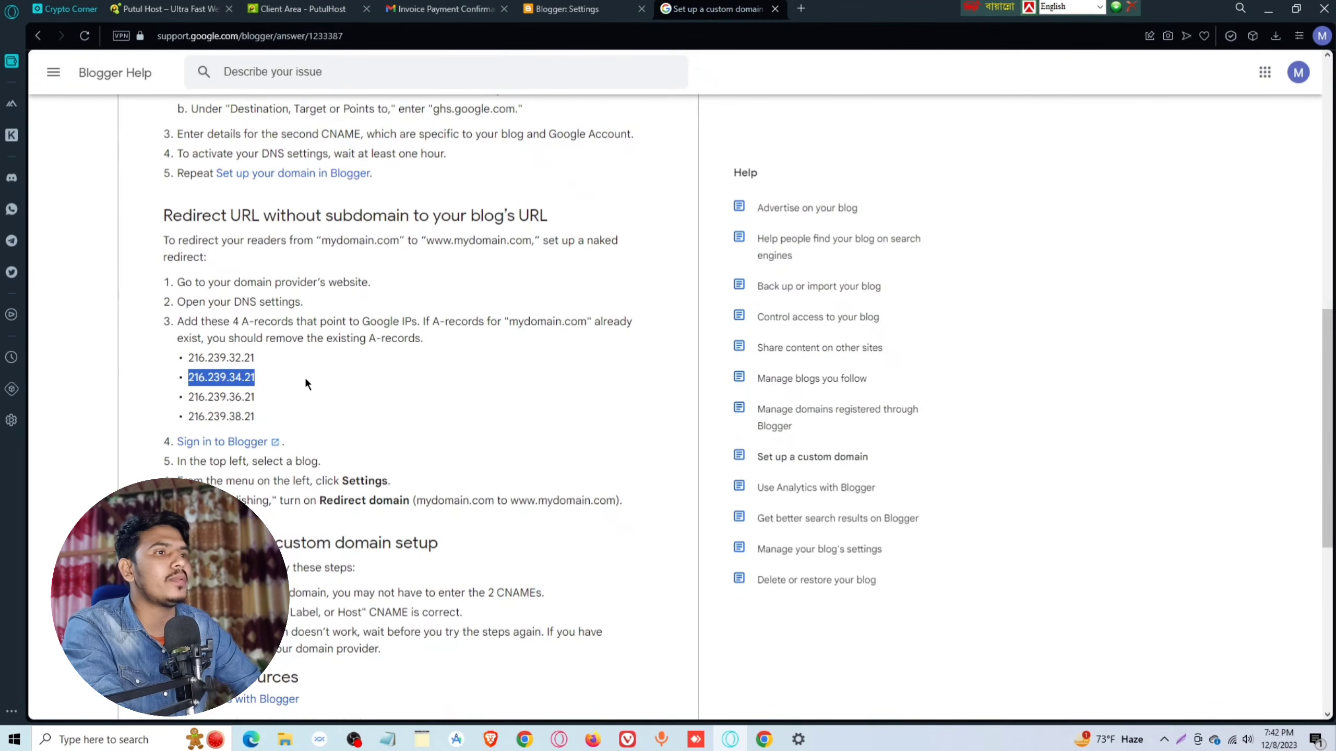
left_click_drag(274, 395, 198, 398)
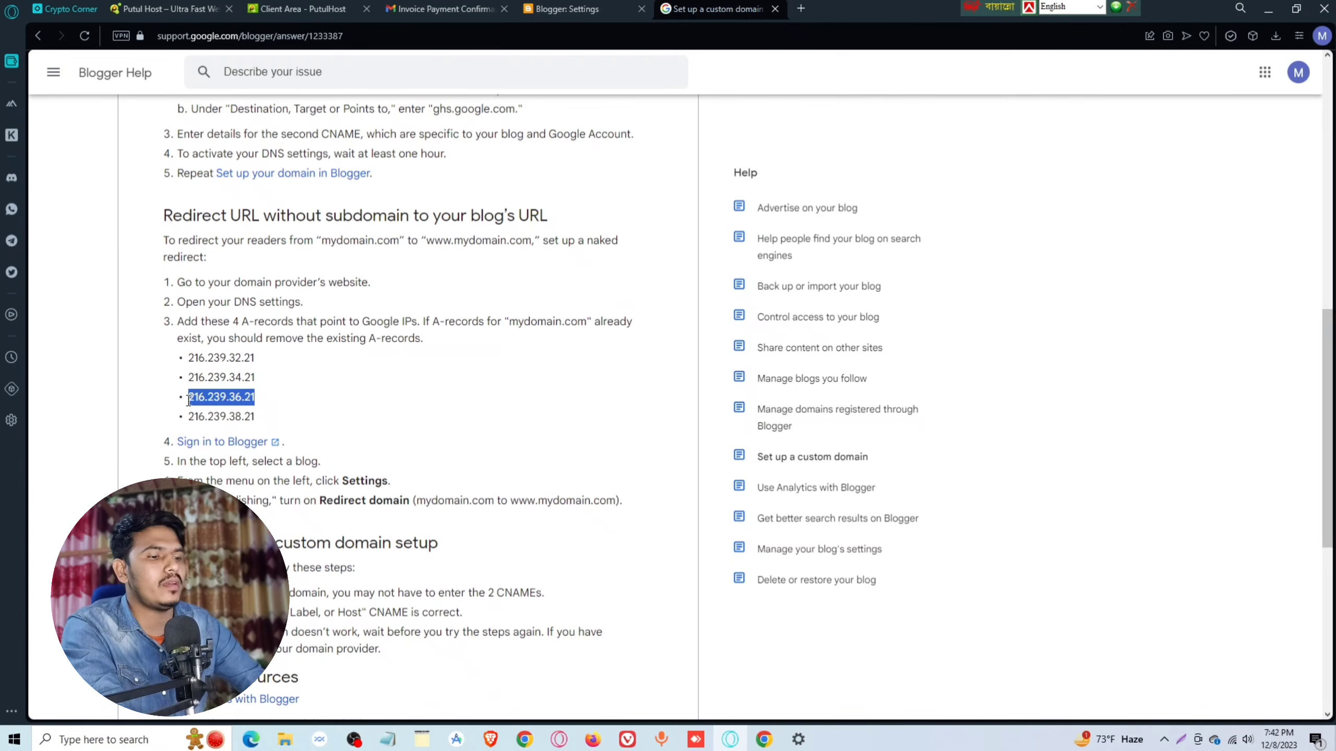
left_click(296, 8)
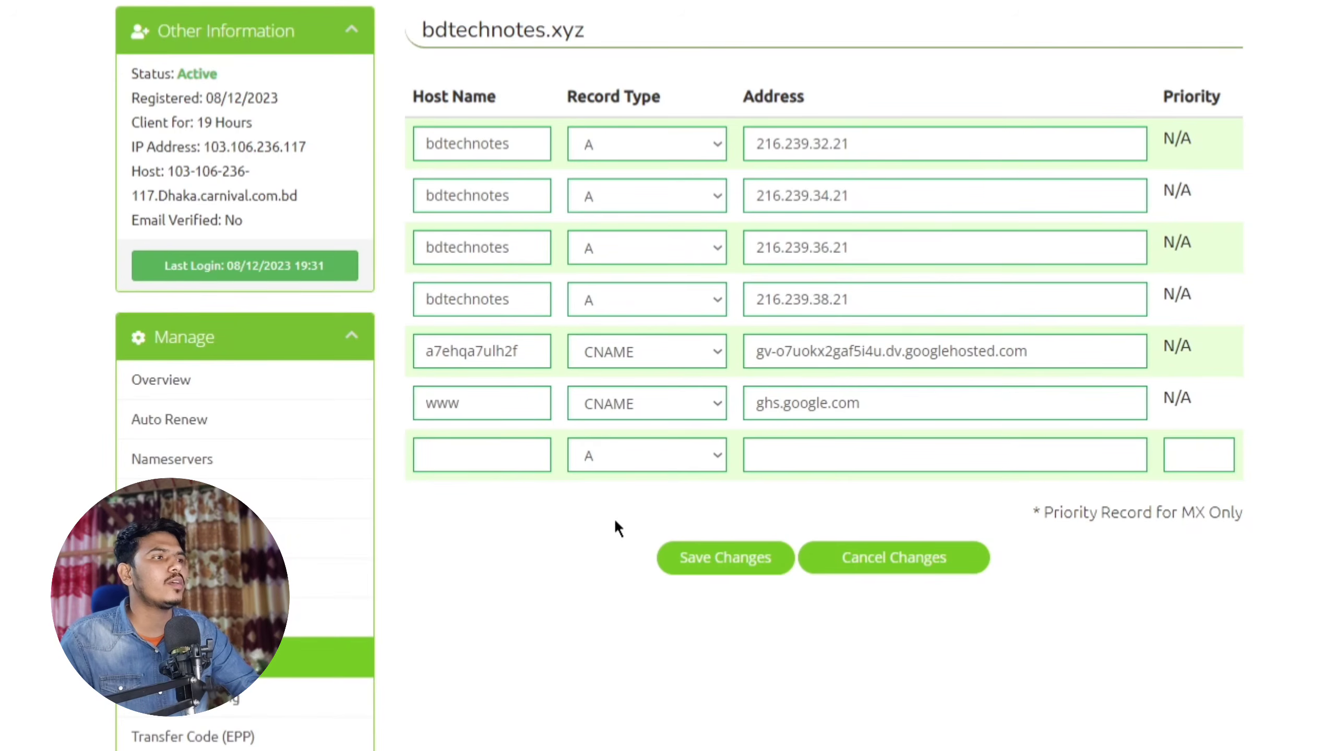
Check bdtechnotes.xyz's nameservers, then return to Blogger's custom domain dialog.
left_click(211, 461)
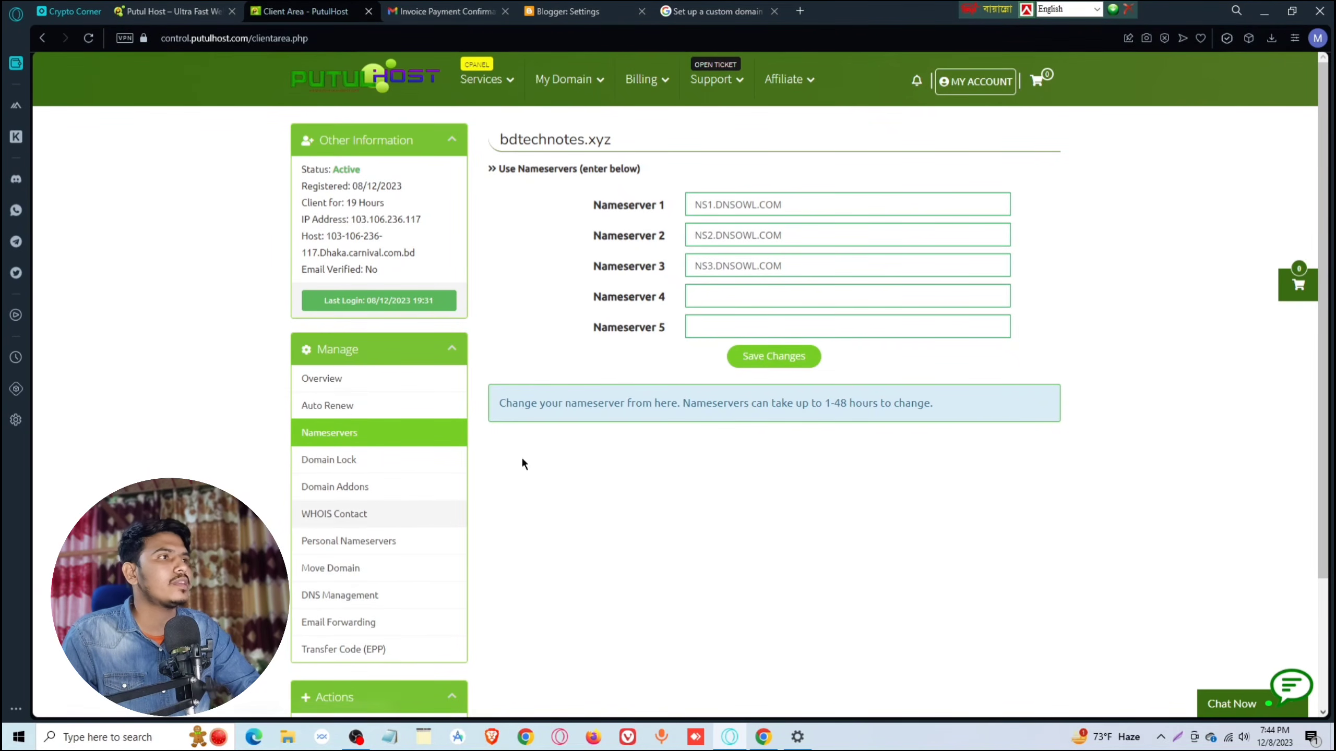
left_click(574, 12)
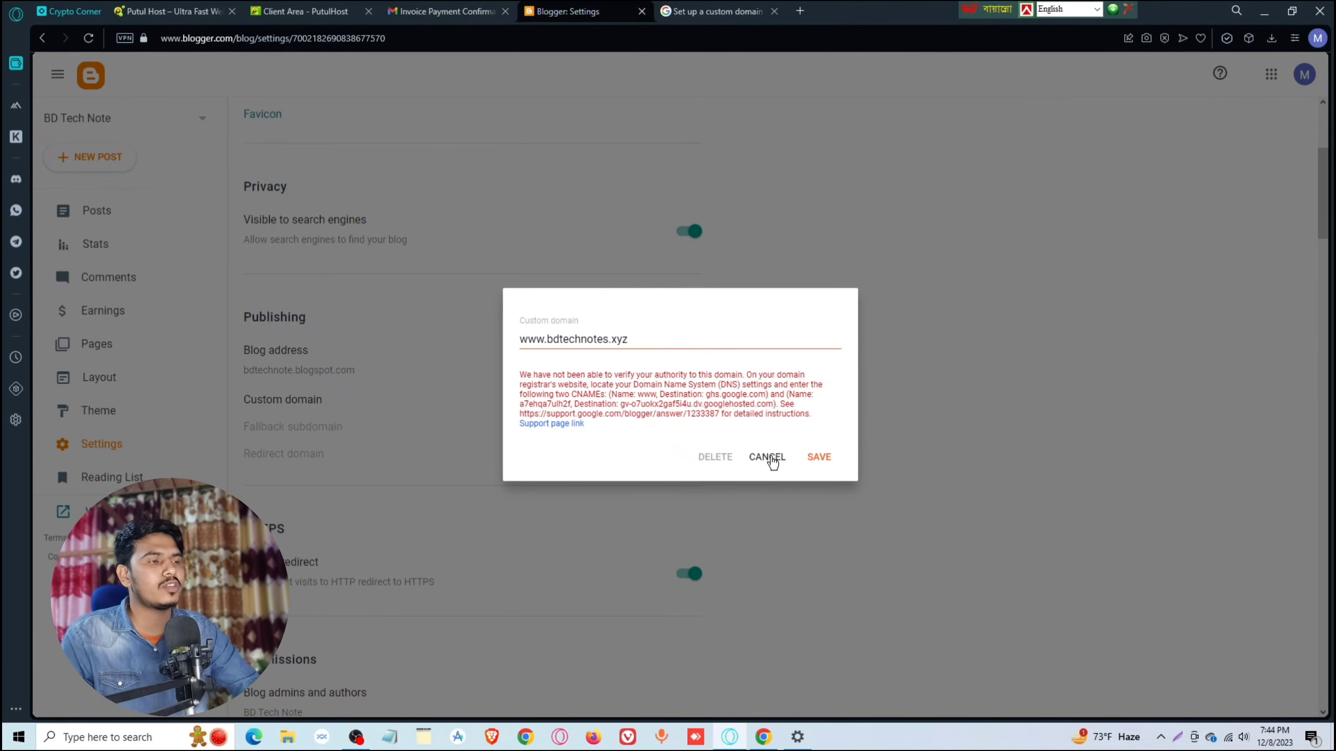
left_click(828, 457)
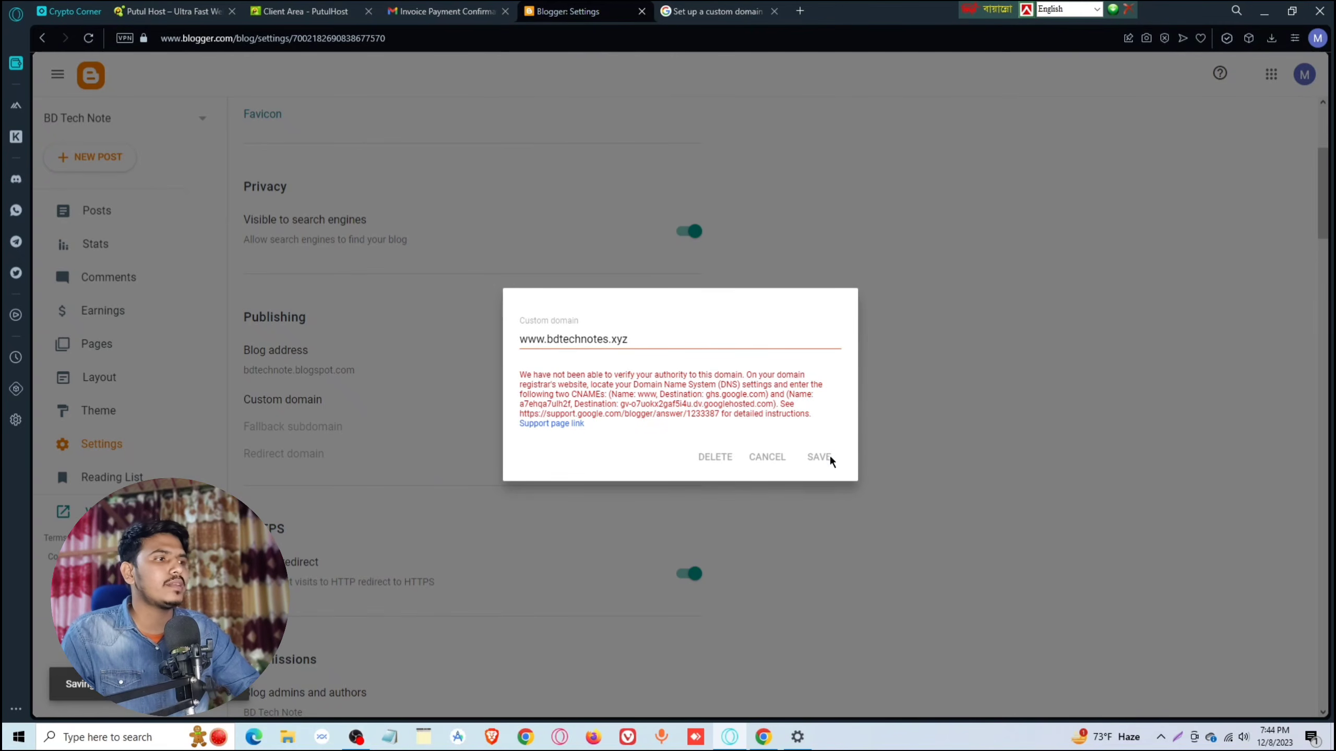
left_click(768, 456)
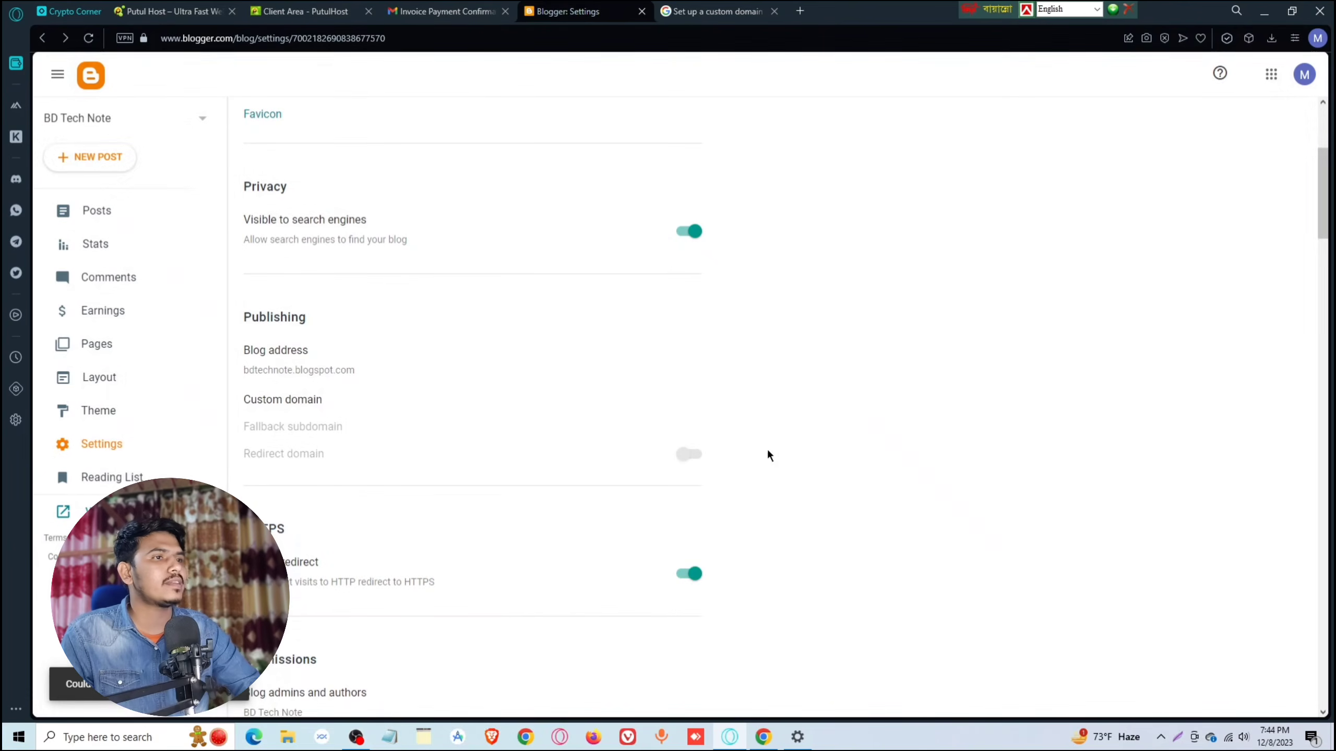
left_click(264, 402)
left_click(600, 343)
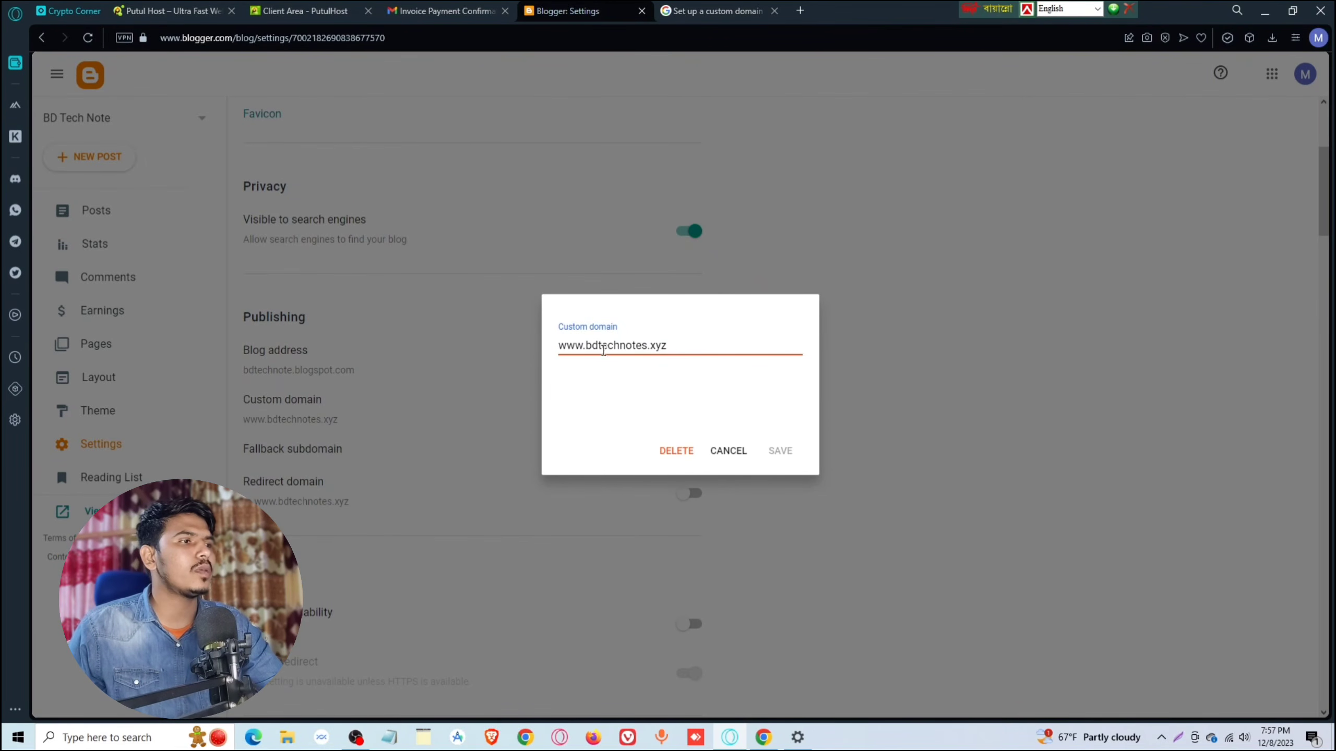
left_click(666, 347)
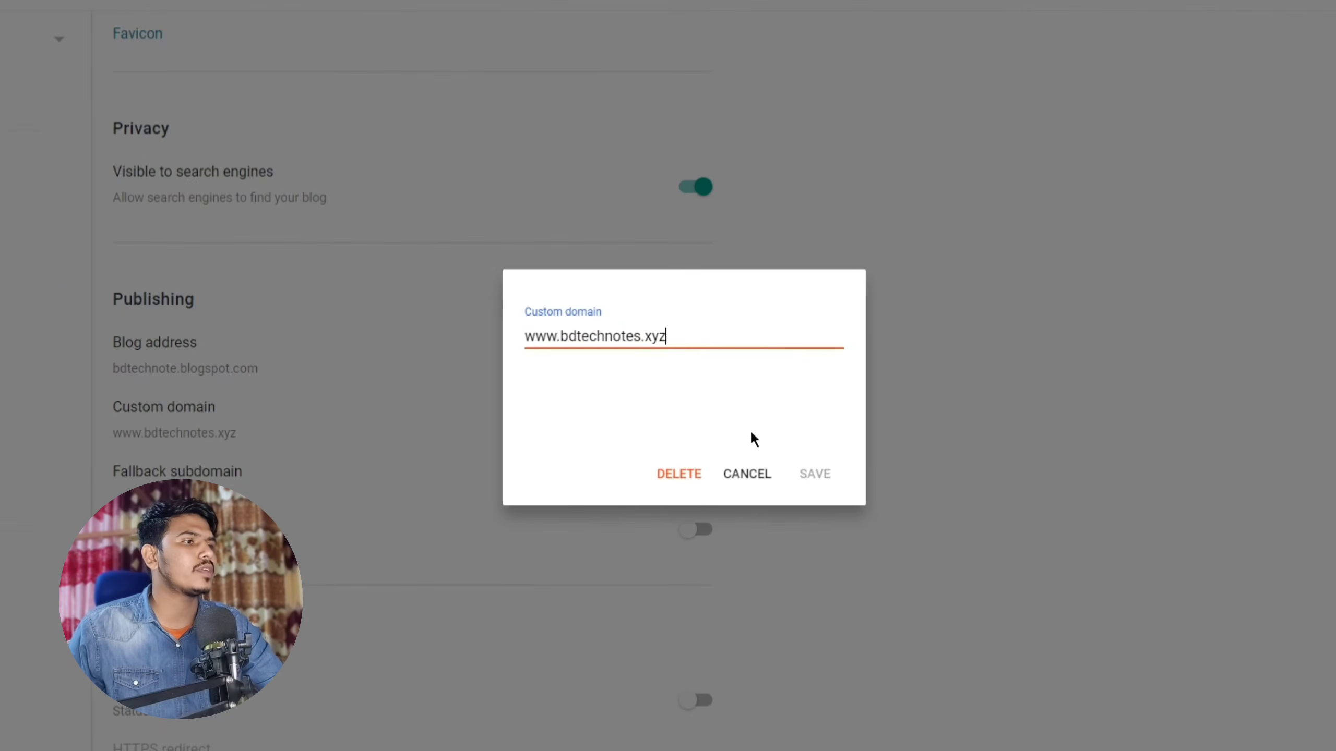
left_click(810, 475)
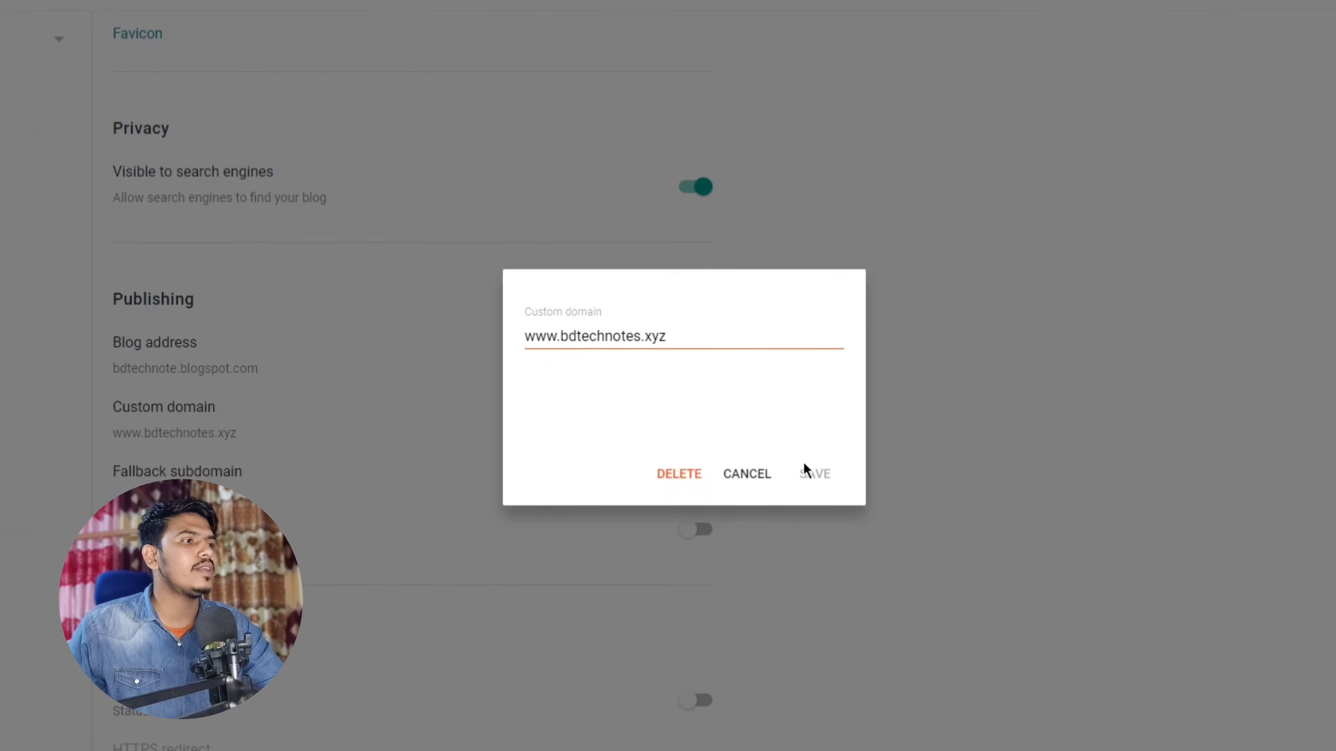
left_click(756, 475)
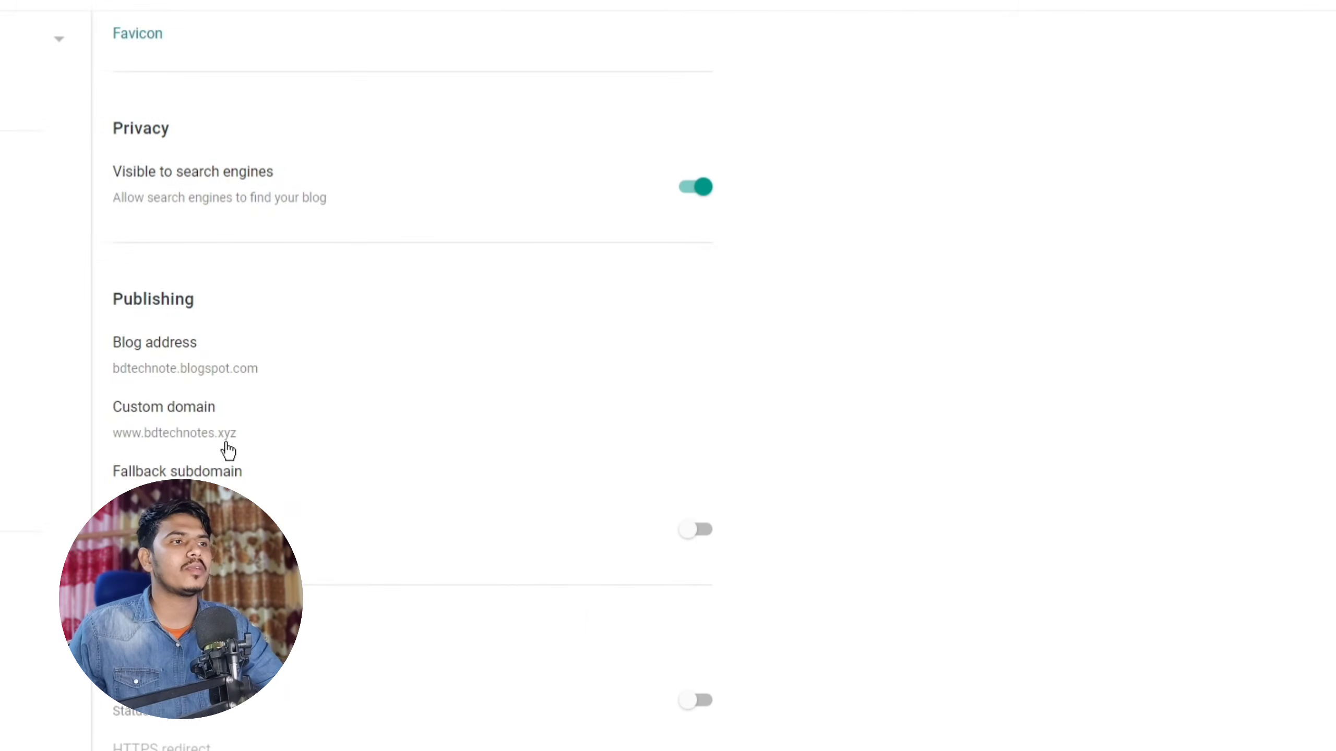
left_click(239, 432)
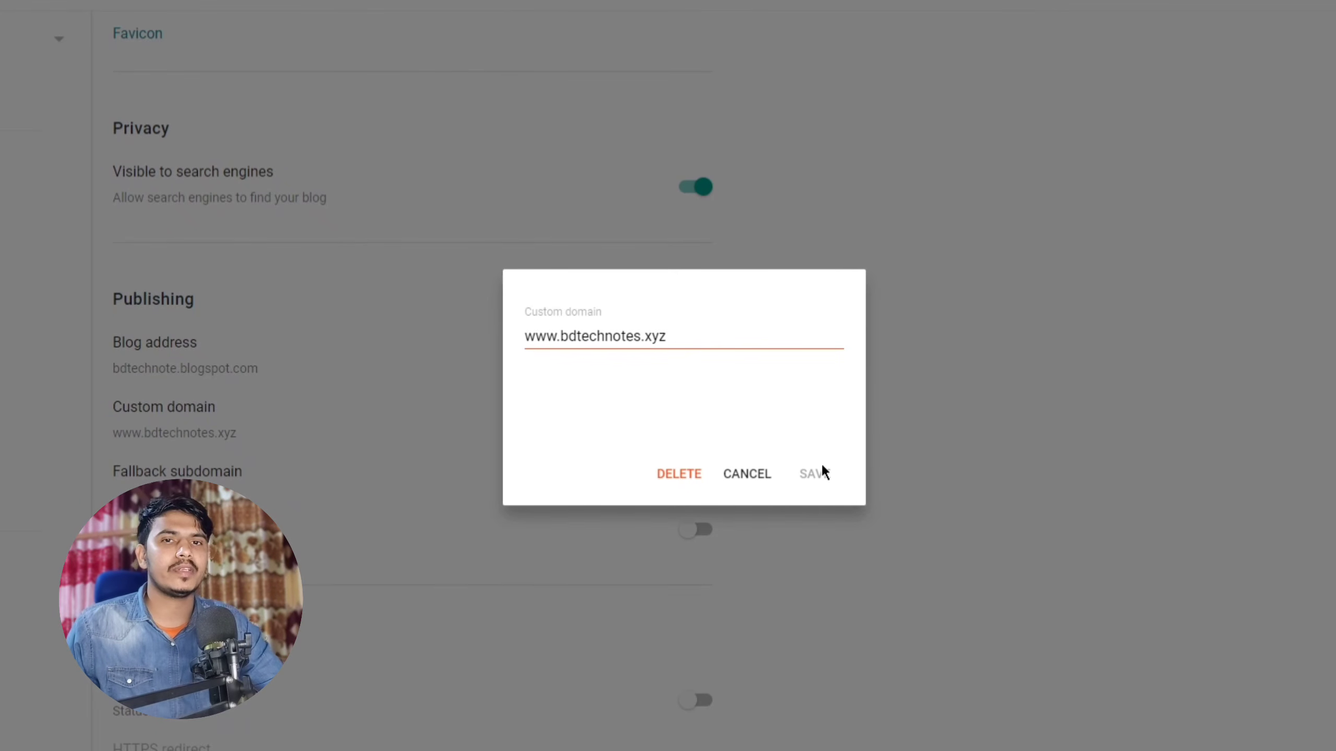
left_click(749, 473)
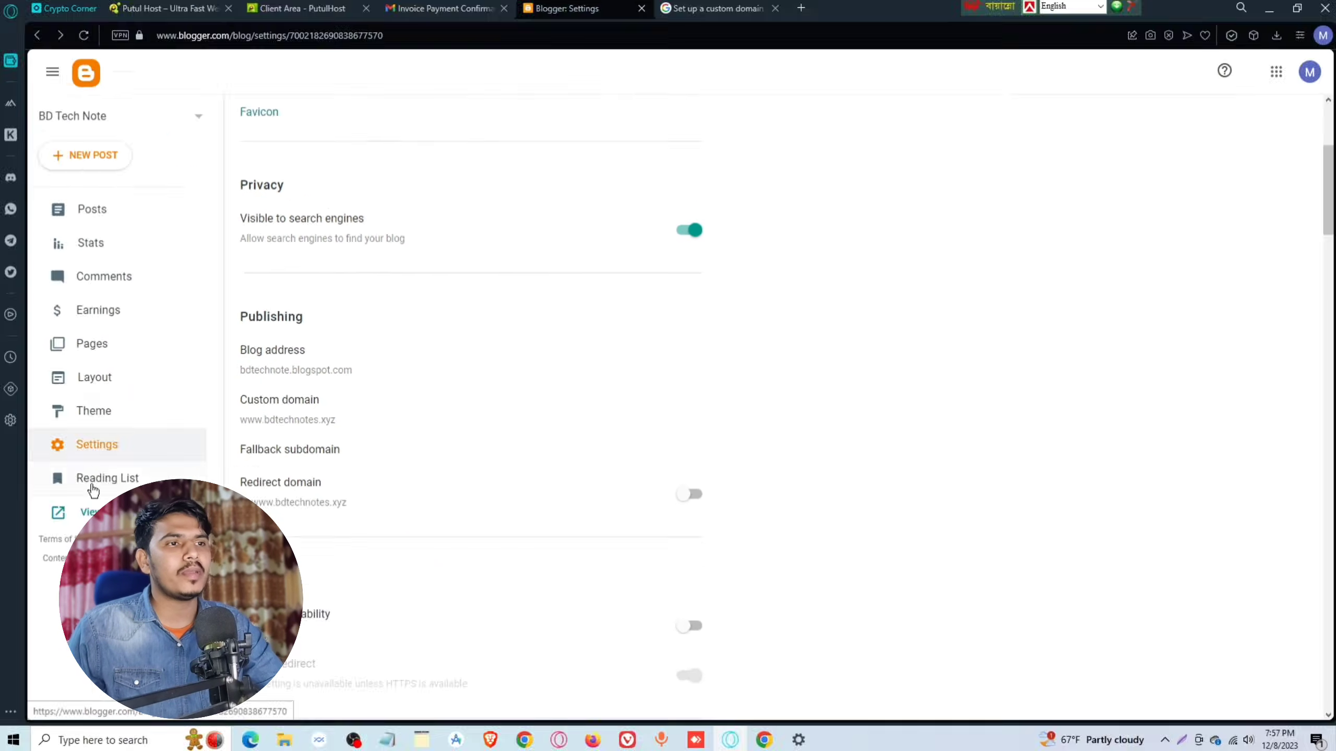
left_click(68, 513)
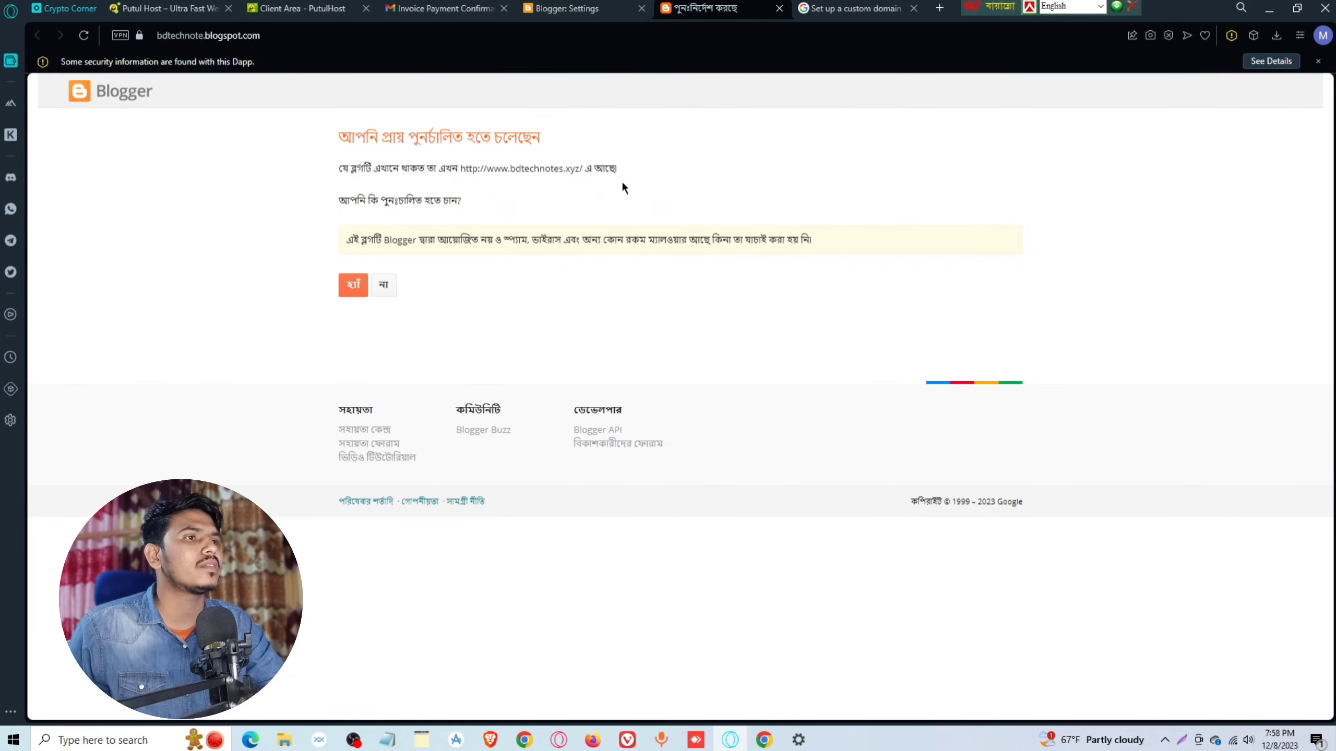
left_click(352, 288)
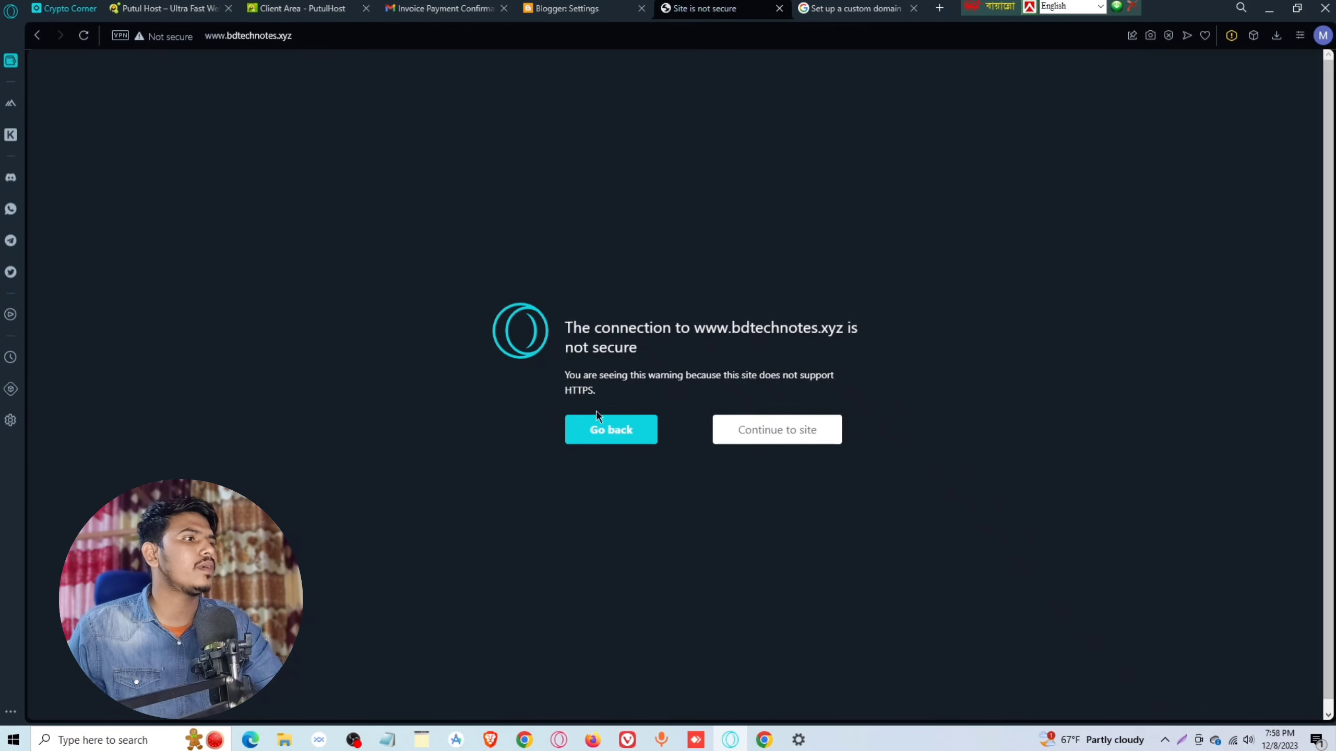
left_click(766, 434)
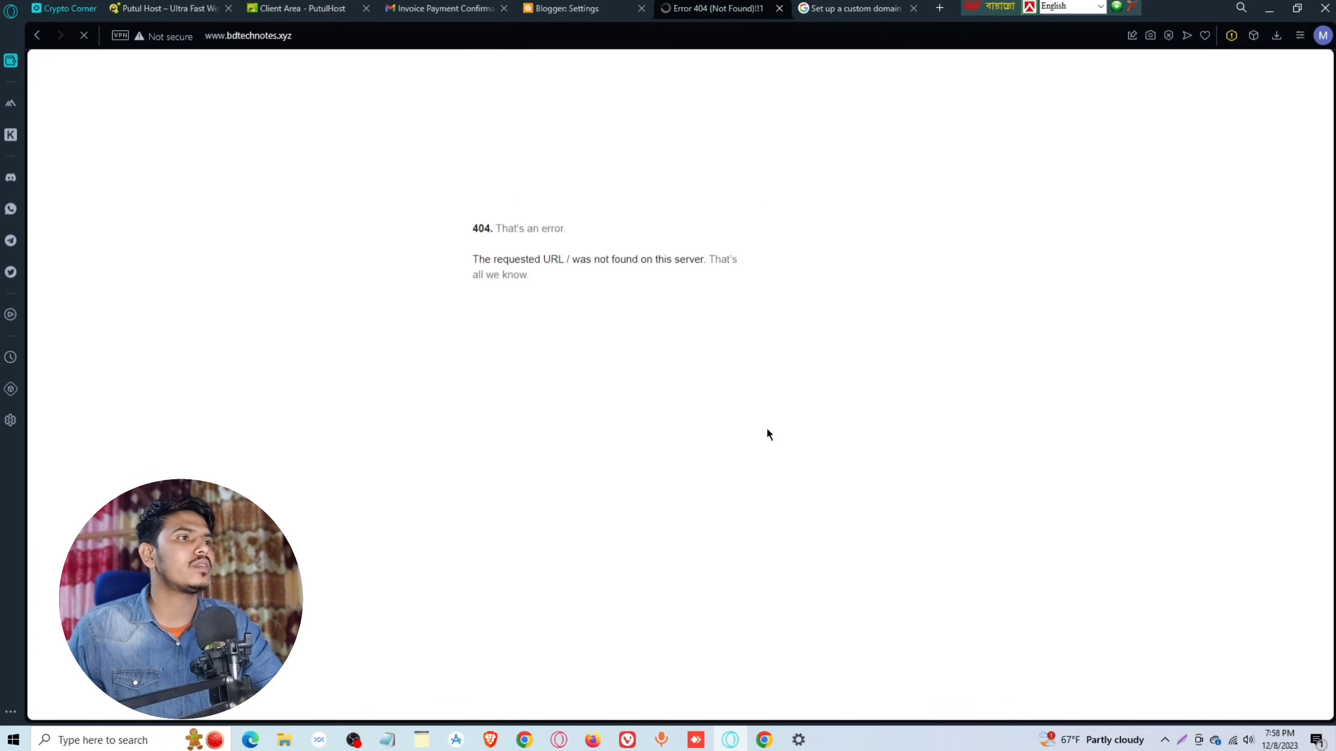
left_click(173, 8)
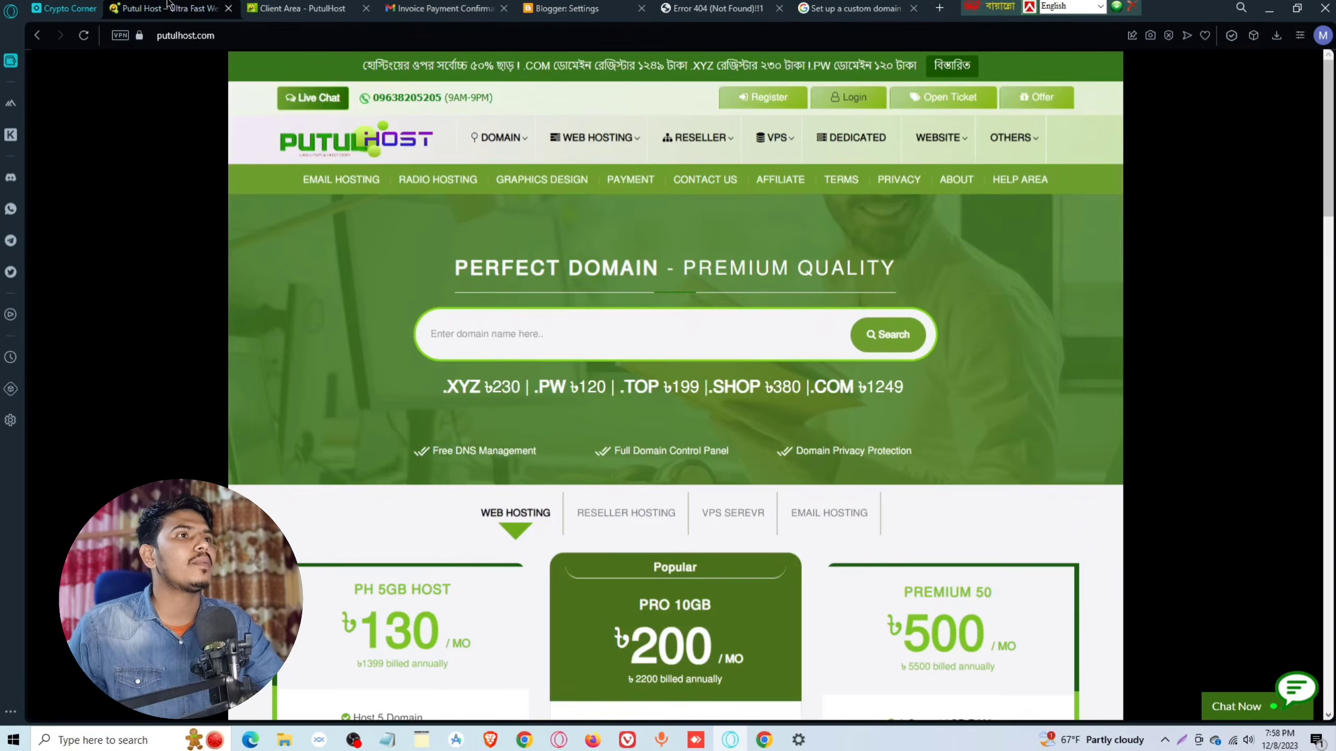
left_click(576, 7)
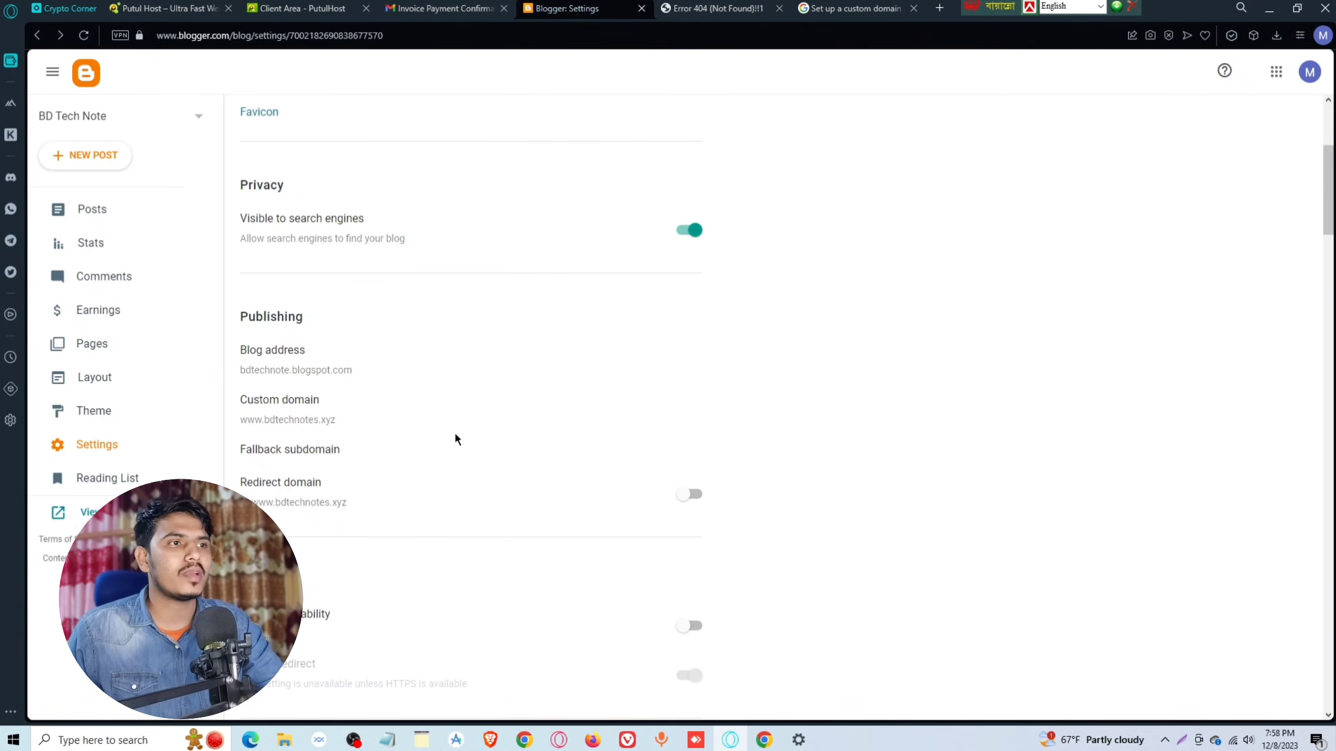
Switch on Redirect domain, HTTPS availability and HTTPS redirect under Blogger's Publishing and HTTPS settings.
scroll(308, 426, "down", 2)
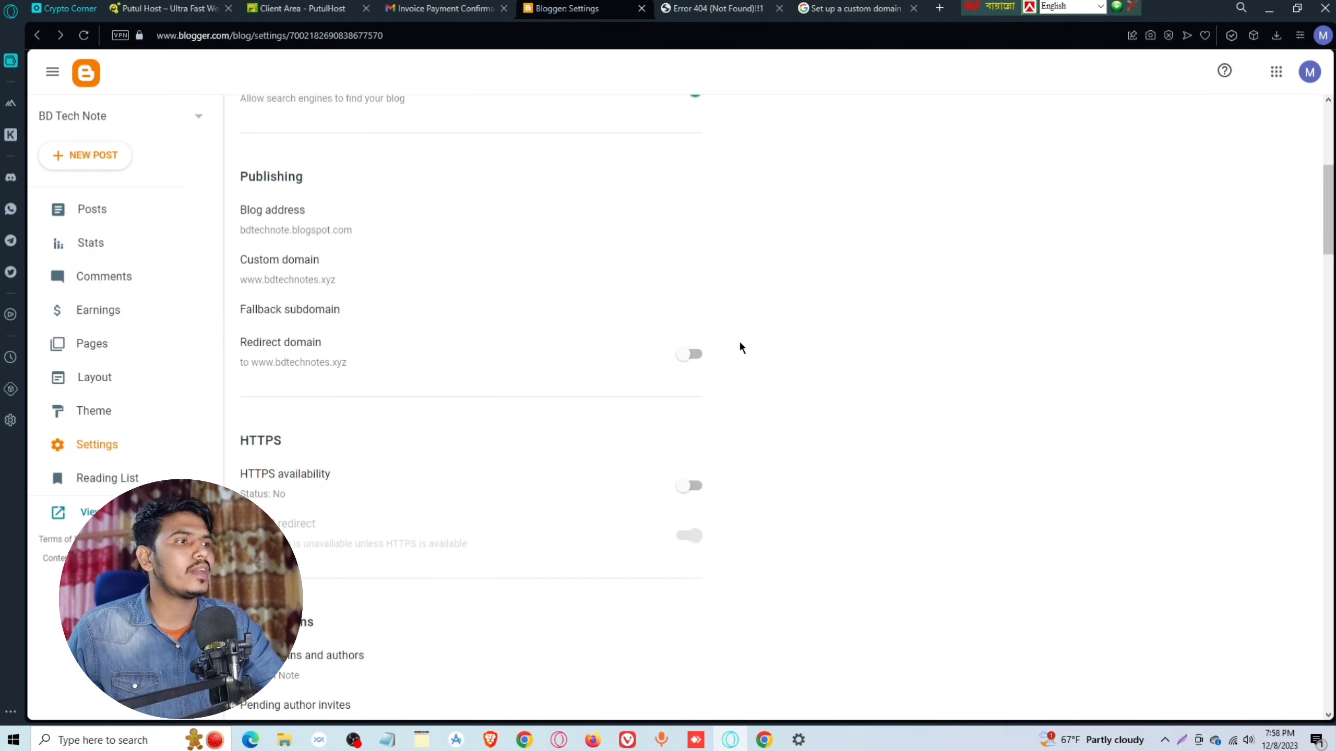
left_click(689, 354)
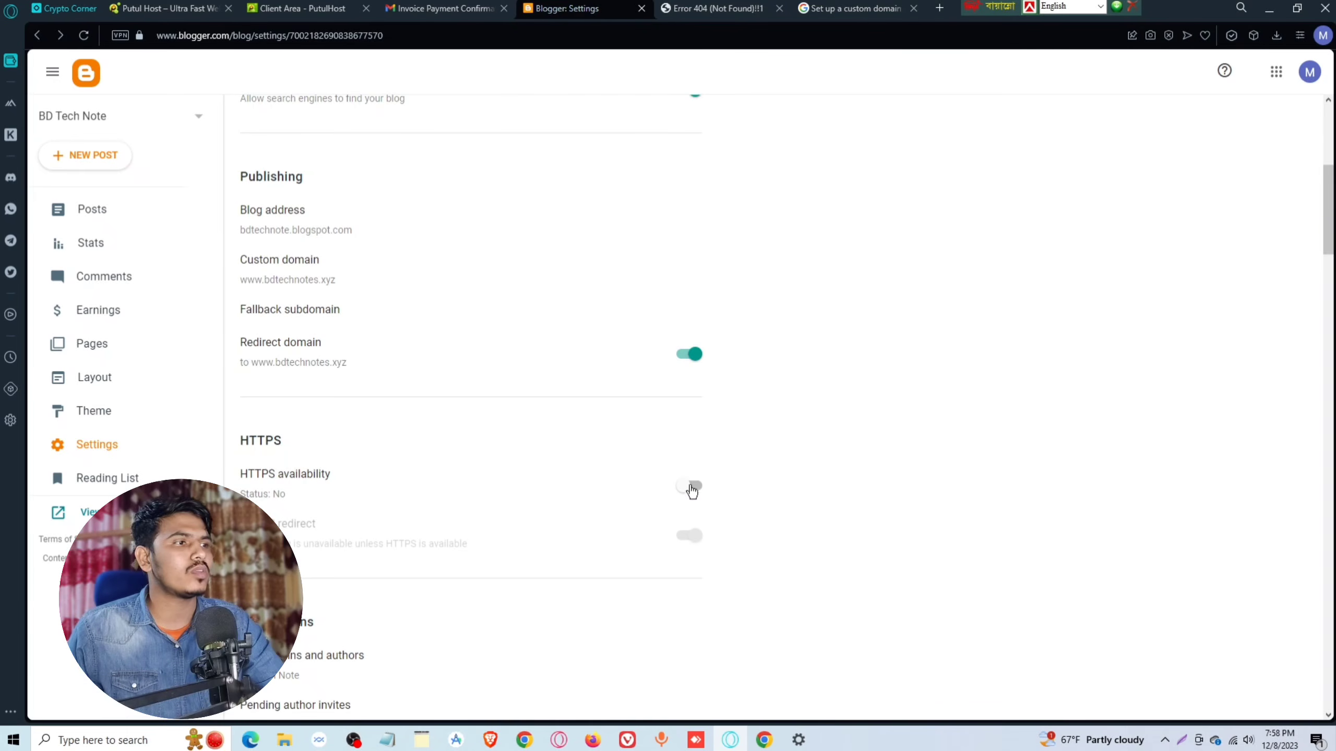
left_click(690, 486)
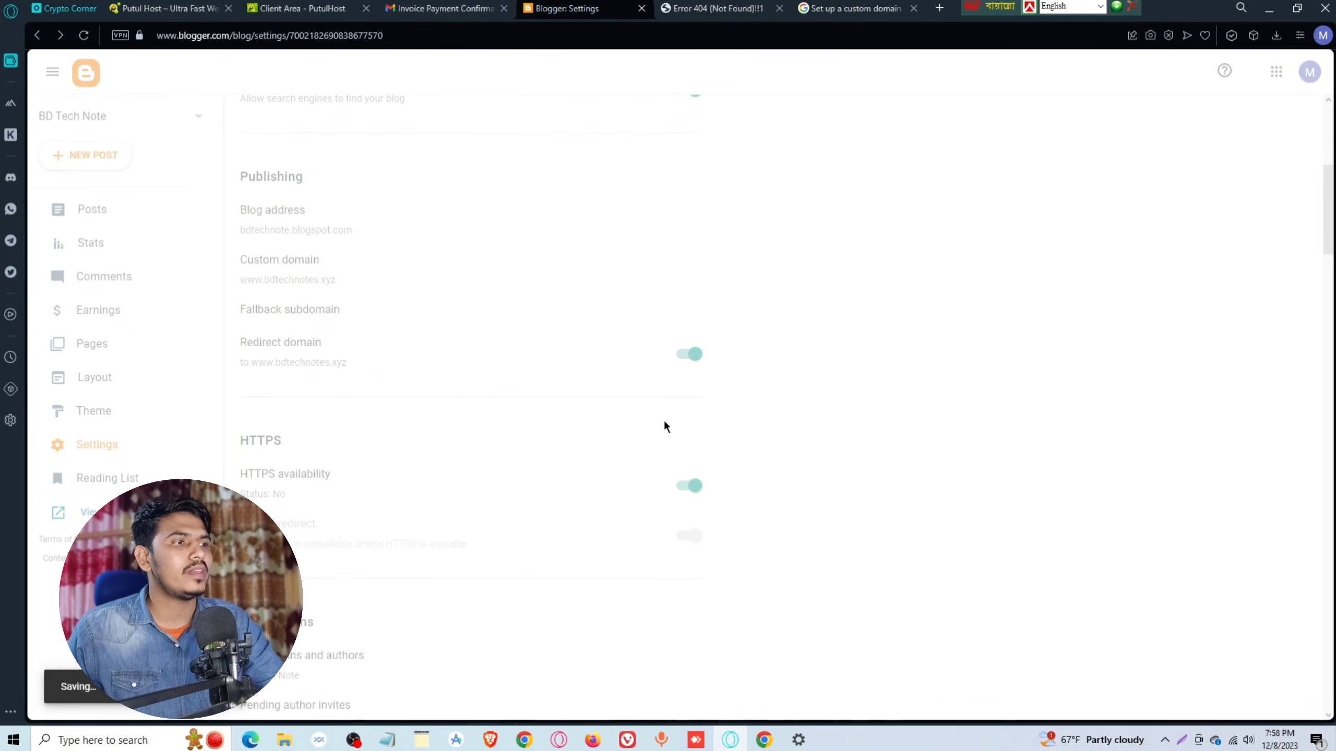
left_click(696, 535)
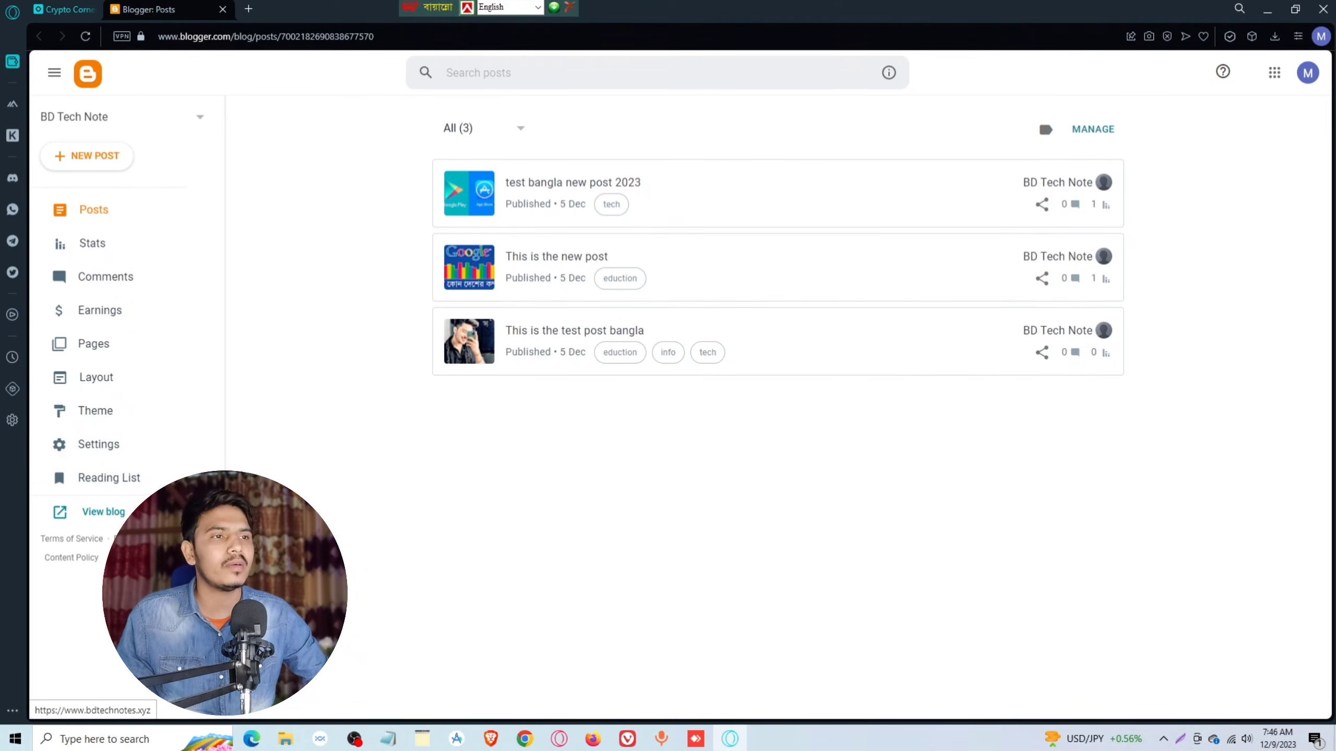
Open the live BD Tech Note blog in a new tab and scroll through its posts.
left_click(119, 514)
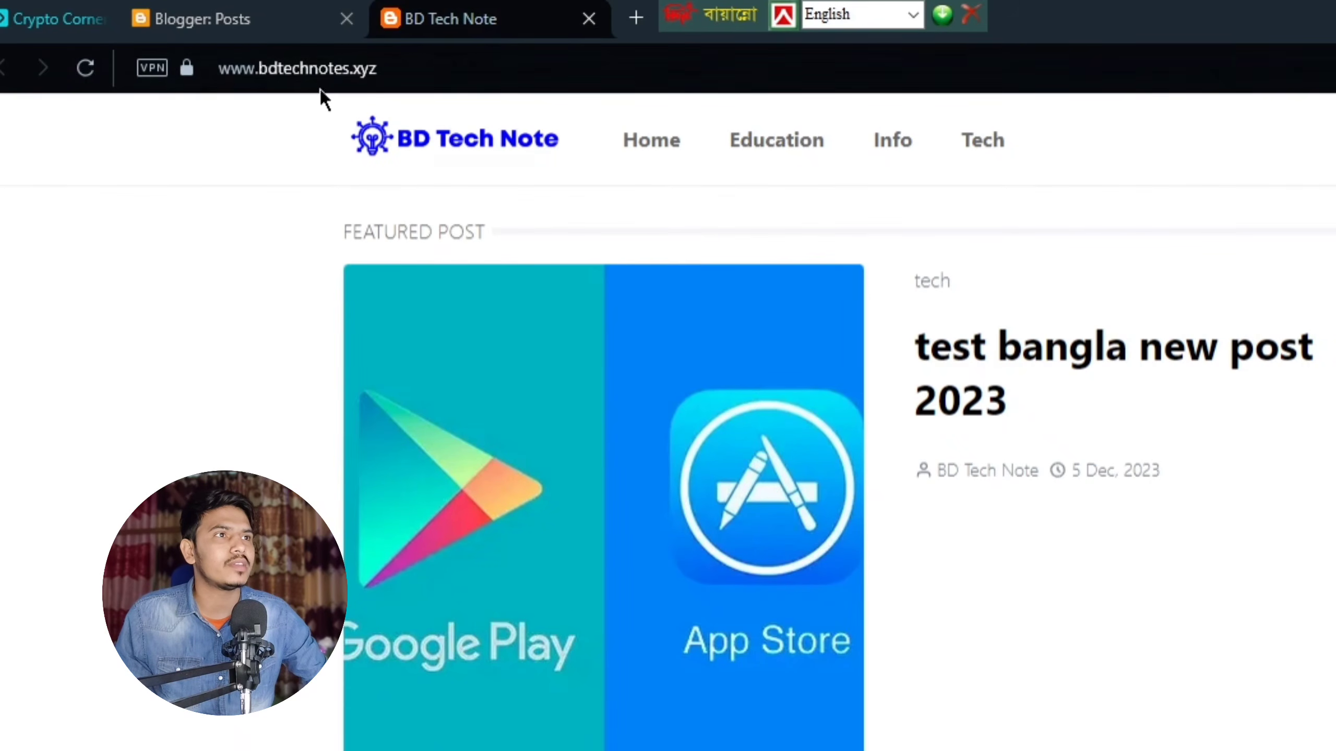
scroll(841, 446, "down", 5)
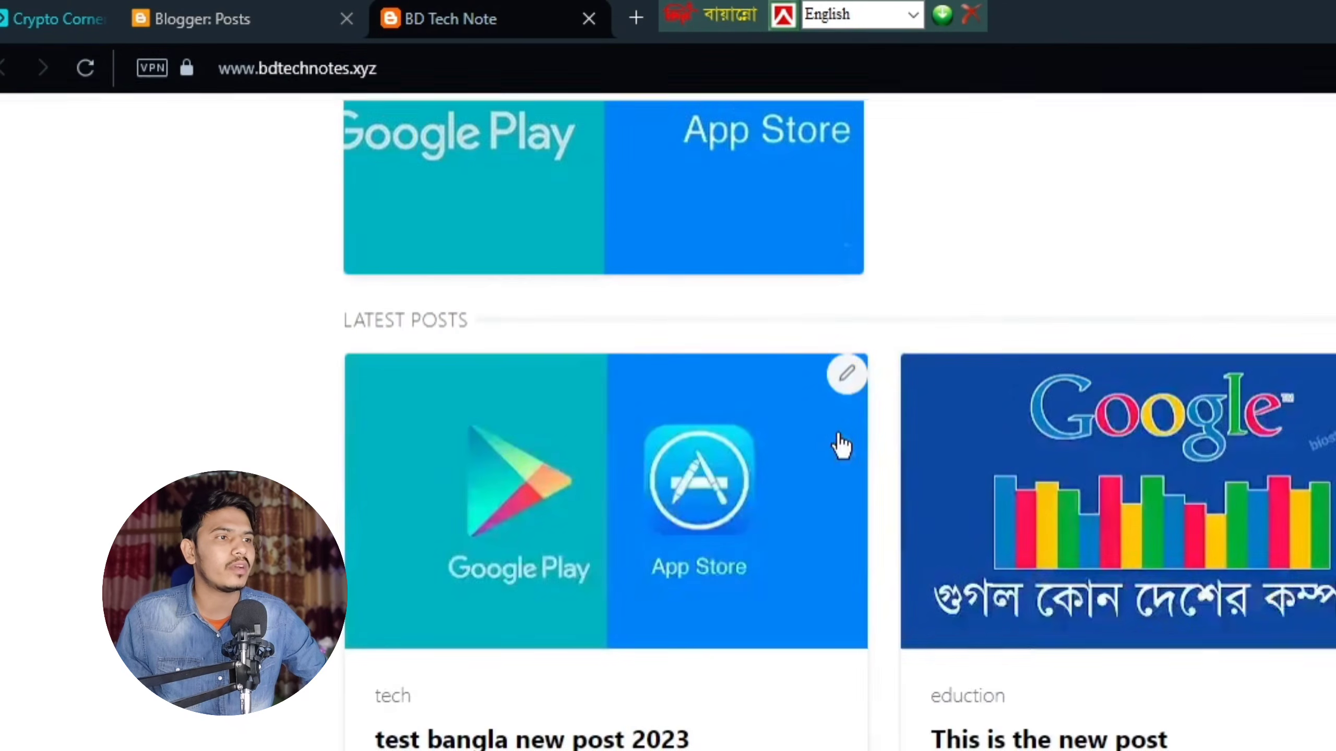
scroll(840, 438, "down", 6)
scroll(939, 538, "up", 10)
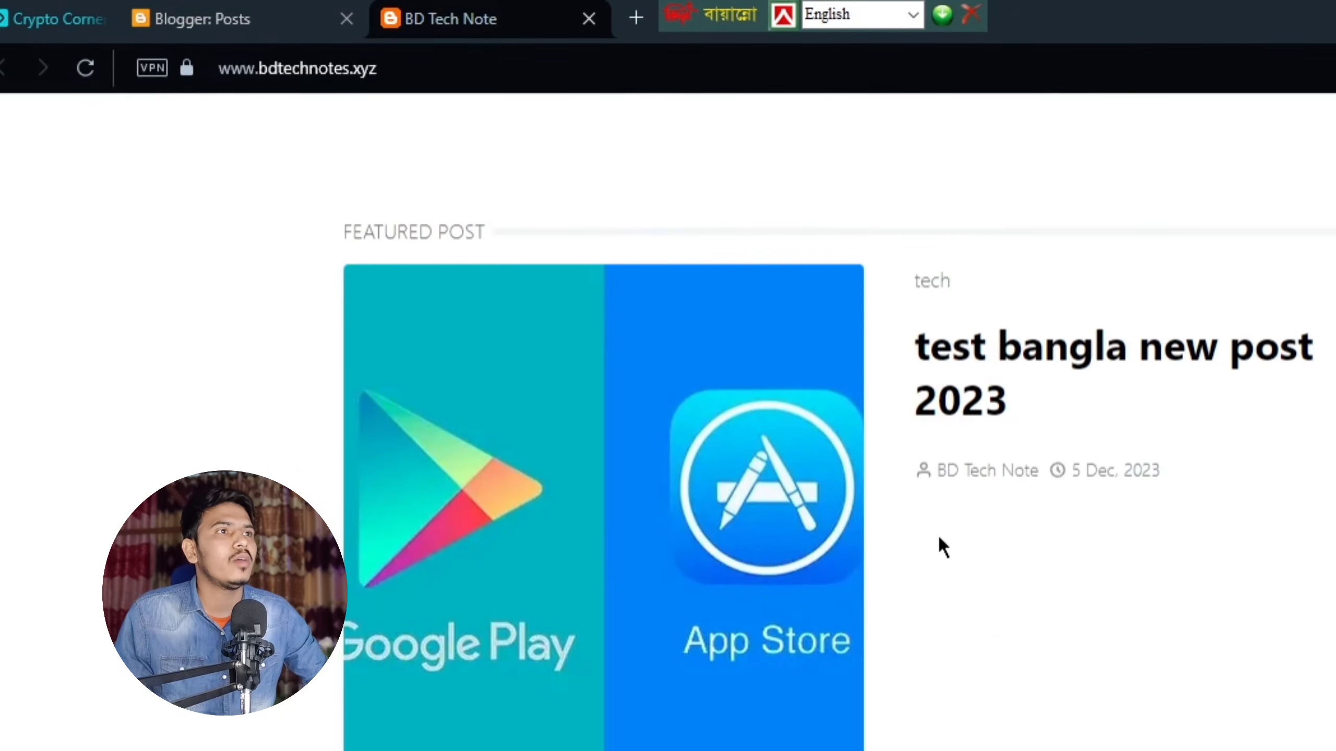
left_click(333, 76)
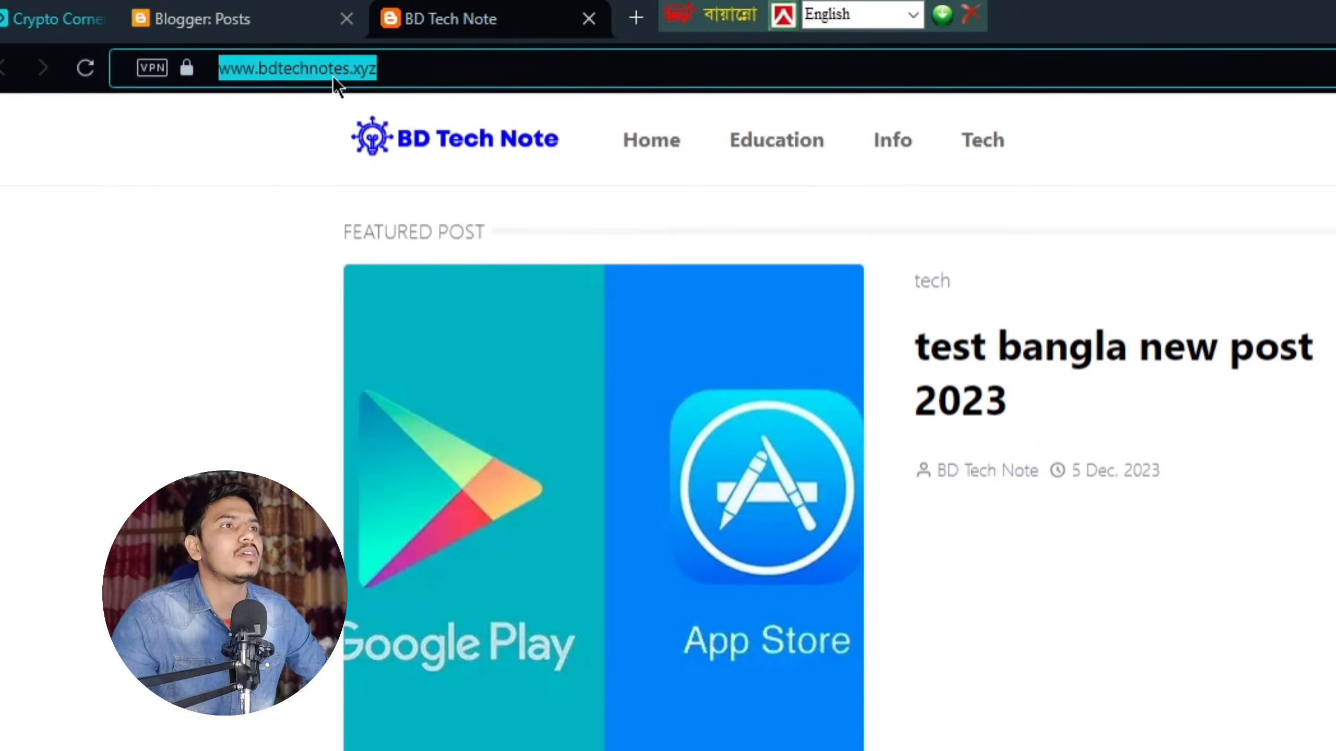
left_click(392, 65)
left_click_drag(392, 66, 215, 69)
key("ctrl+c")
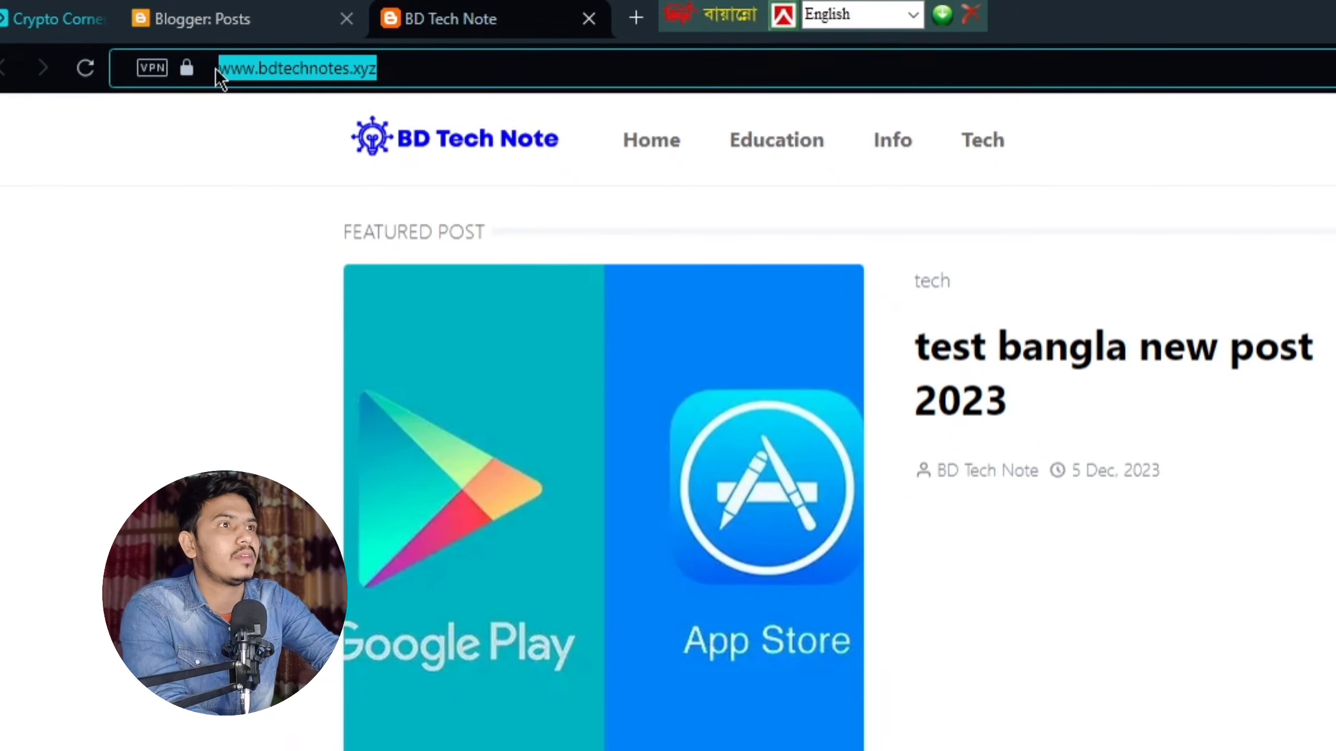
key("BackSpace")
key("ctrl+v")
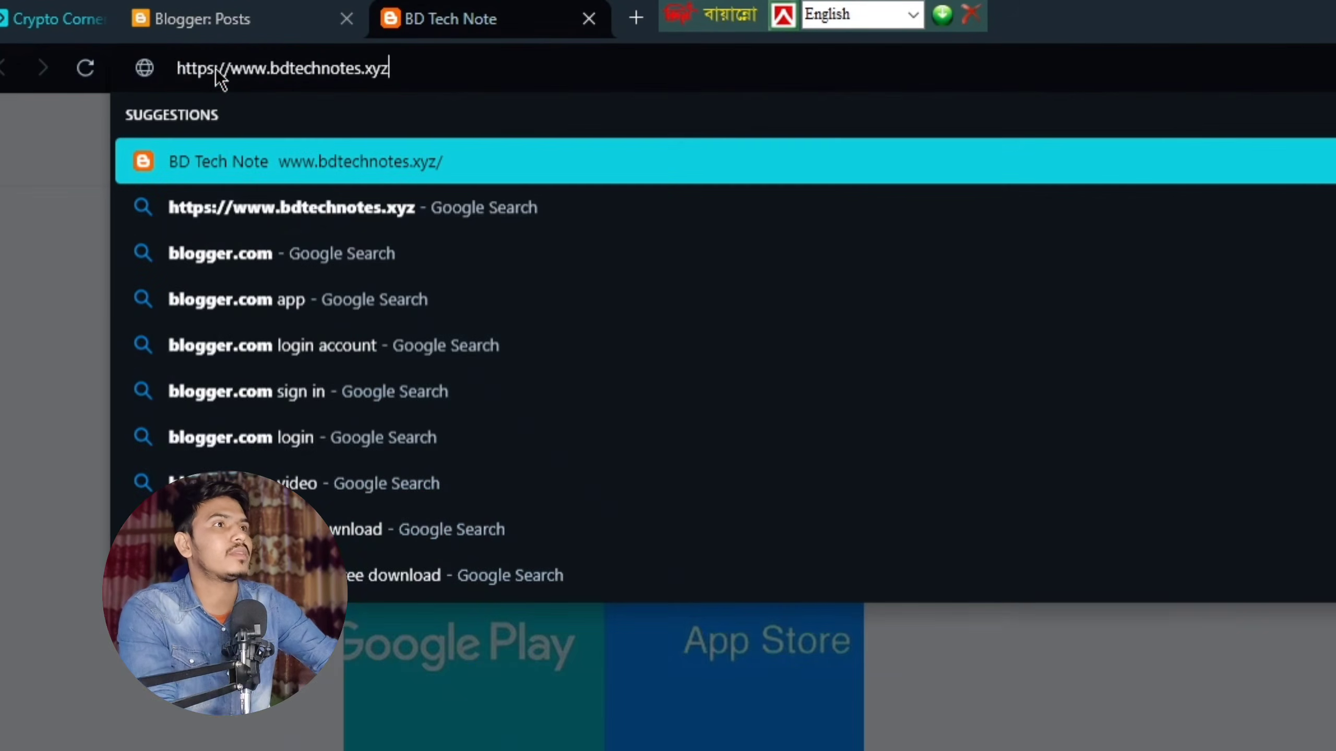
key("Return")
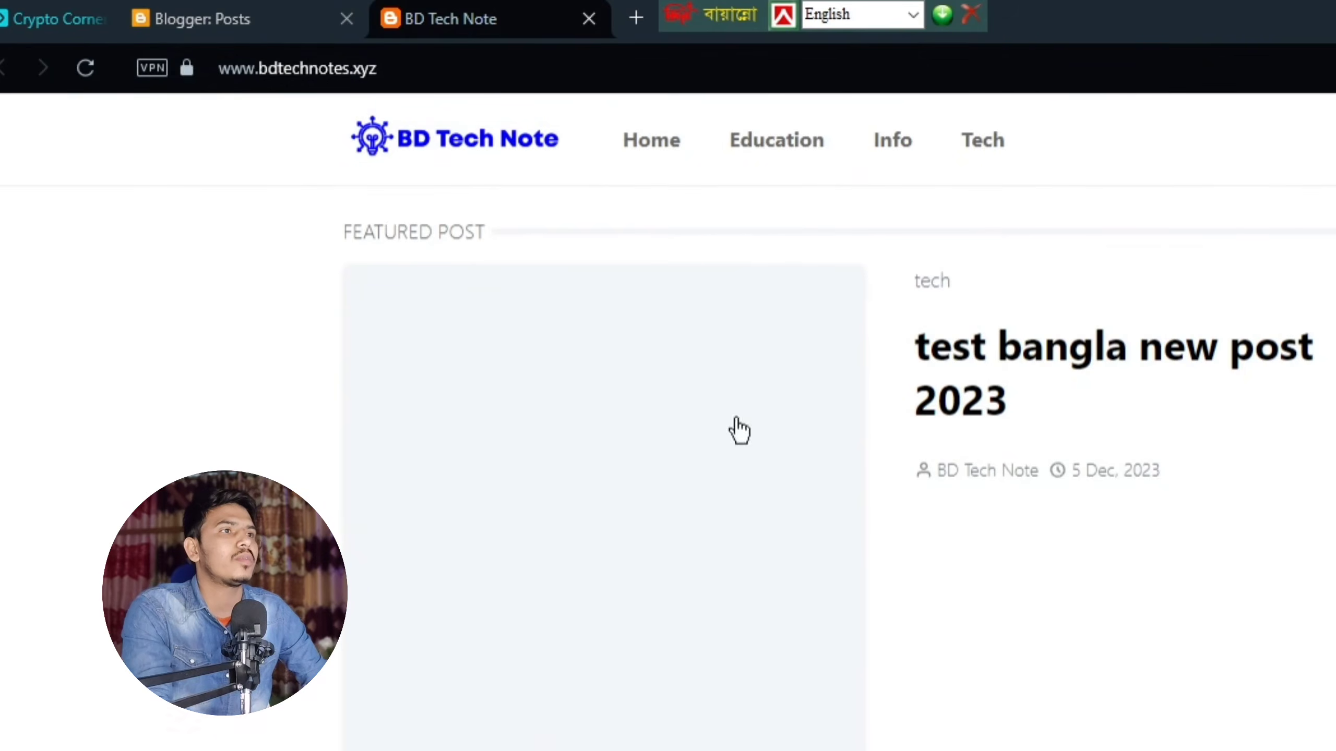
scroll(1078, 504, "down", 5)
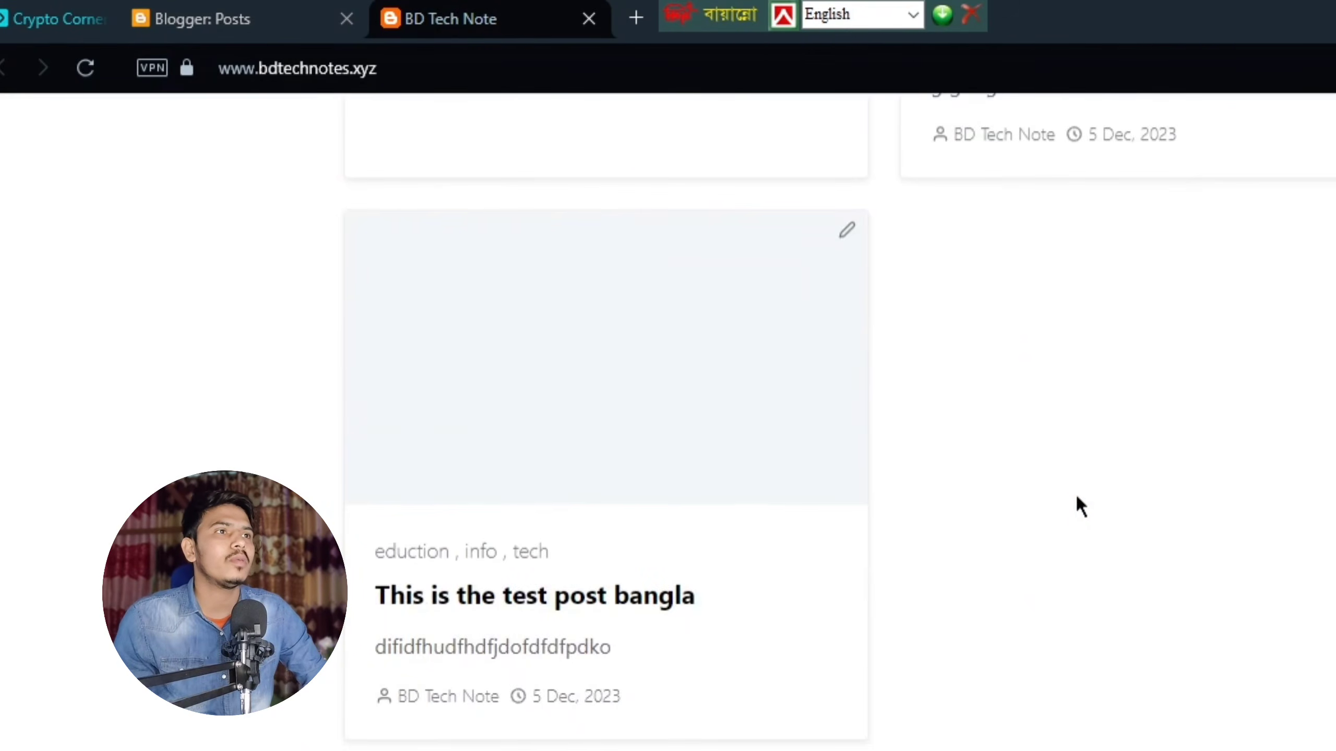
left_click(209, 10)
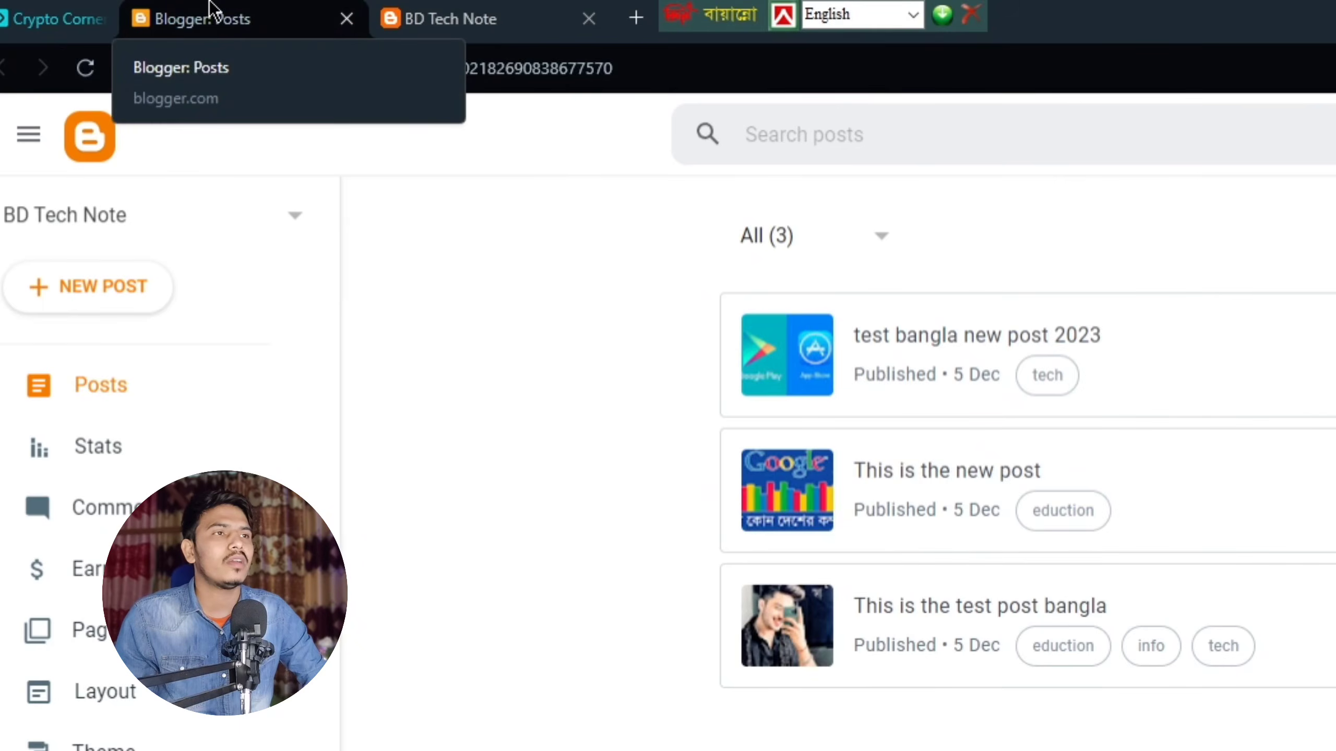